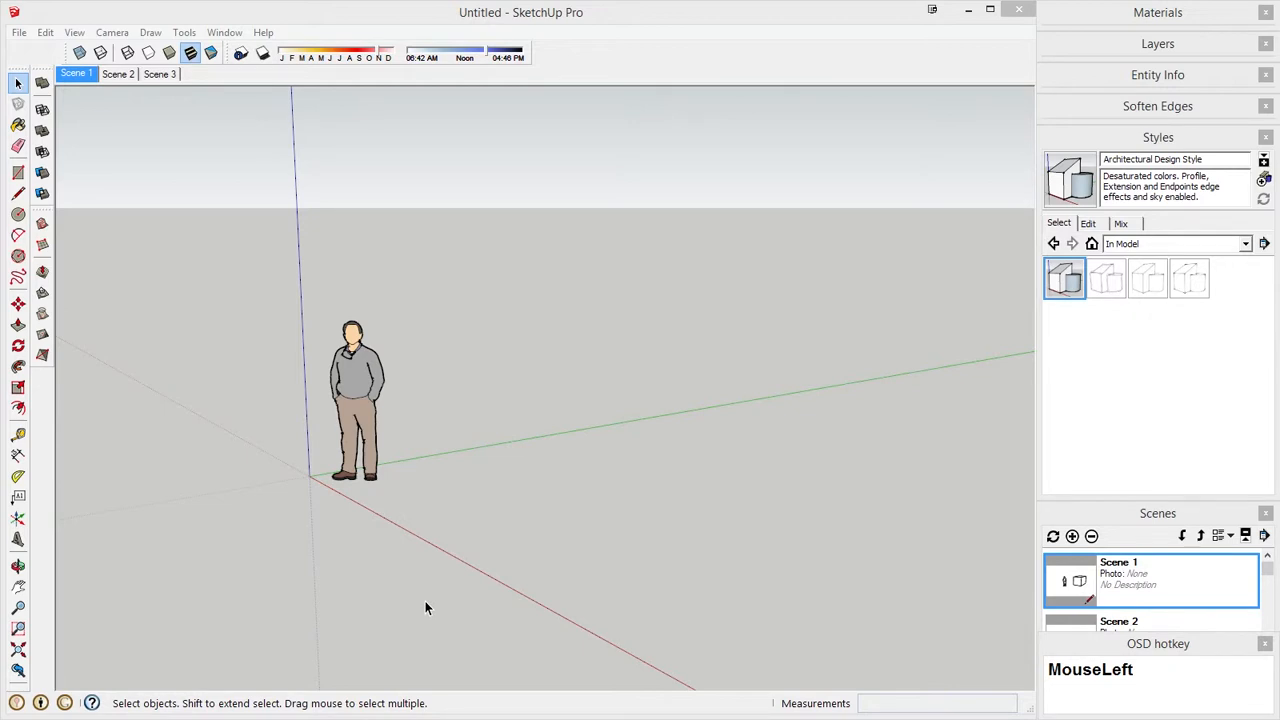
pyautogui.moveTo(461, 503); pyautogui.dragTo(600, 596, button='middle')
pyautogui.keyDown('ctrl'); pyautogui.moveTo(689, 597); pyautogui.dragTo(554, 534, button='middle'); pyautogui.keyUp('ctrl')
pyautogui.scroll(-2, 503, 517)
pyautogui.keyDown('shift'); pyautogui.moveTo(457, 457); pyautogui.dragTo(553, 512, button='middle'); pyautogui.keyUp('shift')
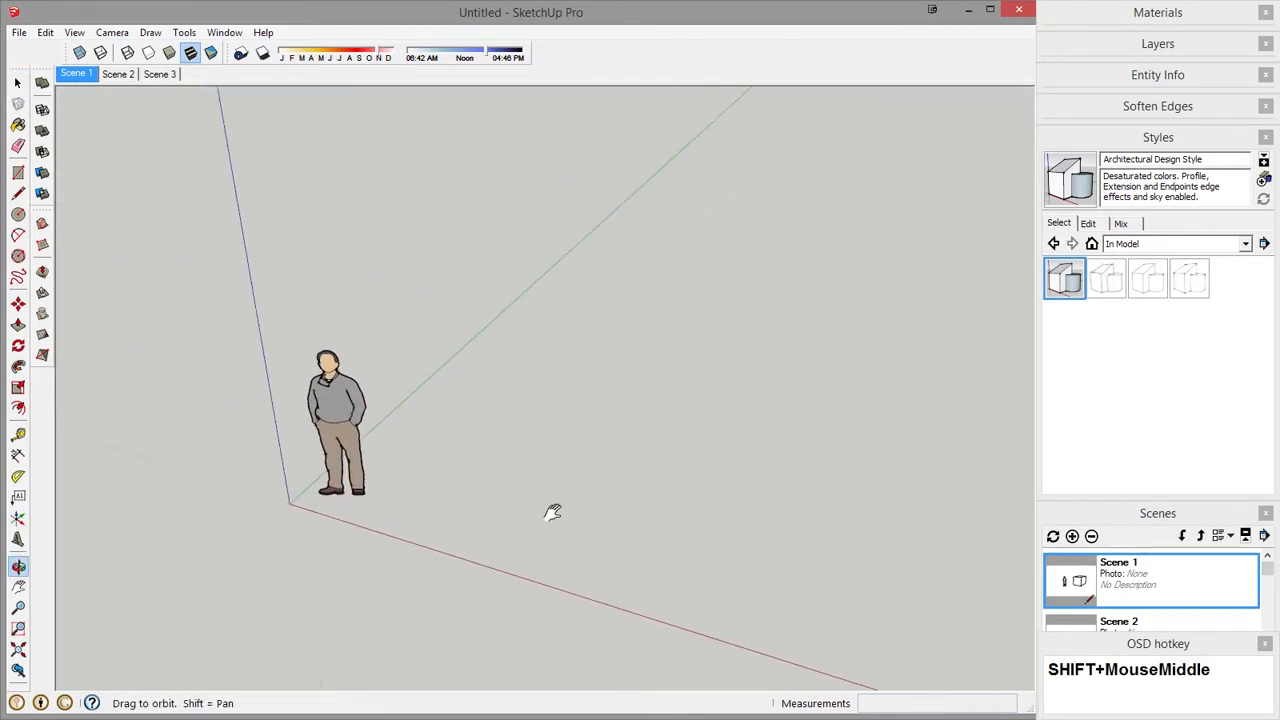
pyautogui.keyDown('shift'); pyautogui.moveTo(742, 542); pyautogui.dragTo(678, 510, button='middle'); pyautogui.keyUp('shift')
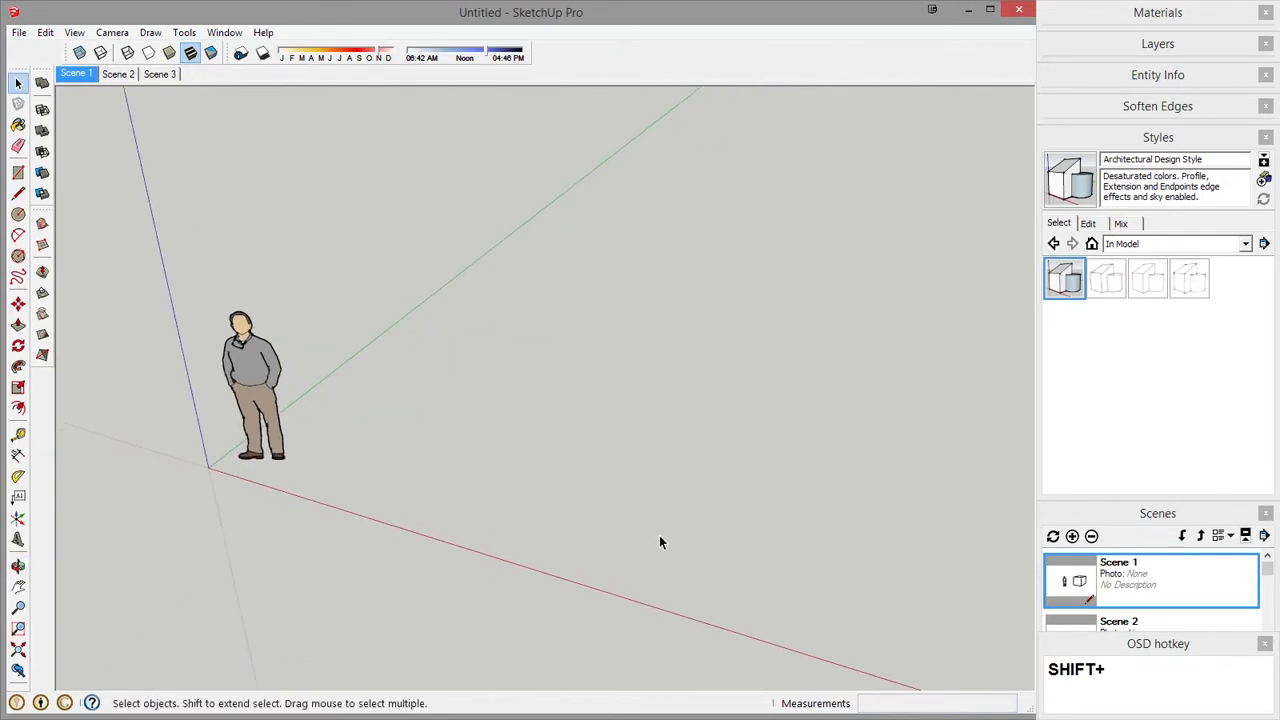
pyautogui.scroll(-1, 660, 543)
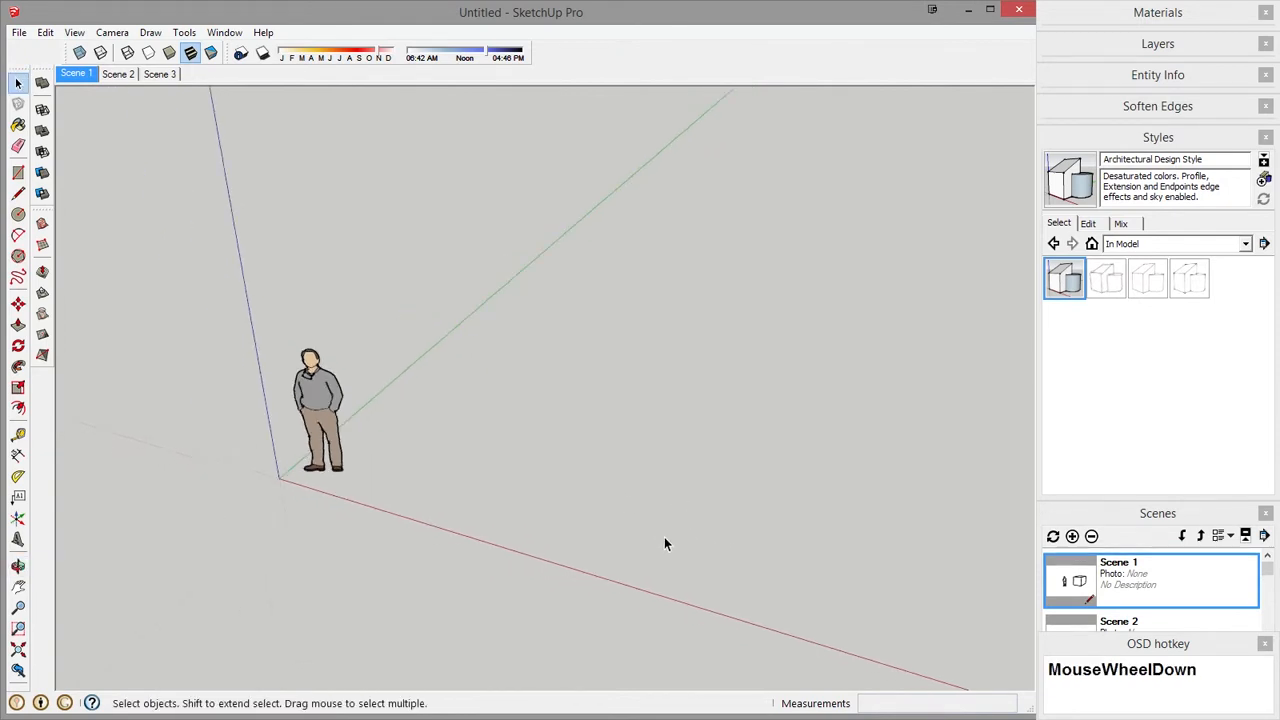
pyautogui.keyDown('shift'); pyautogui.moveTo(708, 518); pyautogui.dragTo(604, 468, button='middle'); pyautogui.keyUp('shift')
pyautogui.press('Escape')
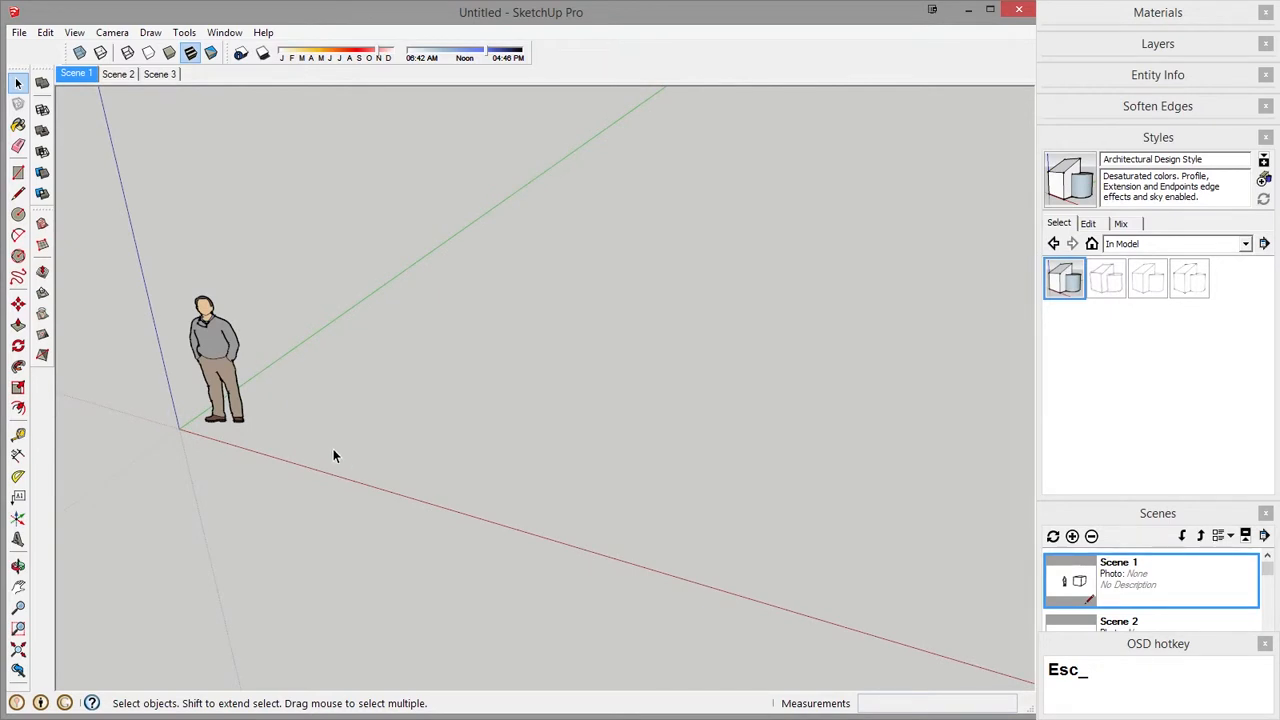
# Draw a rectangle on the ground beside the figure and pull it up into a box with Push/Pull.
pyautogui.press('r')
pyautogui.click(407, 385)
pyautogui.click(586, 545)
pyautogui.press('space')
pyautogui.click(511, 480)
pyautogui.moveTo(511, 480); pyautogui.dragTo(474, 449, button='middle')
pyautogui.press('p')
pyautogui.click(485, 451)
pyautogui.click(470, 337)
pyautogui.press('space')
pyautogui.moveTo(470, 337); pyautogui.dragTo(633, 507, button='middle')
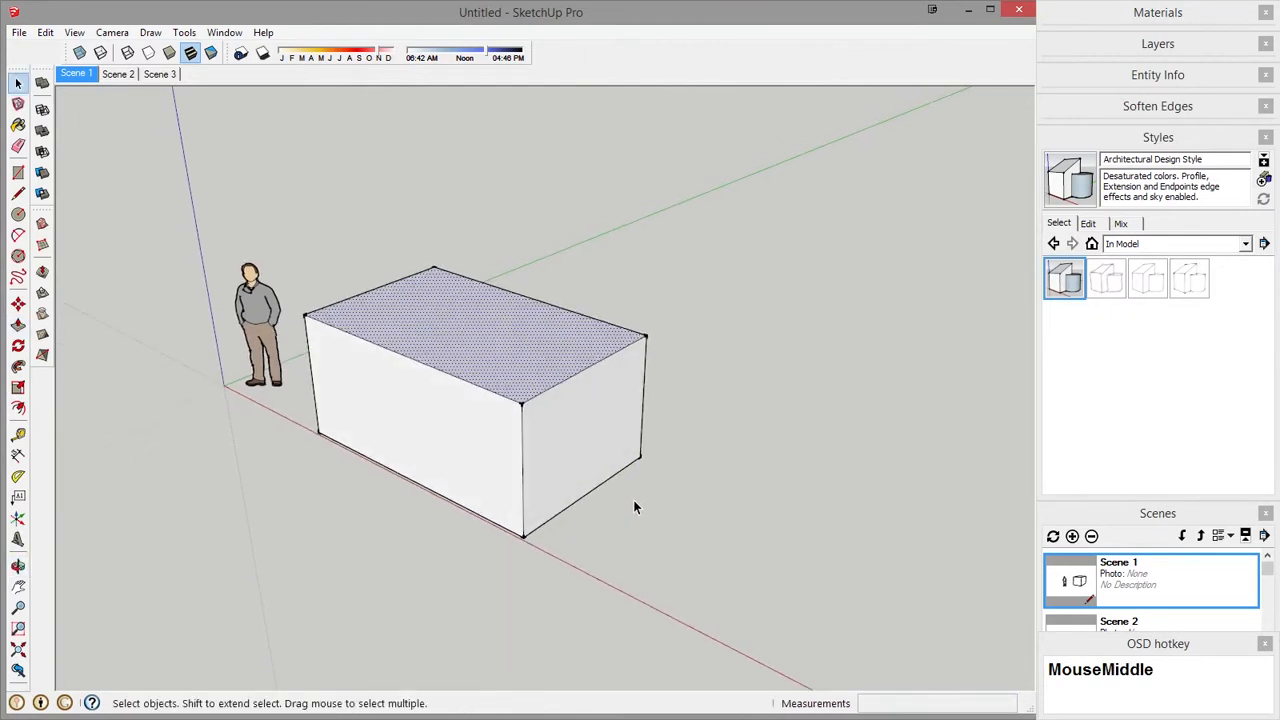
# Draw a narrower rectangle on the ground next to the box and pull it up into a second box.
pyautogui.click(657, 590)
pyautogui.click(874, 484)
pyautogui.press('space')
pyautogui.click(777, 521)
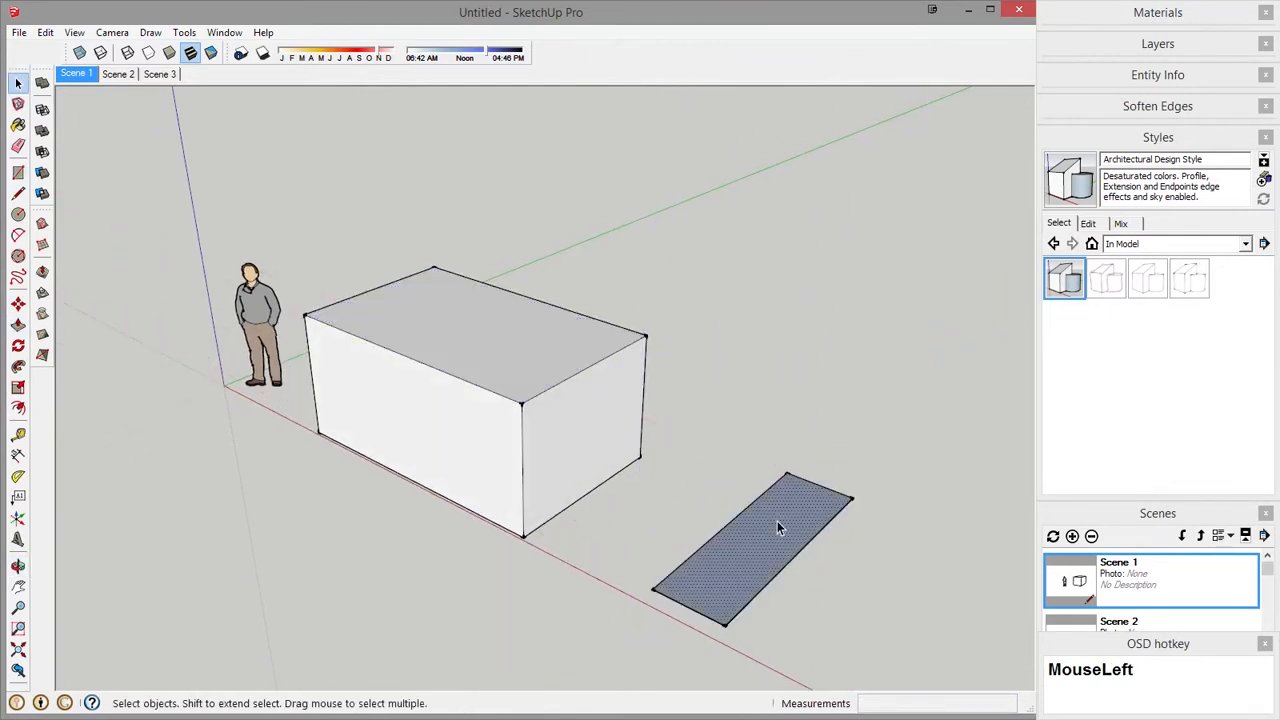
pyautogui.press('p')
pyautogui.click(777, 521)
pyautogui.click(799, 366)
pyautogui.press('space')
pyautogui.moveTo(822, 465); pyautogui.dragTo(778, 399, button='middle')
# Select the entire narrow box and move it by its bottom corner against the side of the first box.
pyautogui.moveTo(631, 604); pyautogui.dragTo(730, 620, button='middle')
pyautogui.scroll(-1, 728, 615)
pyautogui.click(724, 527)
pyautogui.moveTo(725, 533); pyautogui.dragTo(753, 470, button='middle')
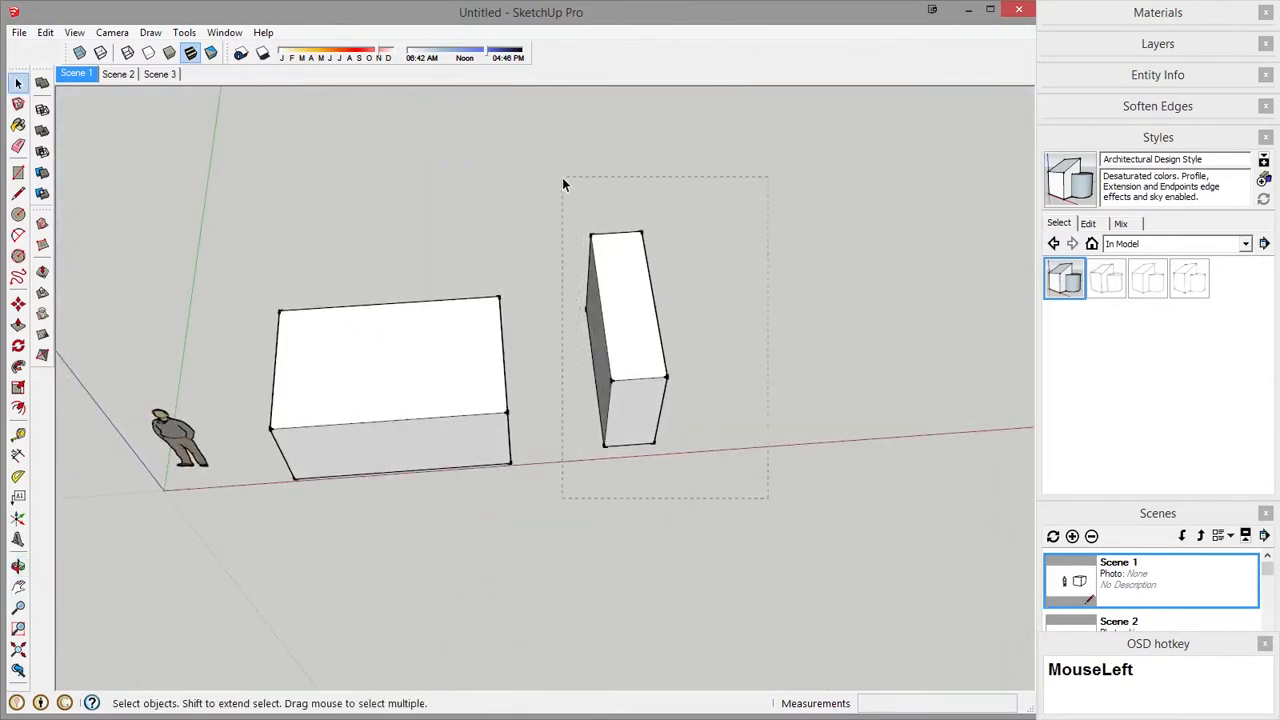
pyautogui.moveTo(562, 184); pyautogui.dragTo(562, 184)
pyautogui.moveTo(562, 184); pyautogui.dragTo(617, 291, button='middle')
pyautogui.press('m')
pyautogui.scroll(3, 598, 468)
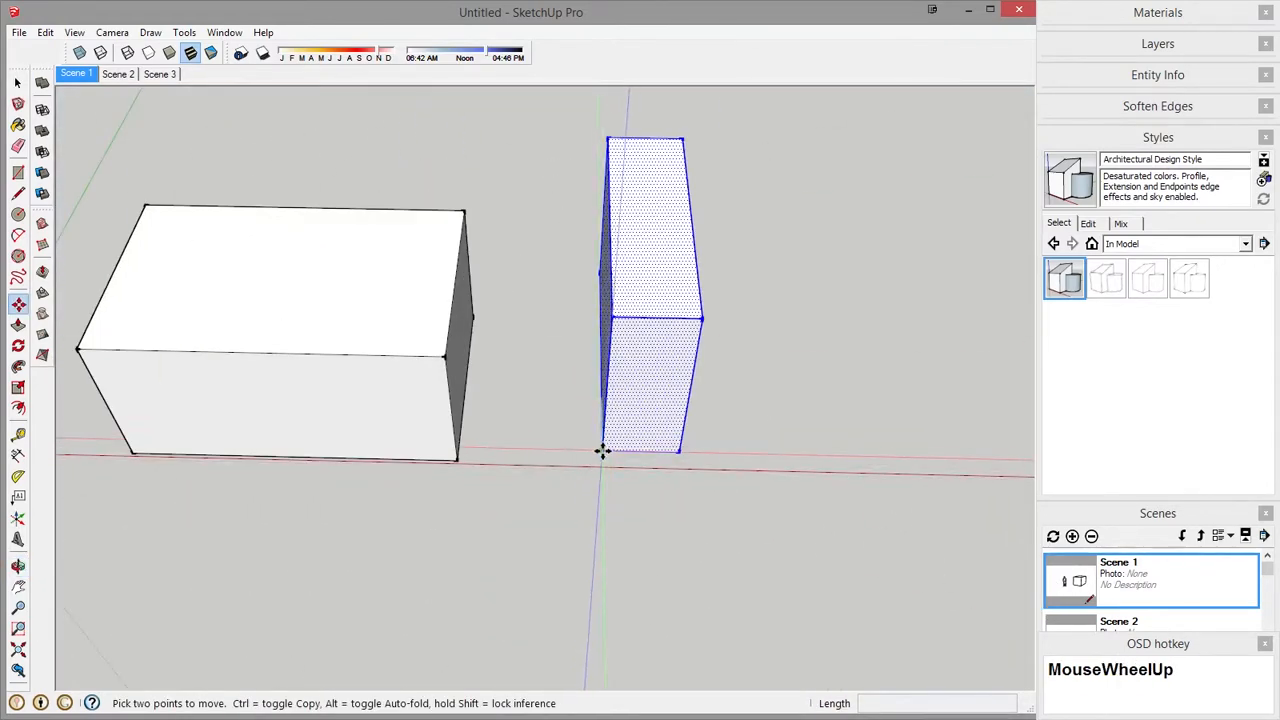
pyautogui.click(603, 451)
pyautogui.moveTo(603, 451); pyautogui.dragTo(586, 6, button='middle')
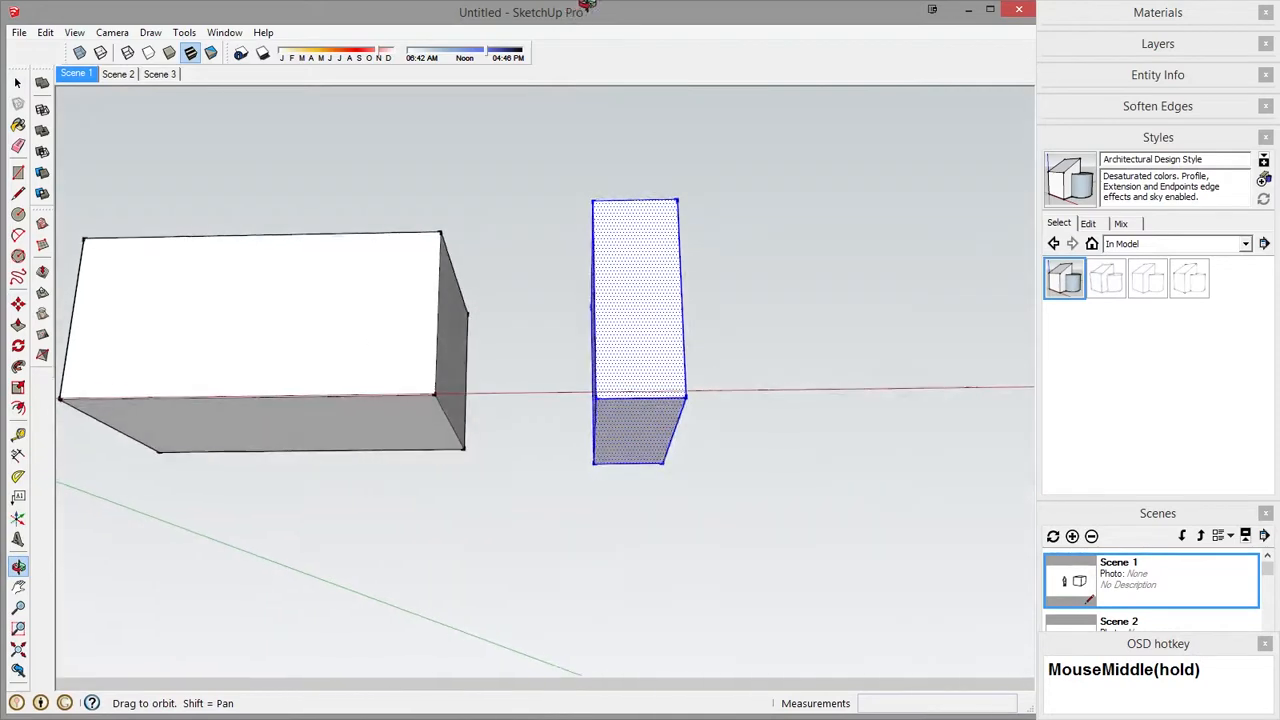
pyautogui.click(443, 415)
# Extend the narrow box's side face past the first box's edge with Push/Pull so the two volumes overlap.
pyautogui.scroll(-3, 586, 674)
pyautogui.scroll(-2, 486, 394)
pyautogui.moveTo(486, 394)
pyautogui.mouseDown(button='middle')
pyautogui.moveTo(997, 504)
pyautogui.moveTo(734, 291)
pyautogui.moveTo(480, 400)
pyautogui.moveTo(740, 506)
pyautogui.moveTo(963, 420)
pyautogui.moveTo(891, 529)
pyautogui.mouseUp(button='middle')
pyautogui.click(431, 423)
pyautogui.press('p')
pyautogui.click(400, 508)
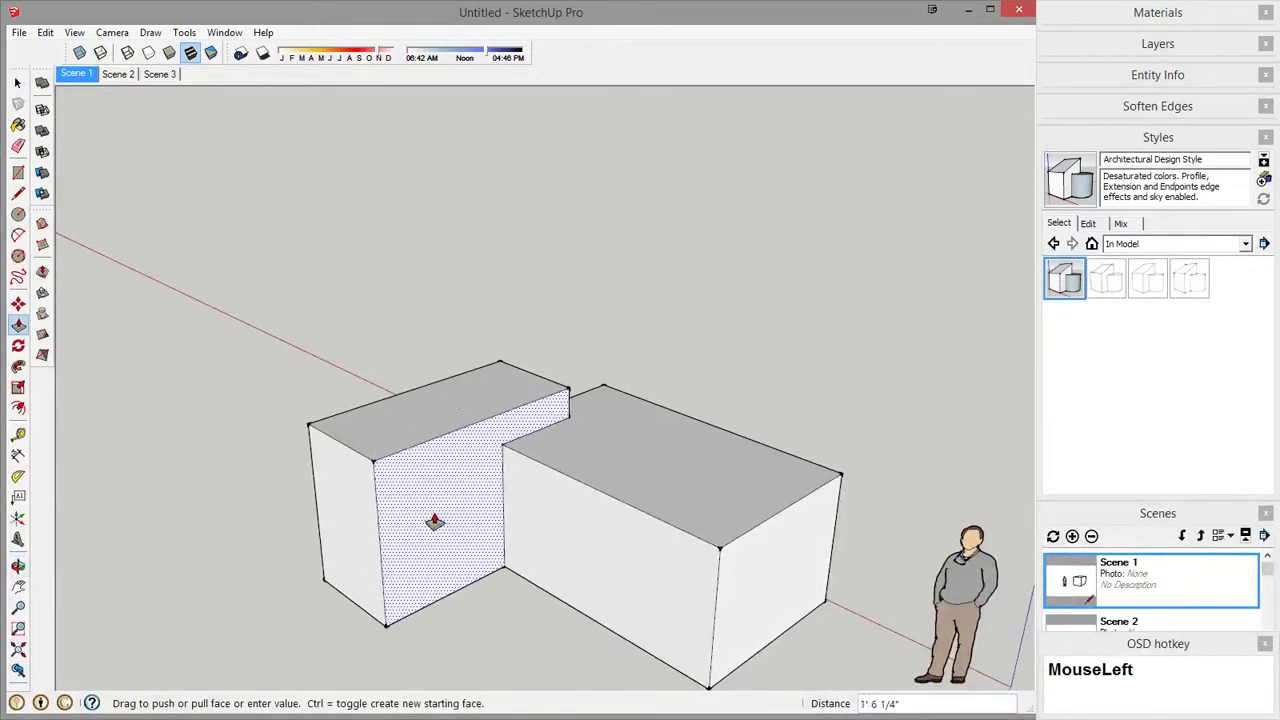
pyautogui.click(460, 534)
pyautogui.moveTo(600, 490); pyautogui.dragTo(350, 555, button='middle')
pyautogui.press('space')
pyautogui.moveTo(630, 525); pyautogui.dragTo(503, 482, button='middle')
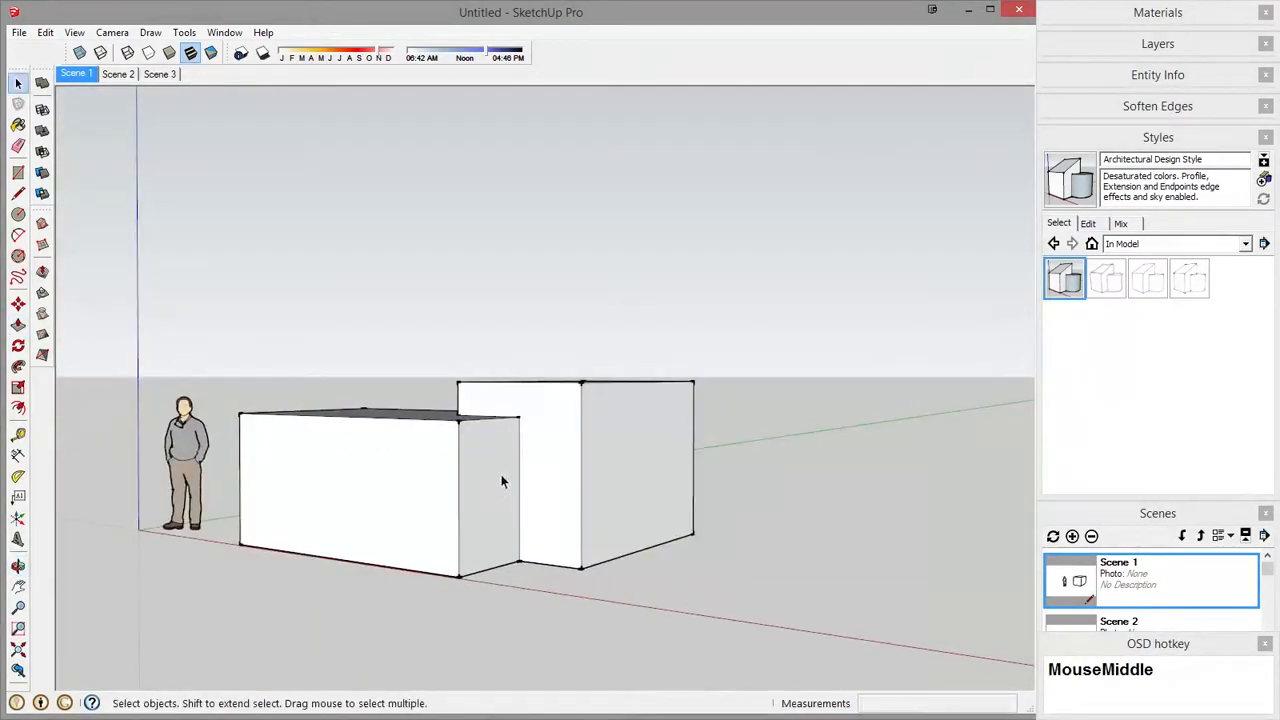
# Select the faces of the taller block and try to move them away from the lower block.
pyautogui.moveTo(572, 524); pyautogui.dragTo(586, 248, button='middle')
pyautogui.moveTo(631, 555); pyautogui.dragTo(307, 533, button='middle')
pyautogui.moveTo(705, 340); pyautogui.dragTo(548, 612, button='middle')
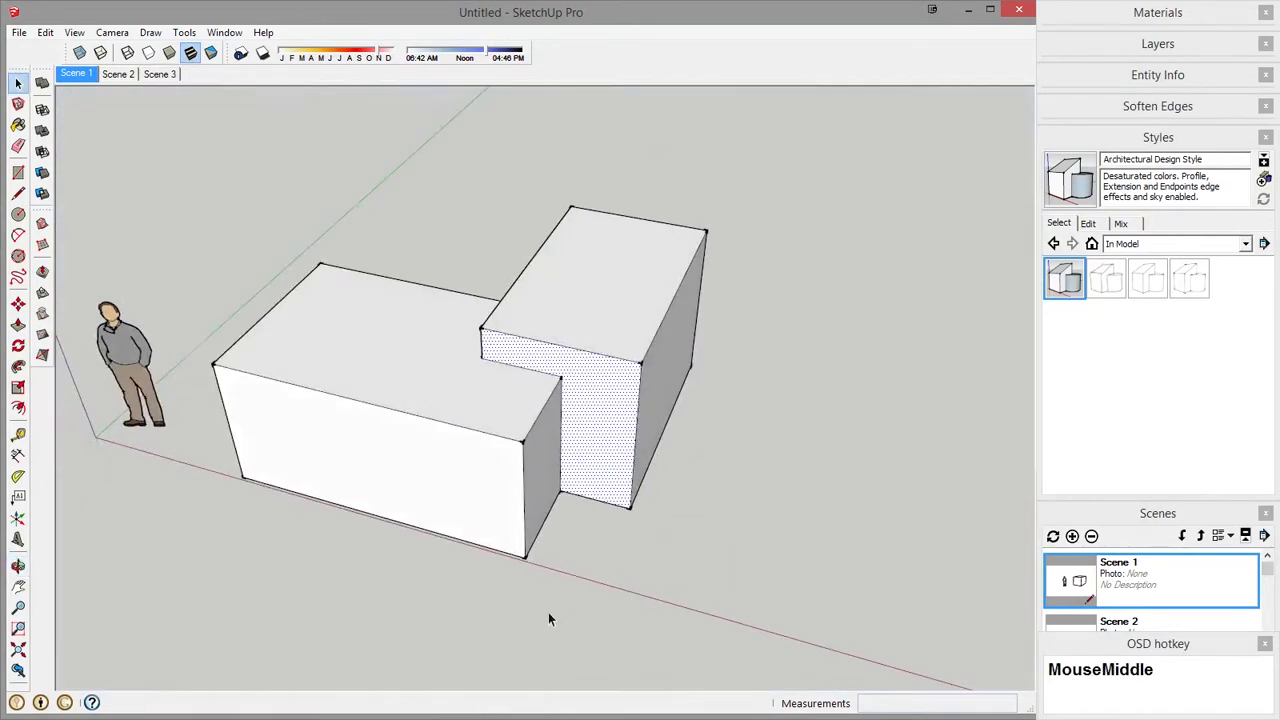
pyautogui.moveTo(570, 340); pyautogui.dragTo(309, 352, button='middle')
pyautogui.keyDown('shift'); pyautogui.click(672, 346); pyautogui.keyUp('shift')
pyautogui.keyDown('shift'); pyautogui.click(731, 421); pyautogui.keyUp('shift')
pyautogui.moveTo(731, 421); pyautogui.dragTo(334, 583, button='middle')
pyautogui.scroll(1, 334, 583)
pyautogui.press('m')
pyautogui.click(440, 417)
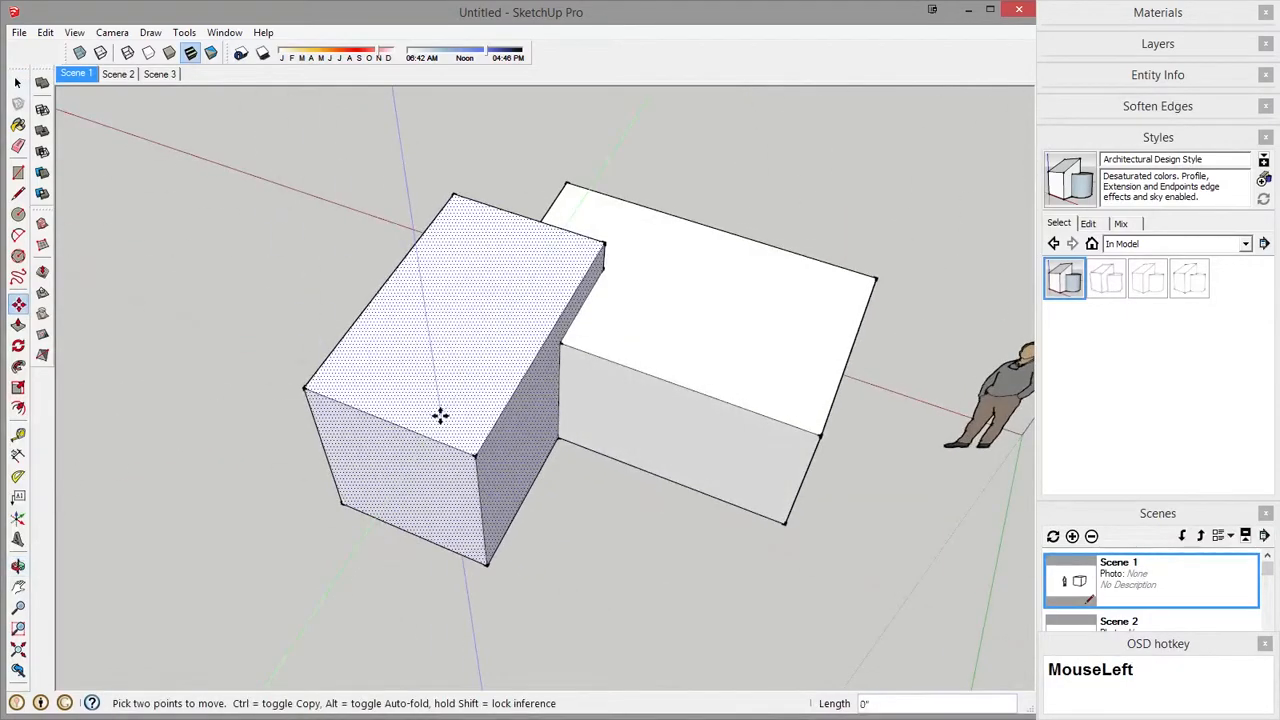
pyautogui.moveTo(190, 515); pyautogui.dragTo(708, 580, button='middle')
pyautogui.scroll(-1, 640, 345)
pyautogui.scroll(-1, 646, 480)
pyautogui.press('Escape')
# Select all of the distorted block geometry and delete it, keeping the figure.
pyautogui.scroll(-1, 744, 534)
pyautogui.scroll(-2, 740, 465)
pyautogui.scroll(3, 708, 580)
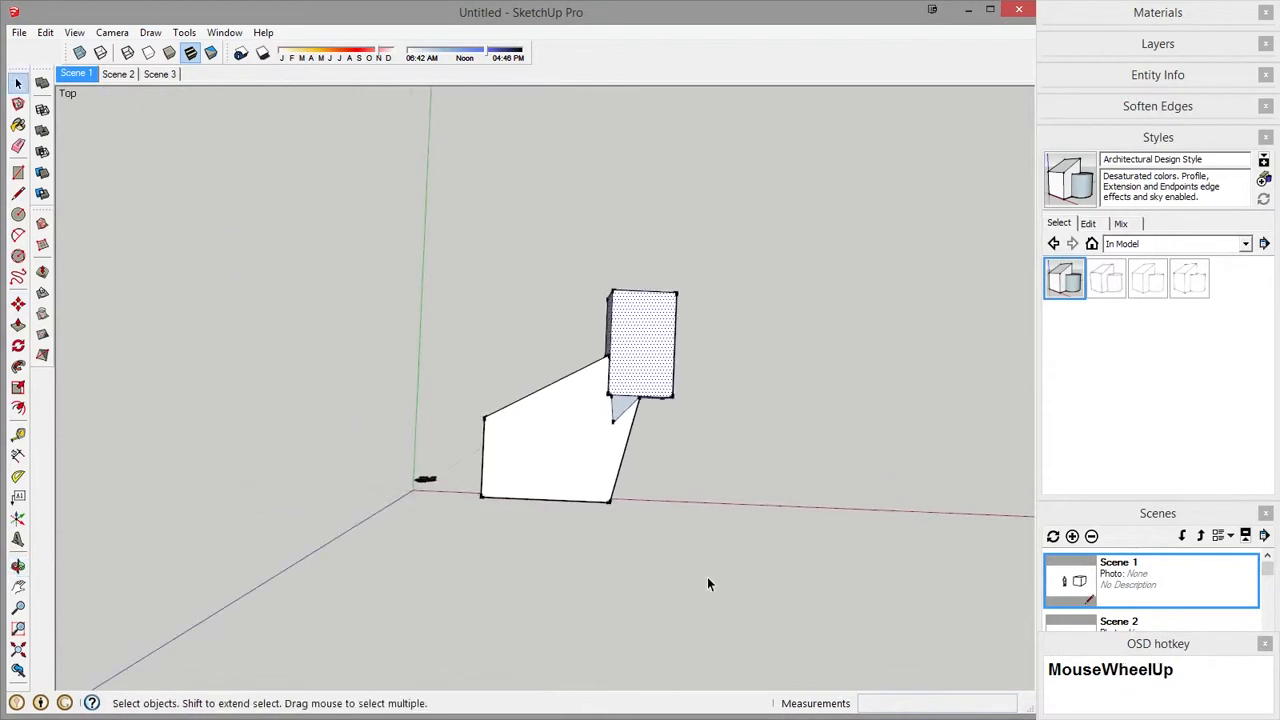
pyautogui.click(732, 550)
pyautogui.moveTo(335, 70); pyautogui.dragTo(323, 86)
pyautogui.scroll(-3, 628, 348)
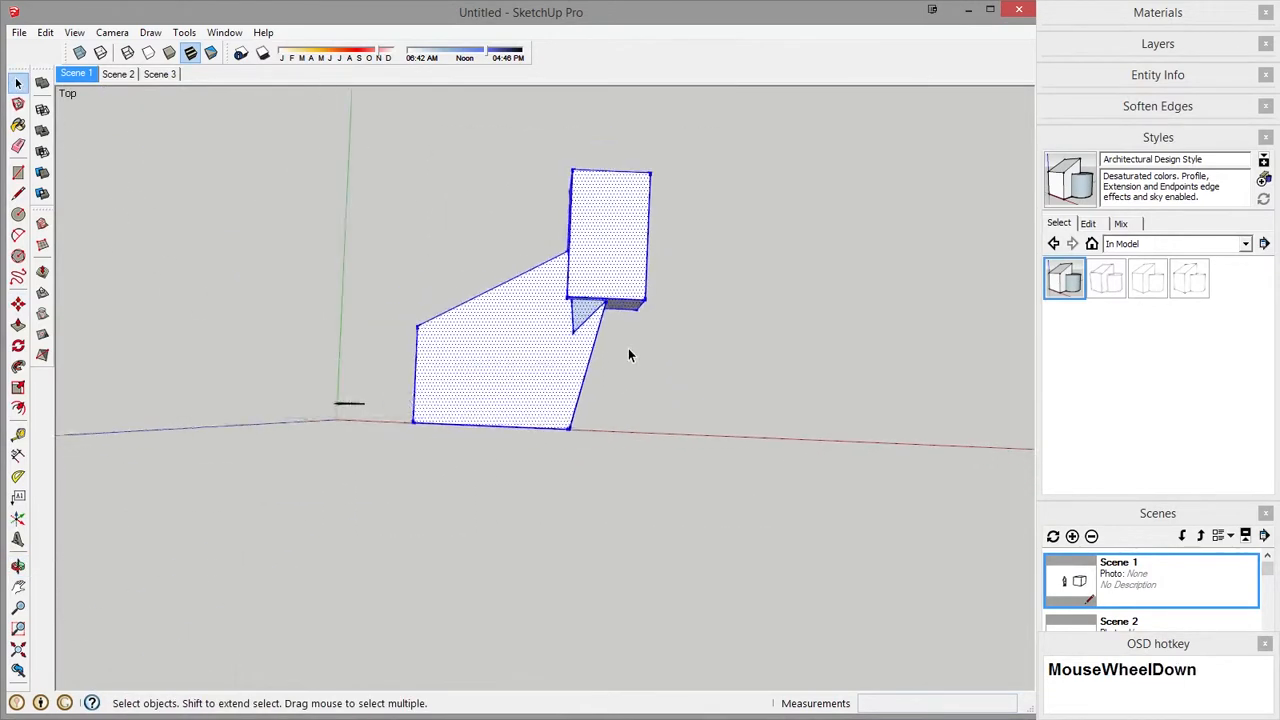
pyautogui.press('Delete')
pyautogui.moveTo(732, 365); pyautogui.dragTo(614, 409, button='middle')
pyautogui.scroll(2, 658, 488)
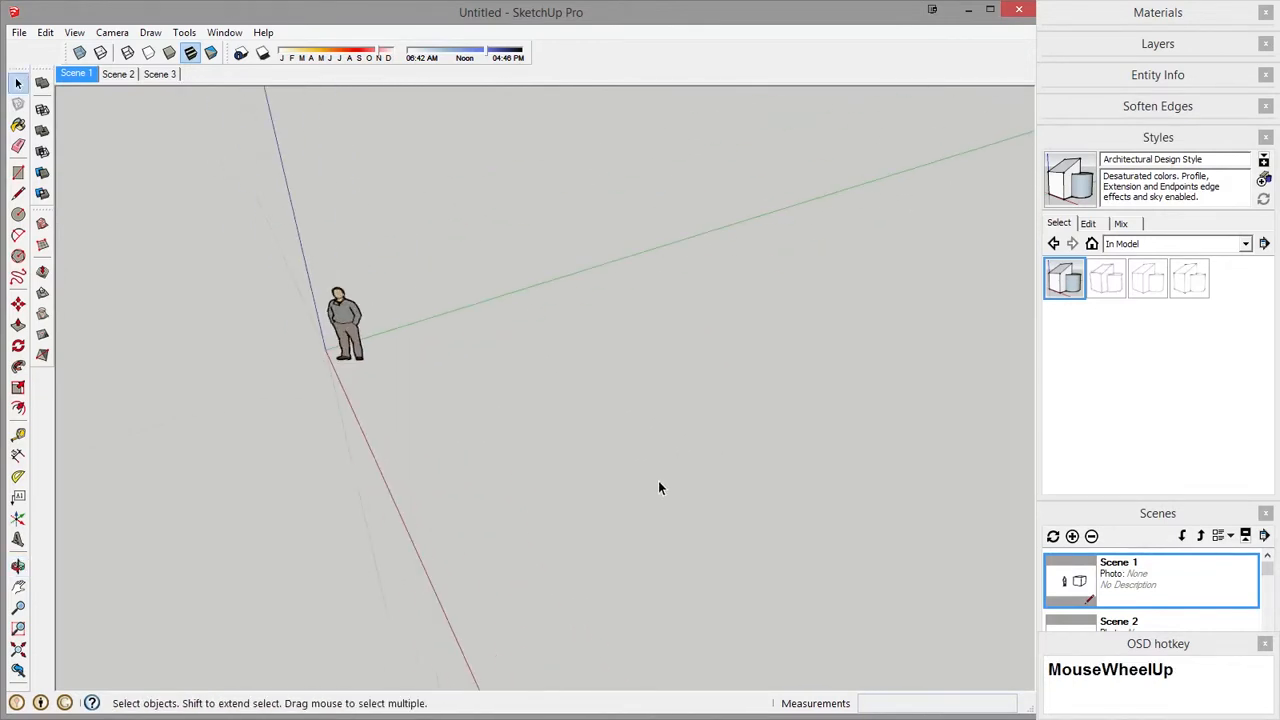
# Draw a large rectangle on the ground beside the figure and make its face a group.
pyautogui.click(472, 383)
pyautogui.click(848, 508)
pyautogui.press('space')
pyautogui.click(600, 463)
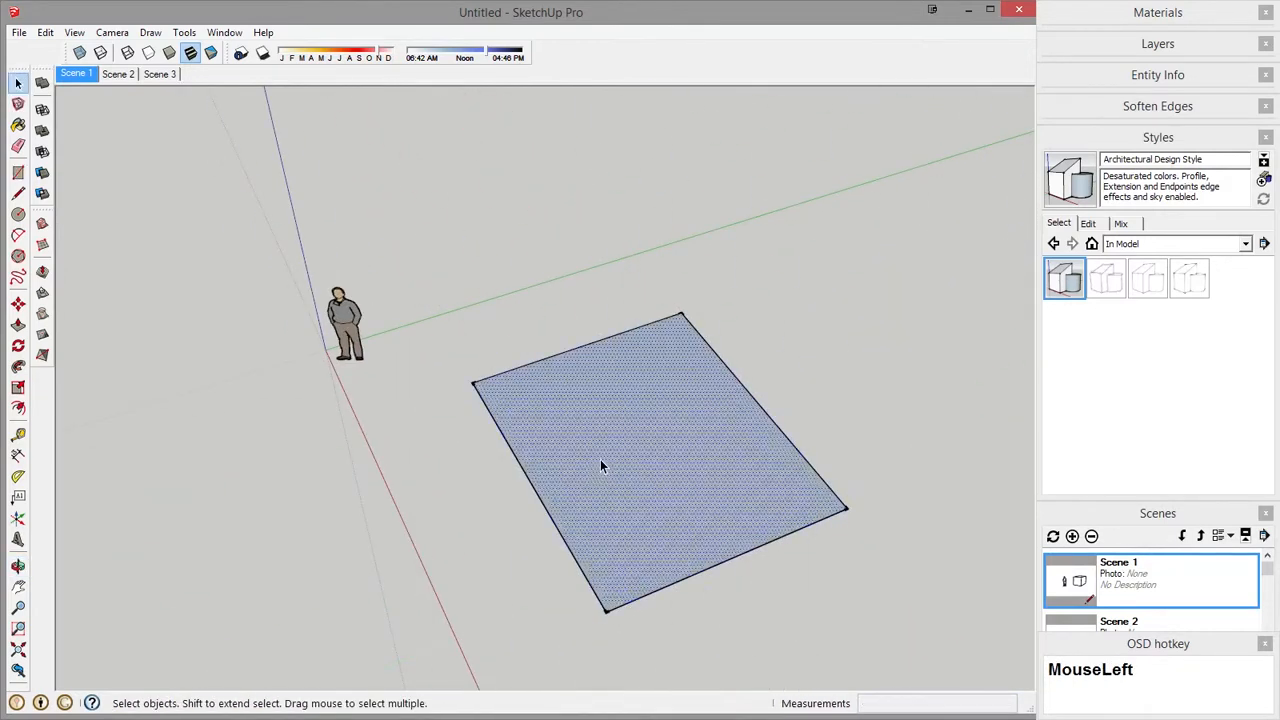
pyautogui.hotkey('ctrl', 'g')
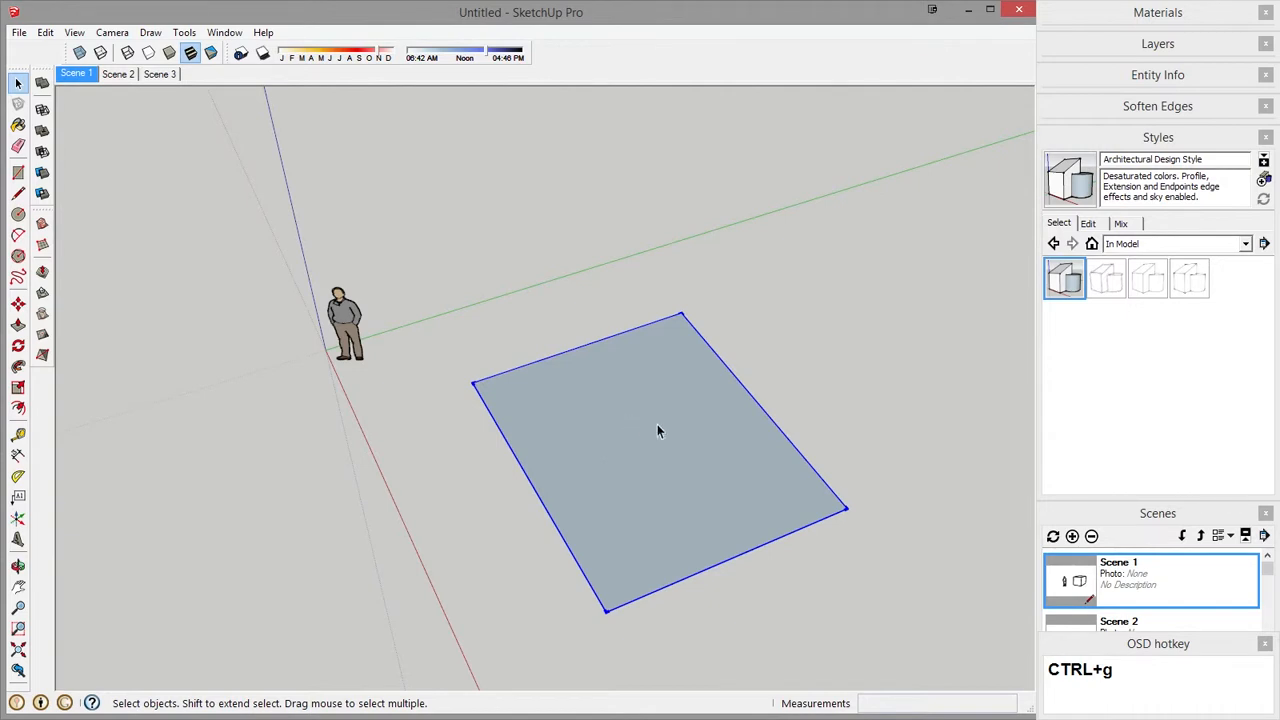
# Delete the grouped rectangle and draw a new rectangle on the ground beside the figure.
pyautogui.scroll(-2, 690, 450)
pyautogui.press('Delete')
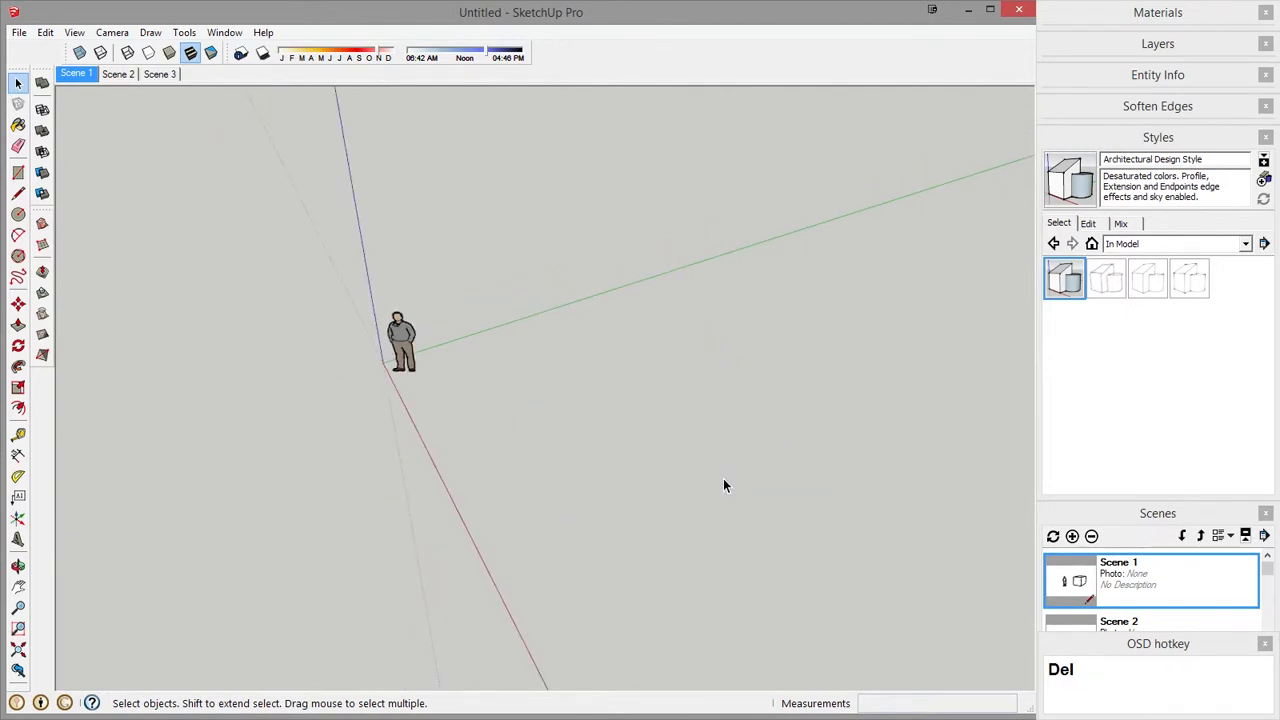
pyautogui.press('r')
pyautogui.click(551, 410)
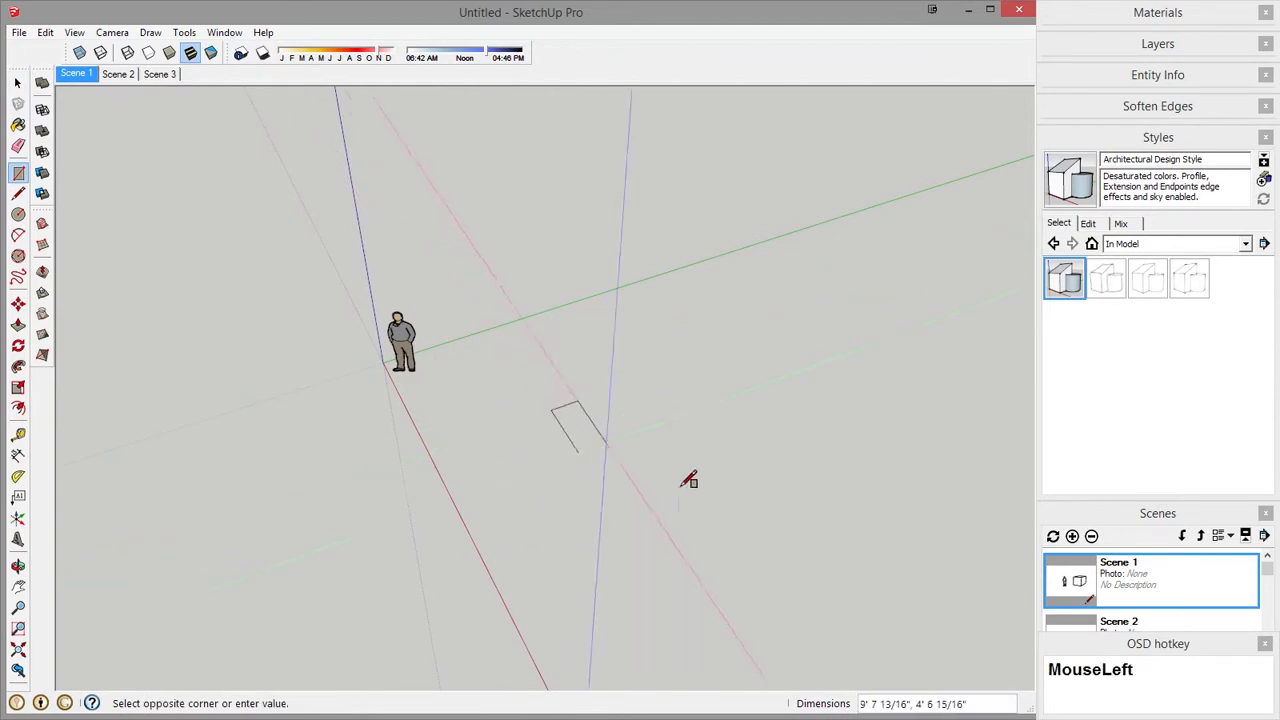
pyautogui.click(851, 494)
pyautogui.press('space')
# Make a group from the new rectangle's face and its bounding edges.
pyautogui.doubleClick(679, 466)
pyautogui.rightClick(691, 440)
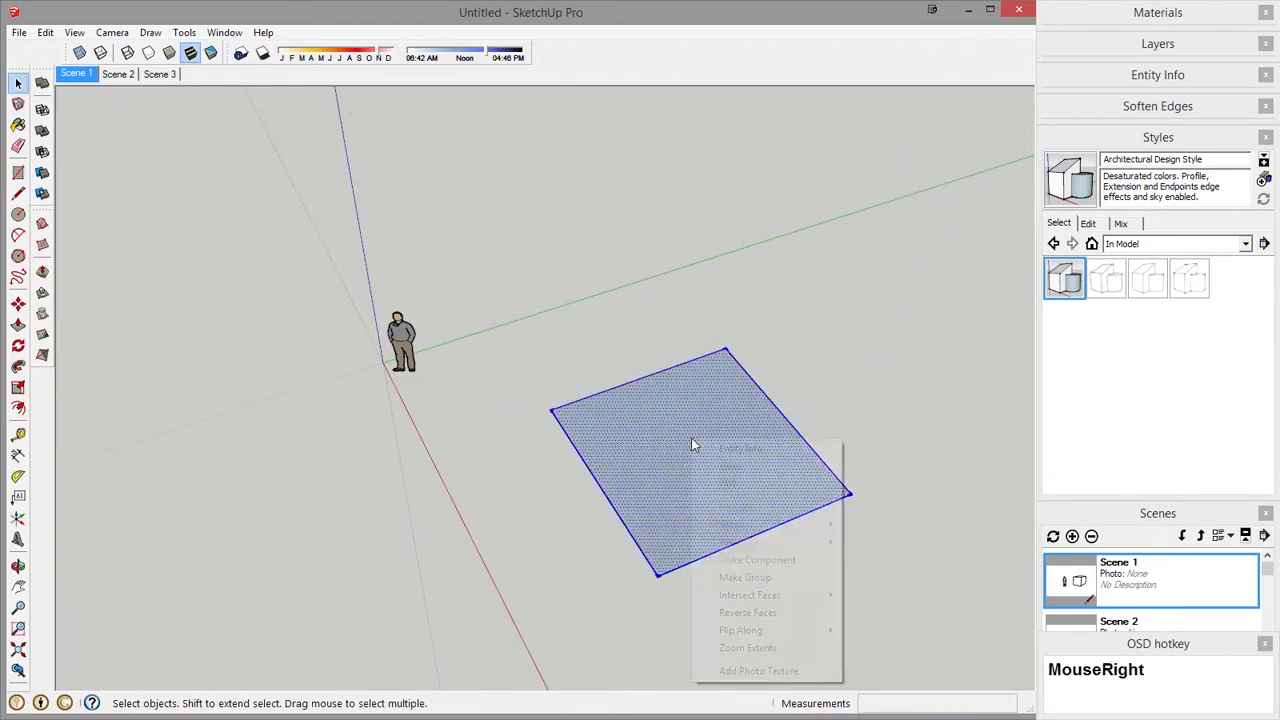
pyautogui.click(785, 590)
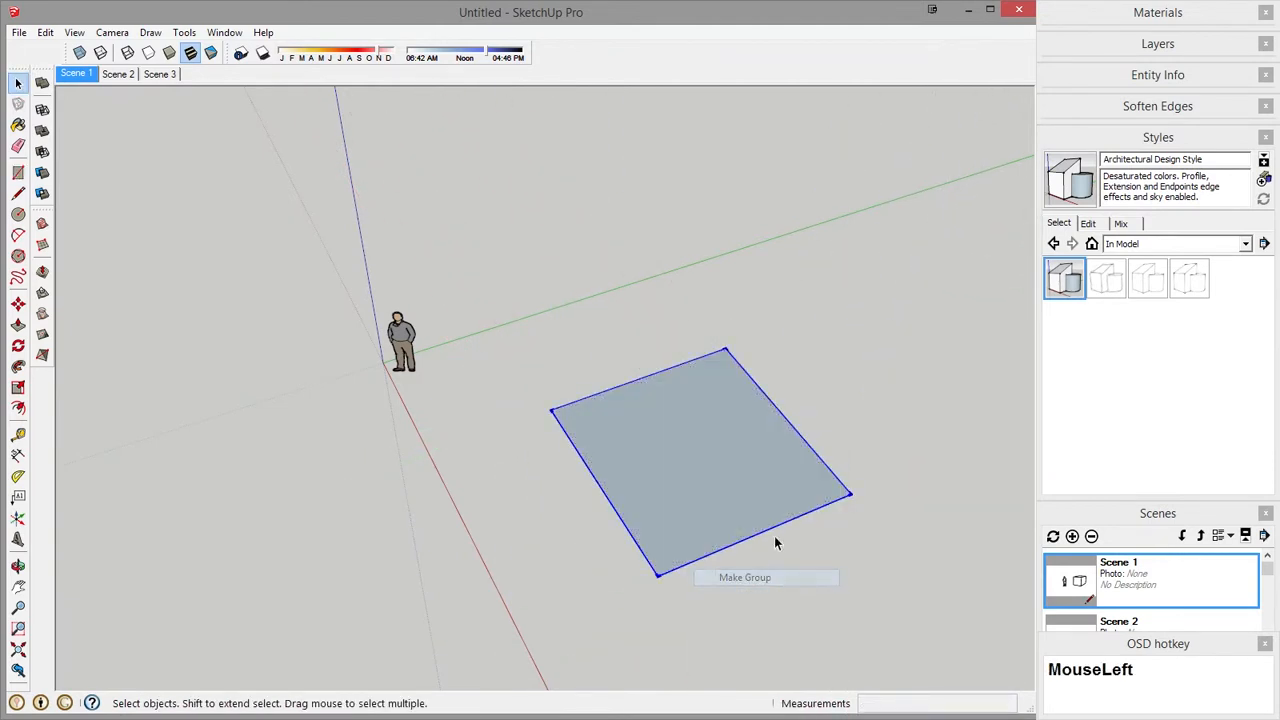
pyautogui.moveTo(774, 536); pyautogui.dragTo(830, 410, button='middle')
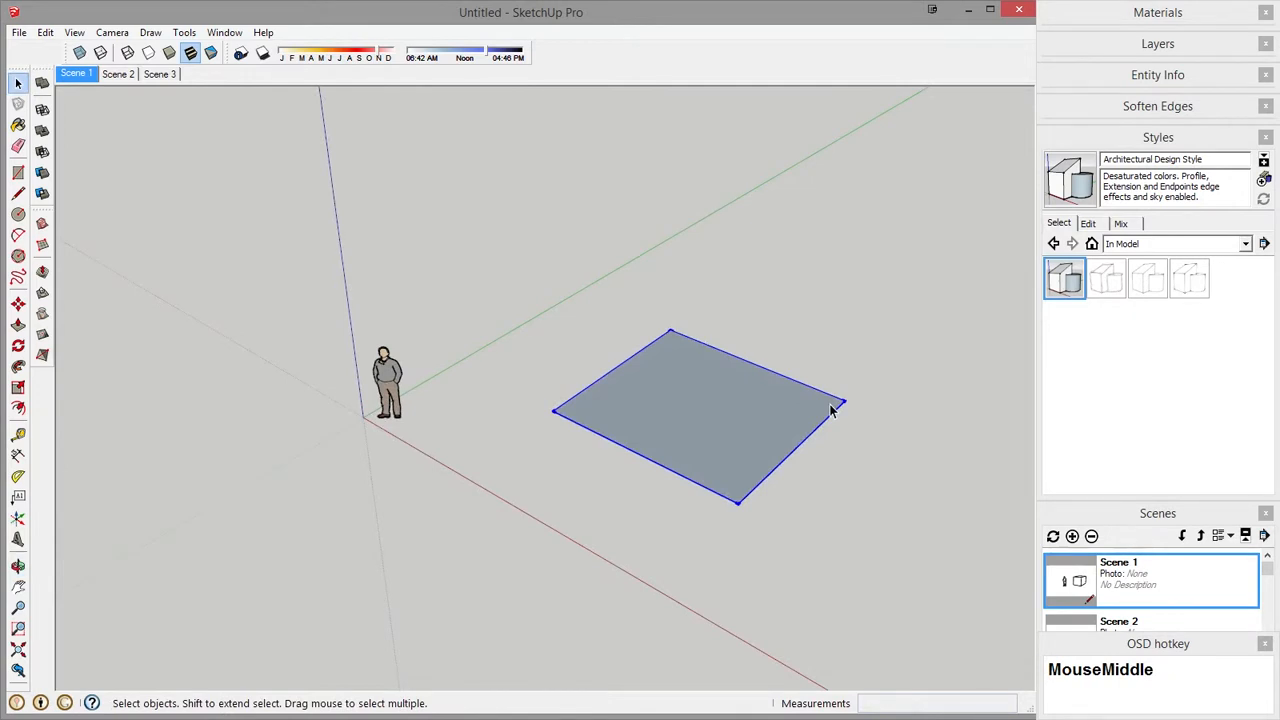
# Open the rectangle group for editing, close it again, and delete the group.
pyautogui.doubleClick(777, 420)
pyautogui.click(885, 412)
pyautogui.click(733, 399)
pyautogui.press('Delete')
pyautogui.scroll(-1, 700, 410)
pyautogui.moveTo(677, 389)
pyautogui.keyDown('shift'); pyautogui.mouseDown(button='middle')
pyautogui.moveTo(633, 428)
pyautogui.moveTo(683, 410)
pyautogui.mouseUp(button='middle'); pyautogui.keyUp('shift')
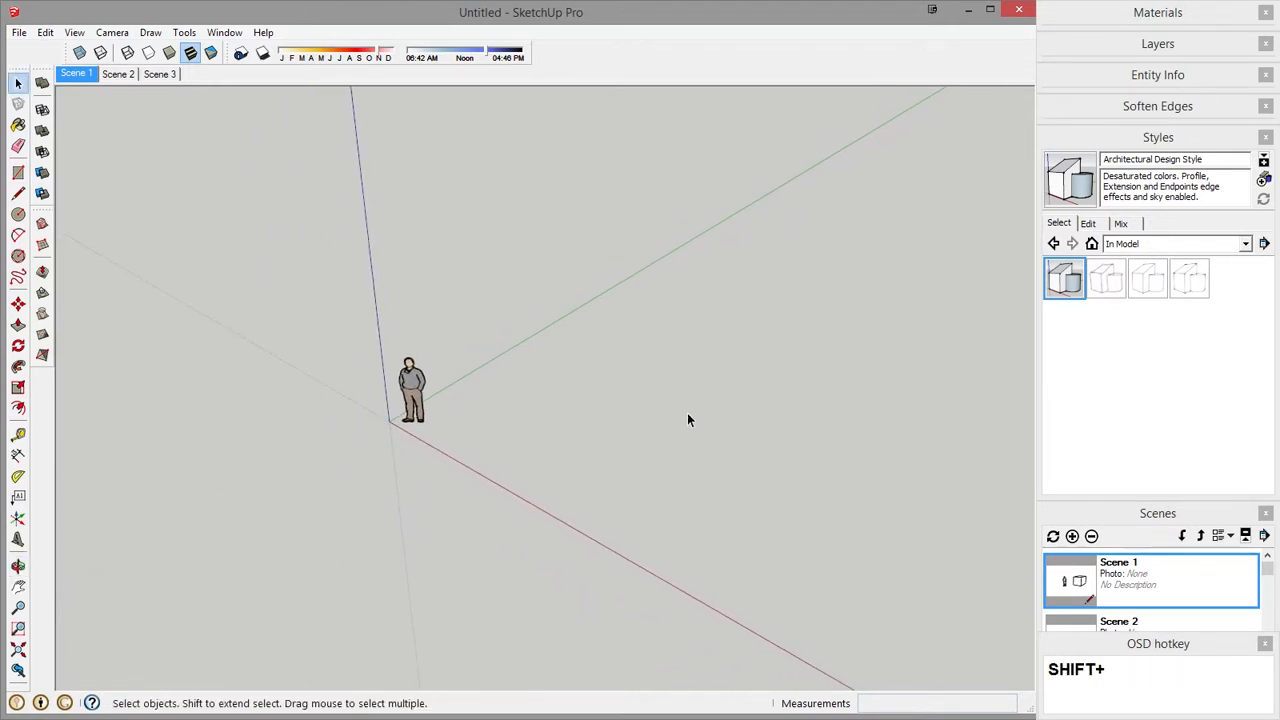
# Draw a rectangle on the ground and group its face together with its edges.
pyautogui.press('r')
pyautogui.click(547, 366)
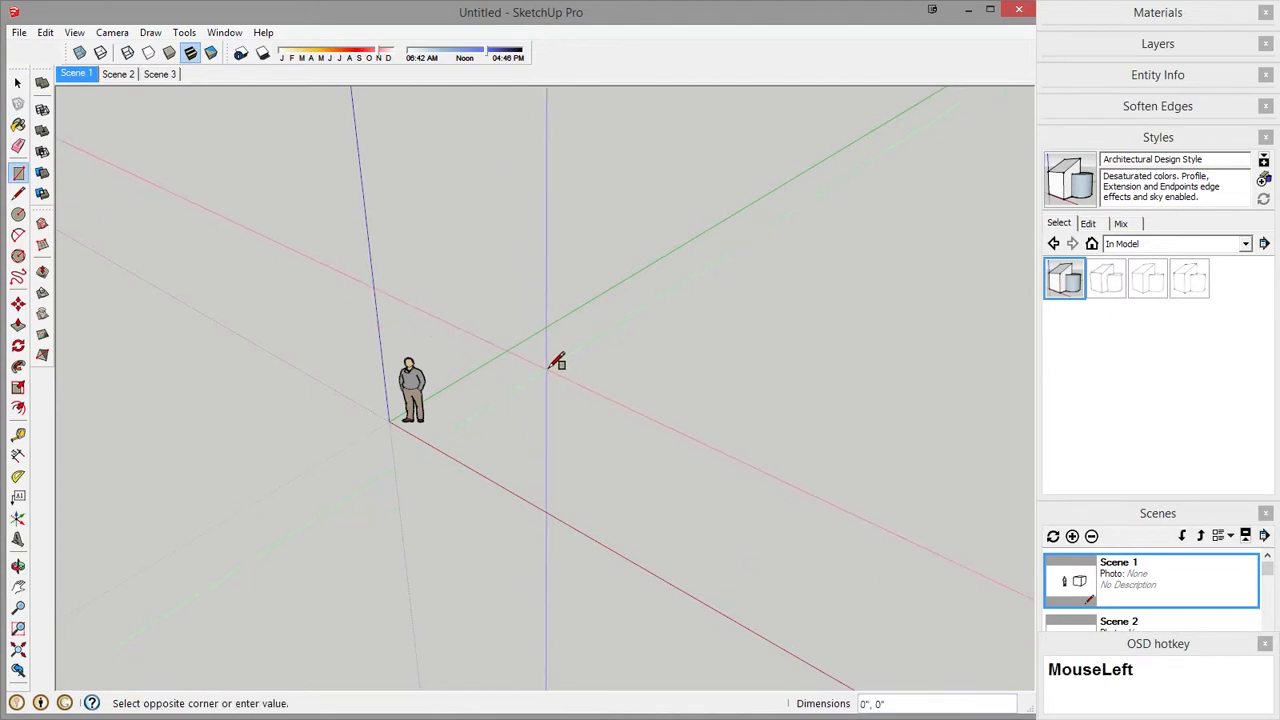
pyautogui.click(680, 594)
pyautogui.press('space')
pyautogui.doubleClick(576, 457)
pyautogui.moveTo(602, 456); pyautogui.dragTo(556, 453, button='middle')
# Inside the rectangle's group, pull the face up into a box with Push/Pull and close the group.
pyautogui.click(556, 453)
pyautogui.scroll(2, 525, 488)
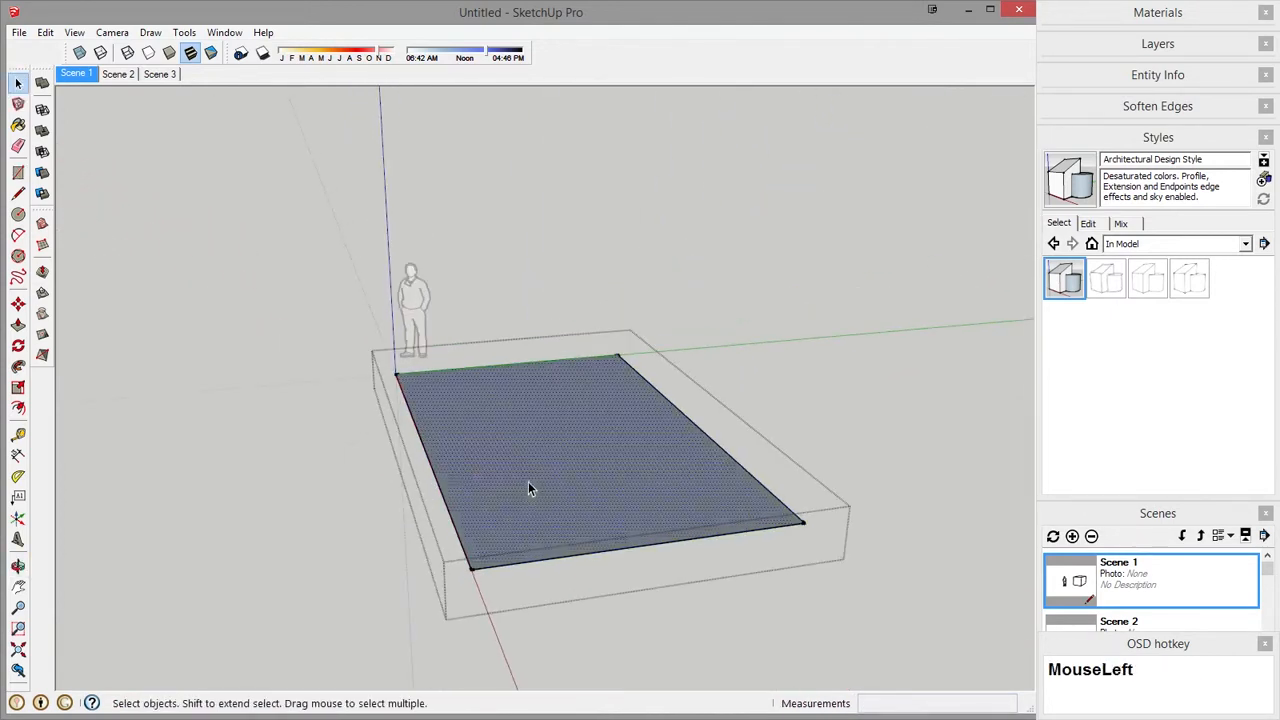
pyautogui.press('p')
pyautogui.click(526, 486)
pyautogui.moveTo(563, 323); pyautogui.dragTo(534, 447, button='middle')
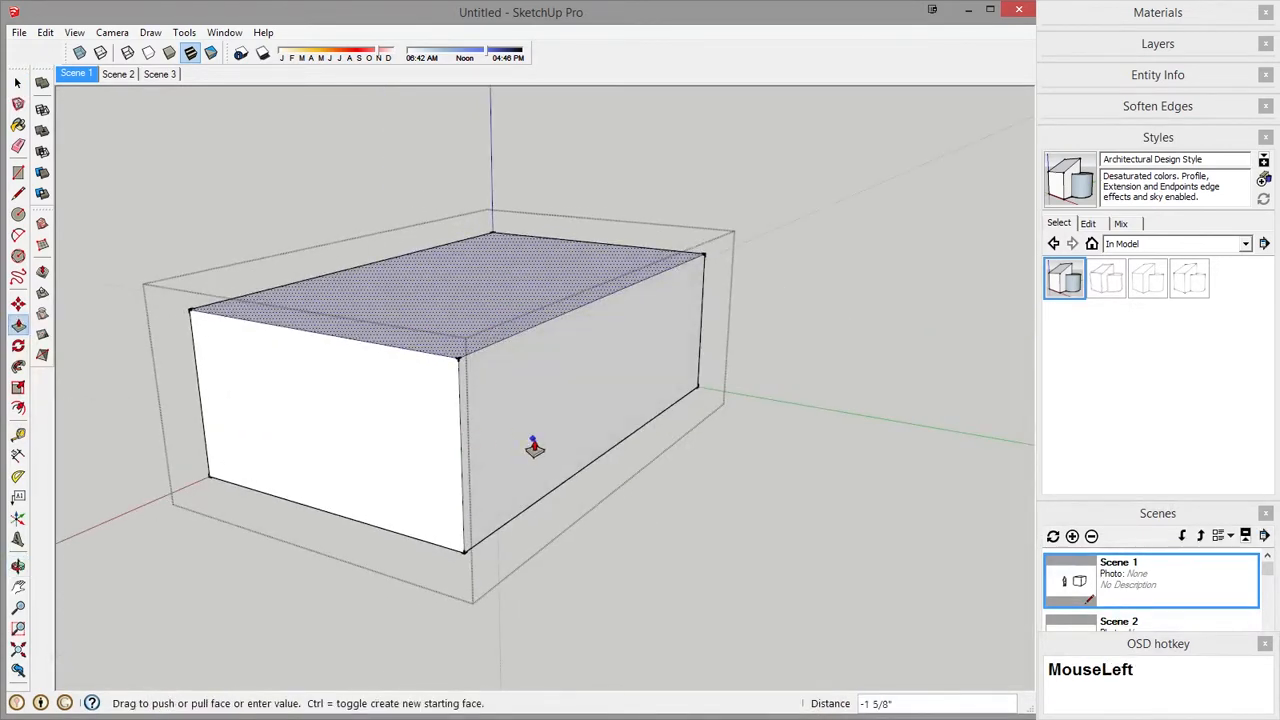
pyautogui.click(534, 447)
pyautogui.press('space')
pyautogui.click(777, 520)
# Draw a narrower rectangle on the ground beside the grouped box and group its face with its edges.
pyautogui.scroll(-3, 673, 406)
pyautogui.moveTo(673, 406); pyautogui.dragTo(585, 380, button='middle')
pyautogui.click(394, 363)
pyautogui.click(603, 489)
pyautogui.press('space')
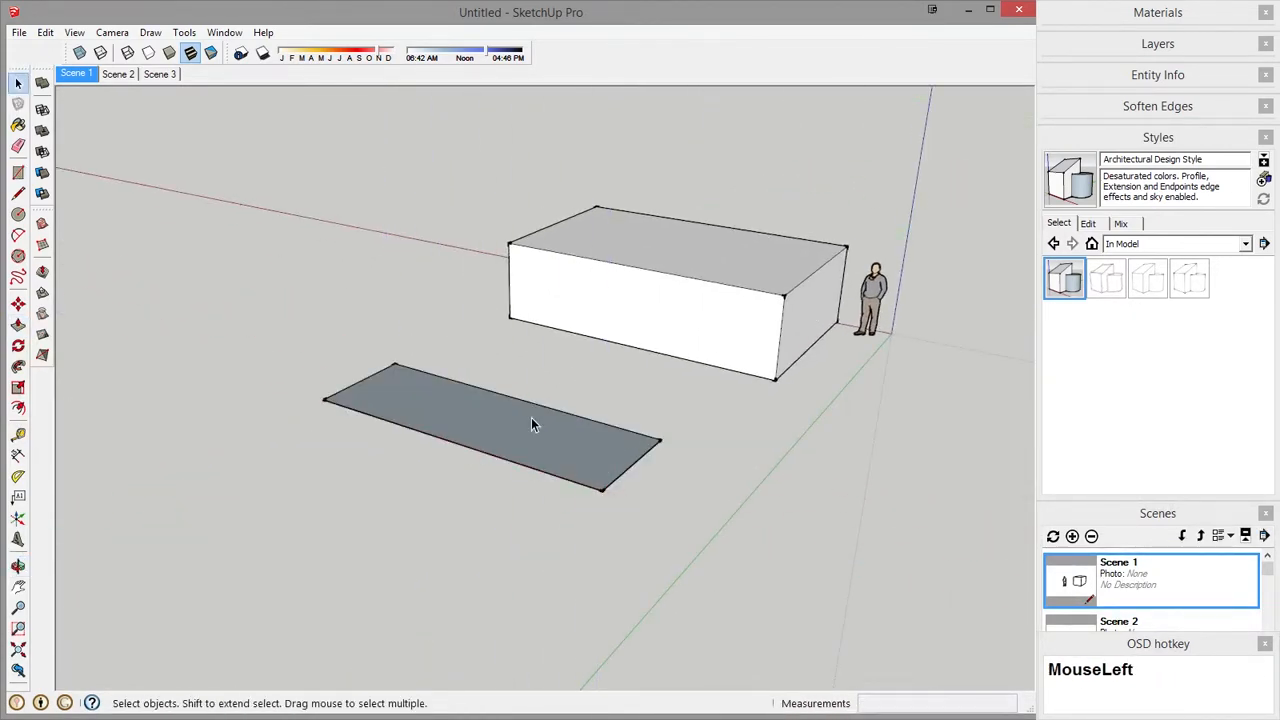
pyautogui.doubleClick(531, 417)
pyautogui.moveTo(623, 437); pyautogui.dragTo(486, 422, button='middle')
# Inside the narrow rectangle's group, pull the face up into a box taller than the first and close the group.
pyautogui.press('p')
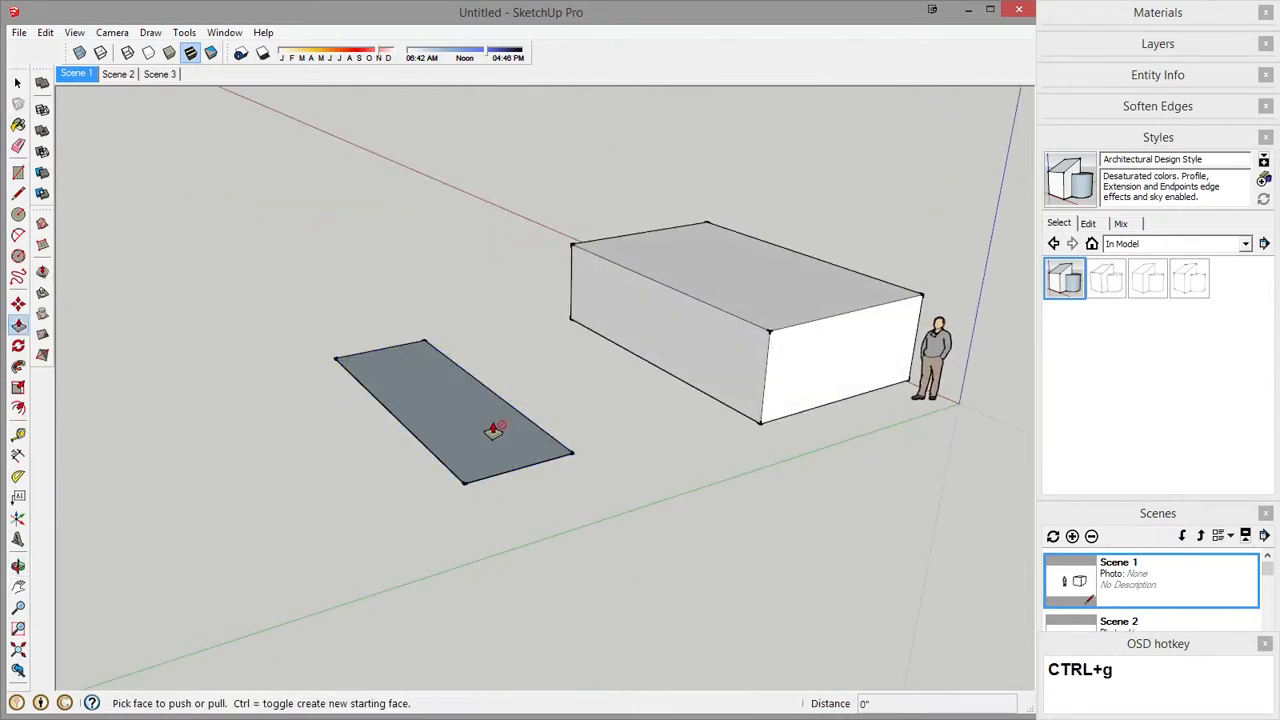
pyautogui.click(489, 425)
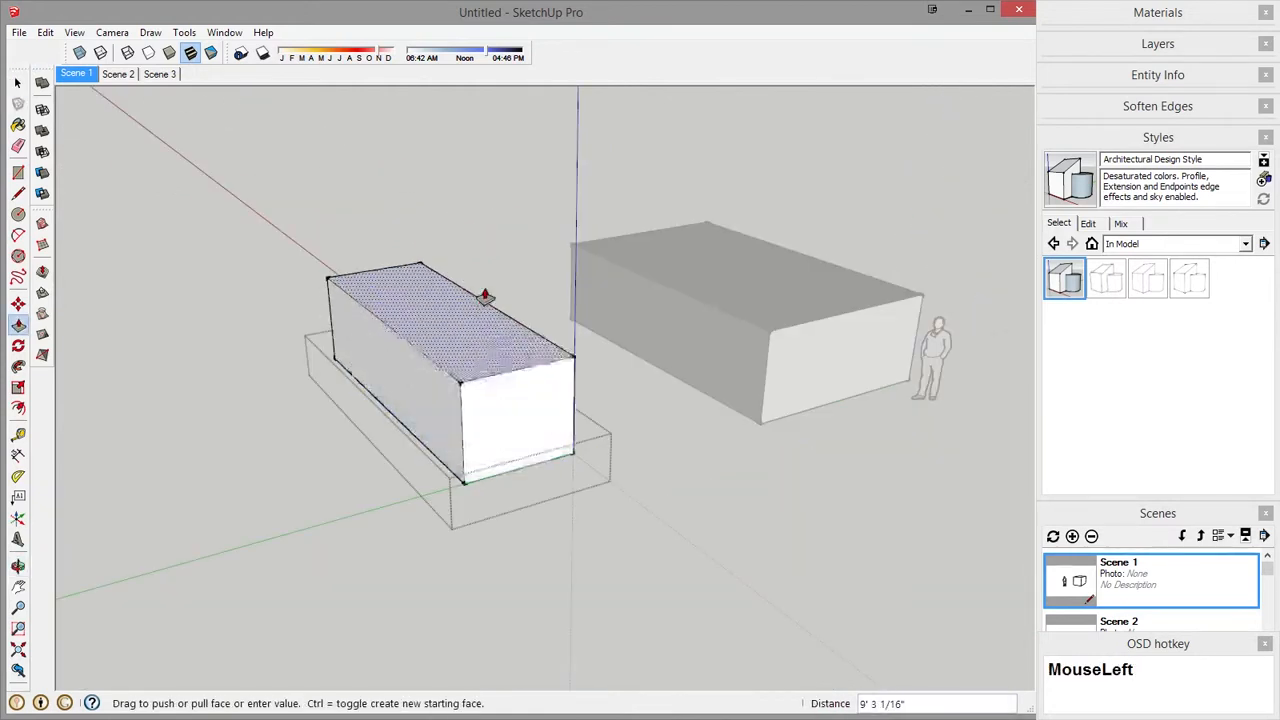
pyautogui.click(486, 268)
pyautogui.press('space')
pyautogui.moveTo(625, 449); pyautogui.dragTo(514, 480, button='middle')
pyautogui.press('Escape')
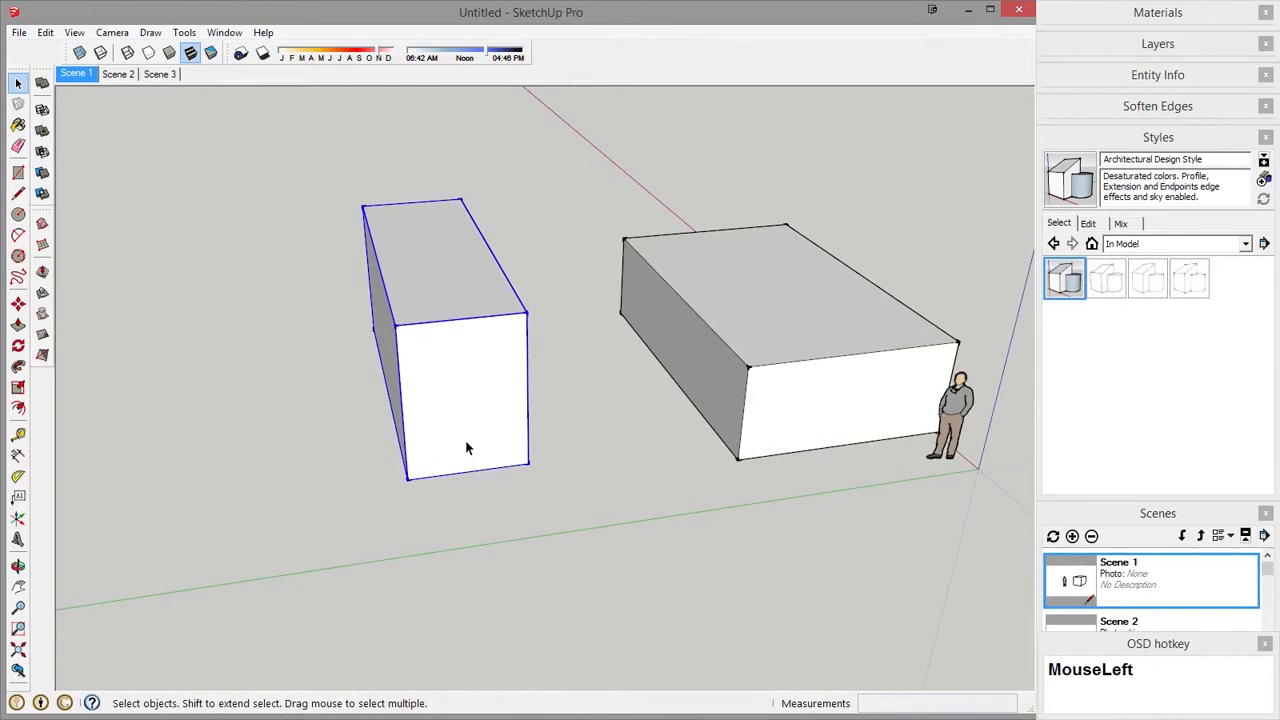
# Move the taller grouped box into the long side of the lower grouped box and adjust the overlap.
pyautogui.press('m')
pyautogui.click(470, 448)
pyautogui.click(710, 409)
pyautogui.moveTo(710, 409); pyautogui.dragTo(543, 471, button='middle')
pyautogui.press('space')
pyautogui.click(780, 439)
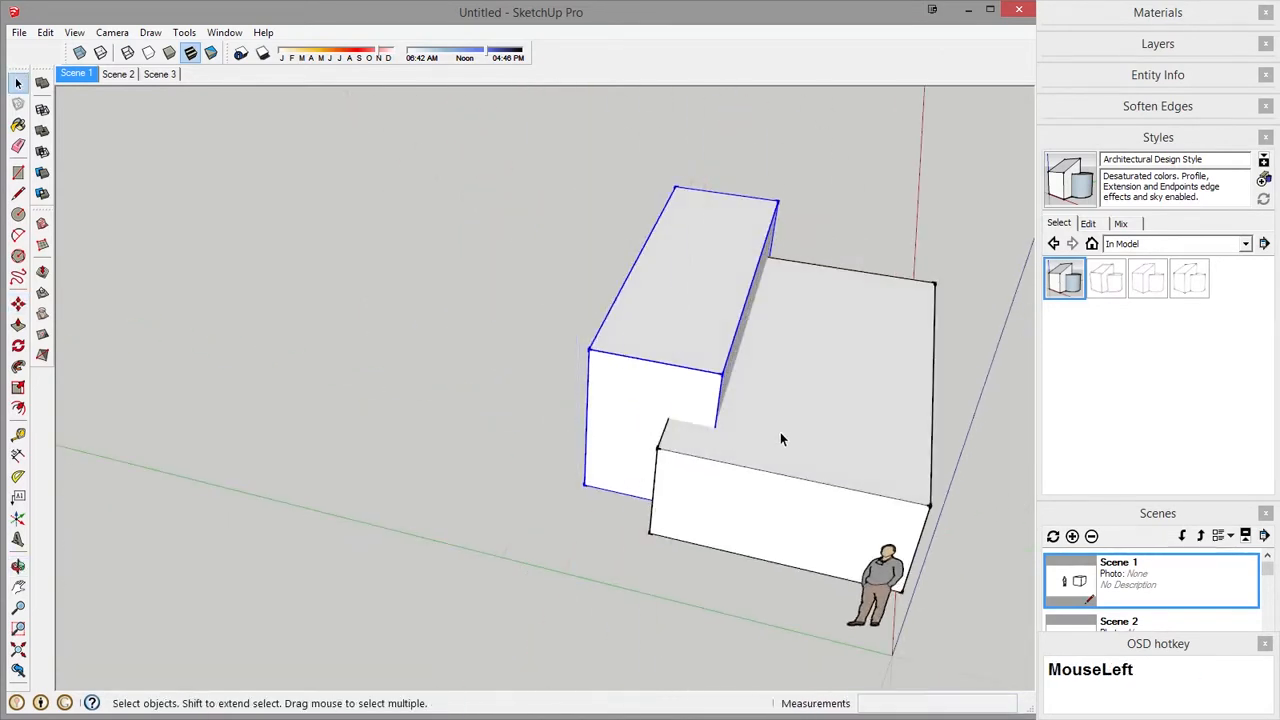
pyautogui.moveTo(780, 439); pyautogui.dragTo(508, 440, button='middle')
pyautogui.press('m')
pyautogui.click(809, 423)
pyautogui.click(794, 411)
pyautogui.press('space')
# Inside the lower box's group, draw a rectangle about 7' 3" by 2' 5" on the top face.
pyautogui.doubleClick(508, 440)
pyautogui.moveTo(686, 496); pyautogui.dragTo(403, 397, button='middle')
pyautogui.click(377, 430)
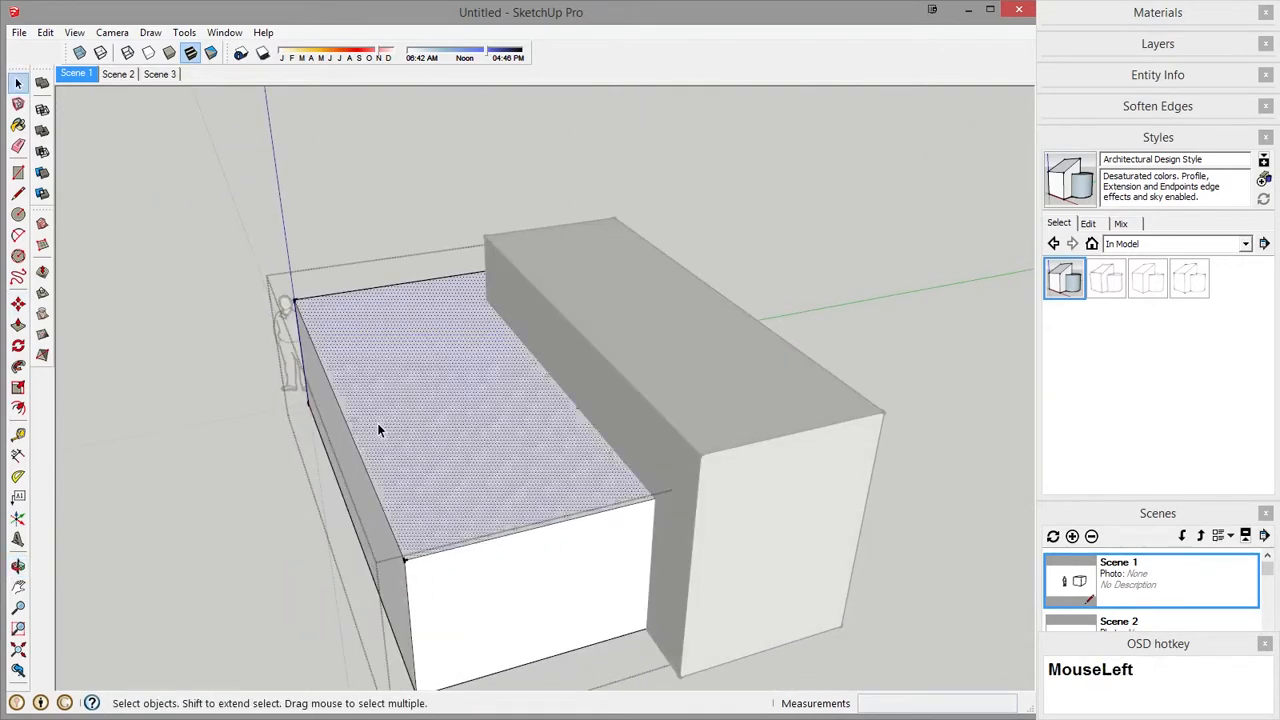
pyautogui.press('r')
pyautogui.click(427, 360)
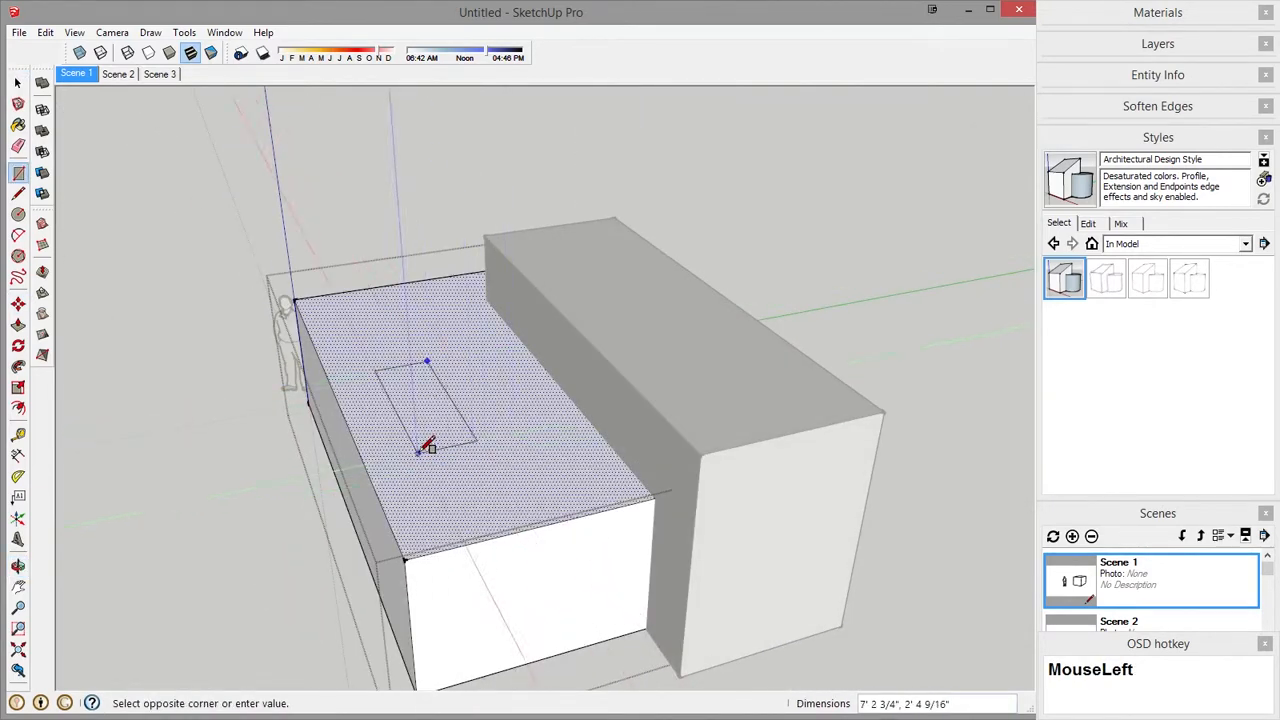
pyautogui.click(418, 452)
pyautogui.press('space')
# Make the small rectangle on the lower box's top face a nested group.
pyautogui.click(421, 399)
pyautogui.hotkey('ctrl', 'g')
pyautogui.scroll(2, 422, 405)
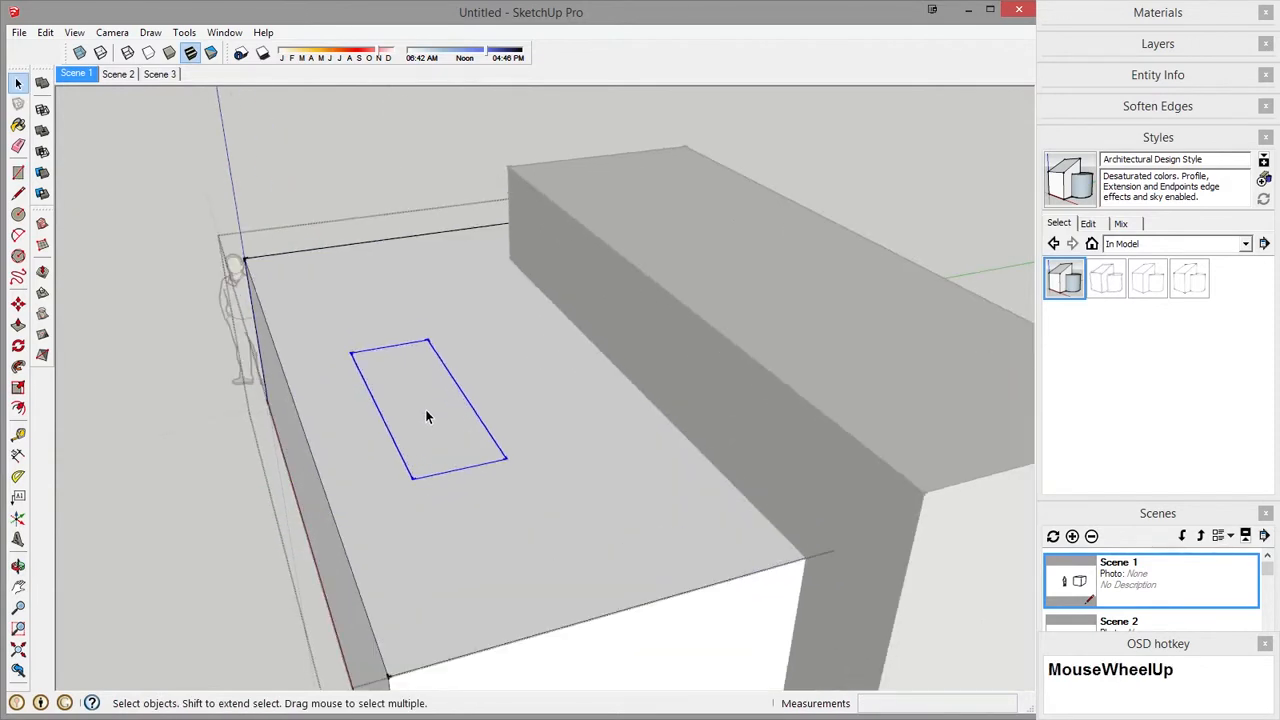
# Inside the small nested group, pull the rectangle up 3' 6" into a box and close the nested group.
pyautogui.doubleClick(425, 409)
pyautogui.press('p')
pyautogui.click(430, 412)
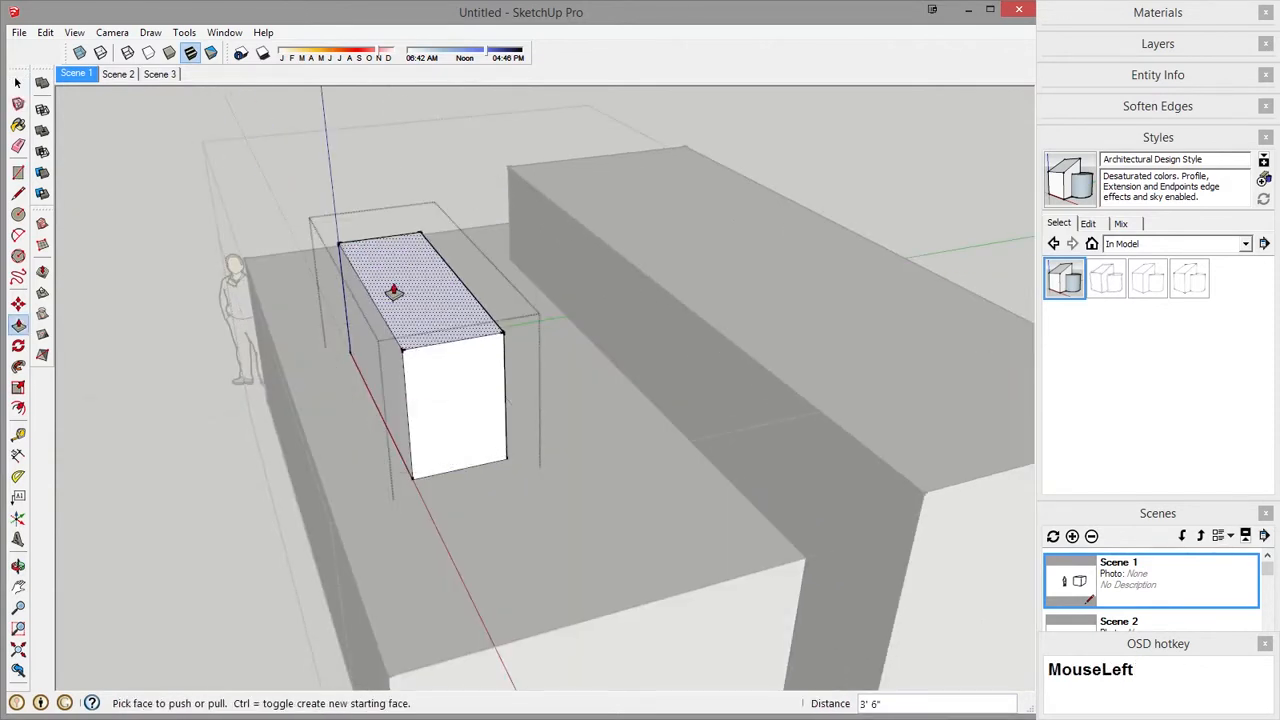
pyautogui.scroll(-5, 360, 366)
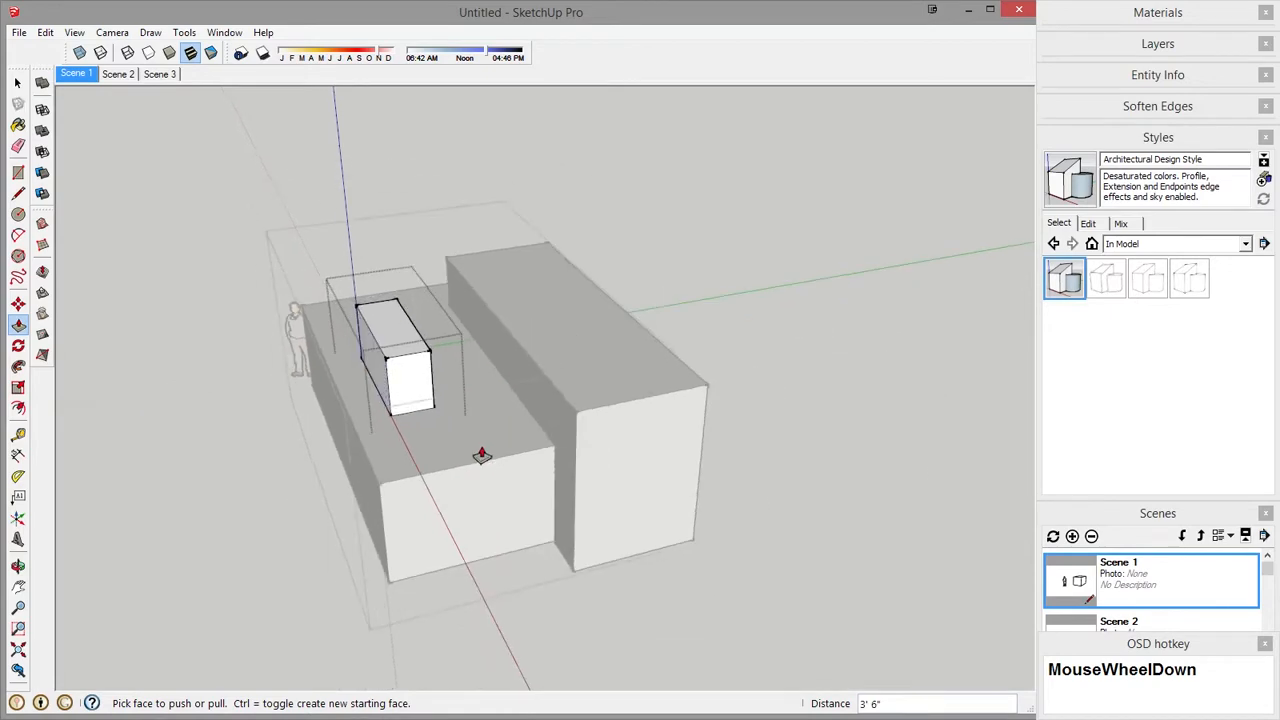
pyautogui.moveTo(480, 451); pyautogui.dragTo(569, 361, button='middle')
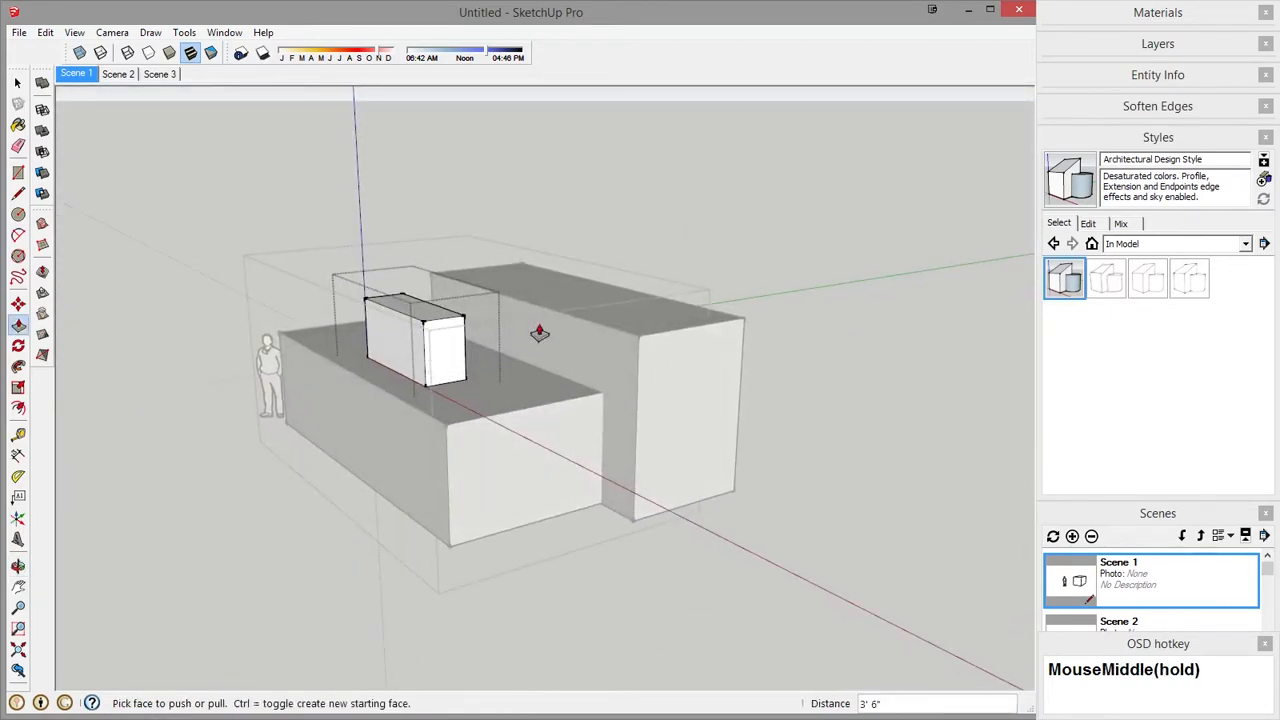
pyautogui.press('space')
pyautogui.press('Escape')
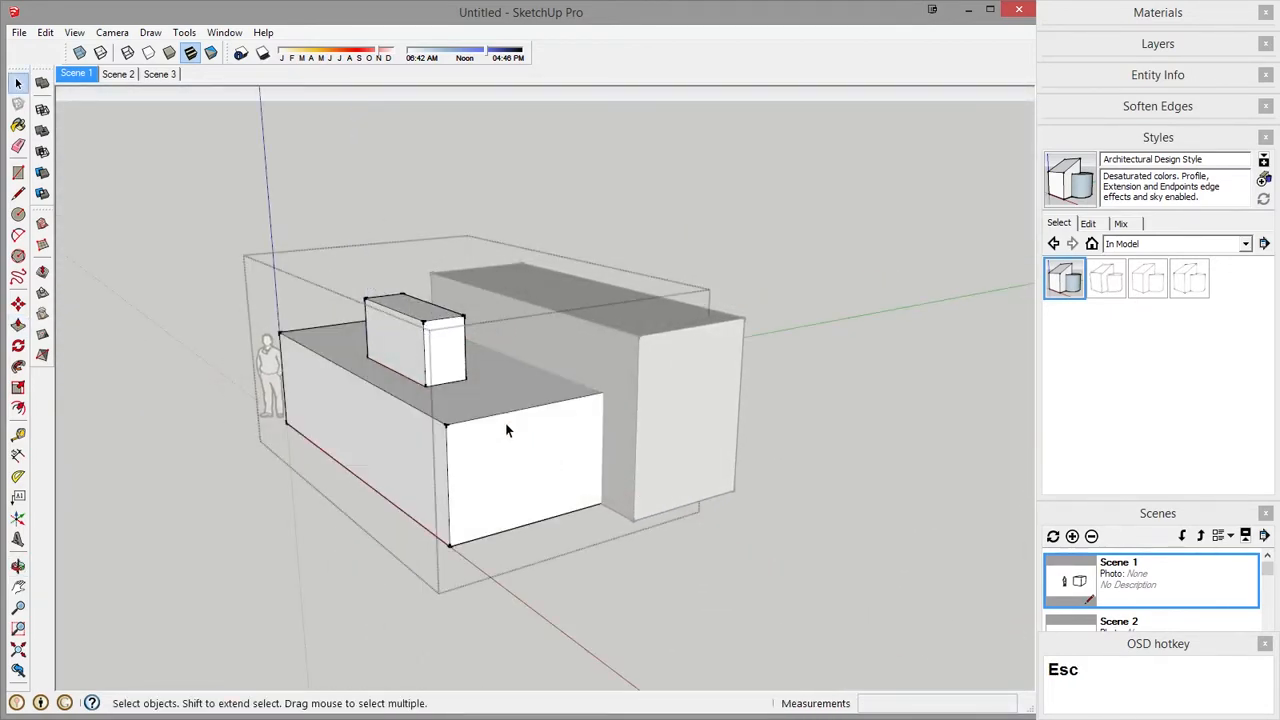
# Close the lower box's group and move the whole group clear of the taller box.
pyautogui.click(501, 437)
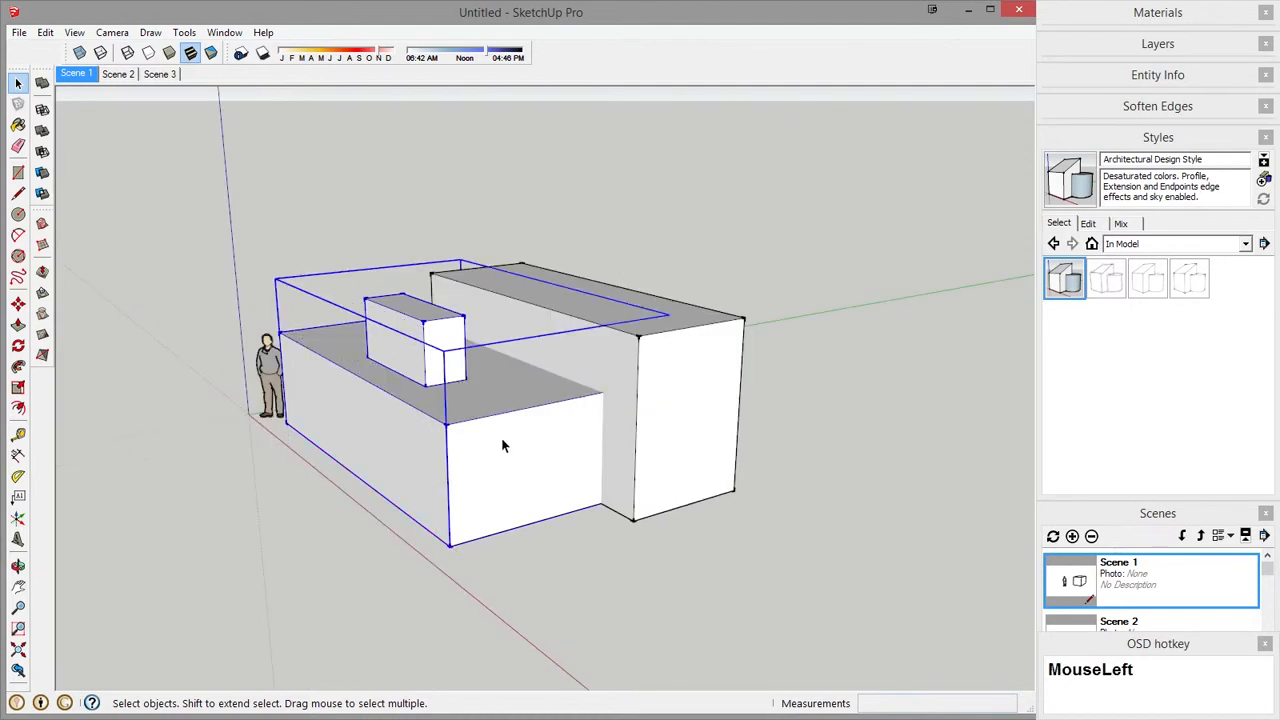
pyautogui.press('m')
pyautogui.moveTo(501, 437); pyautogui.dragTo(250, 496)
pyautogui.press('space')
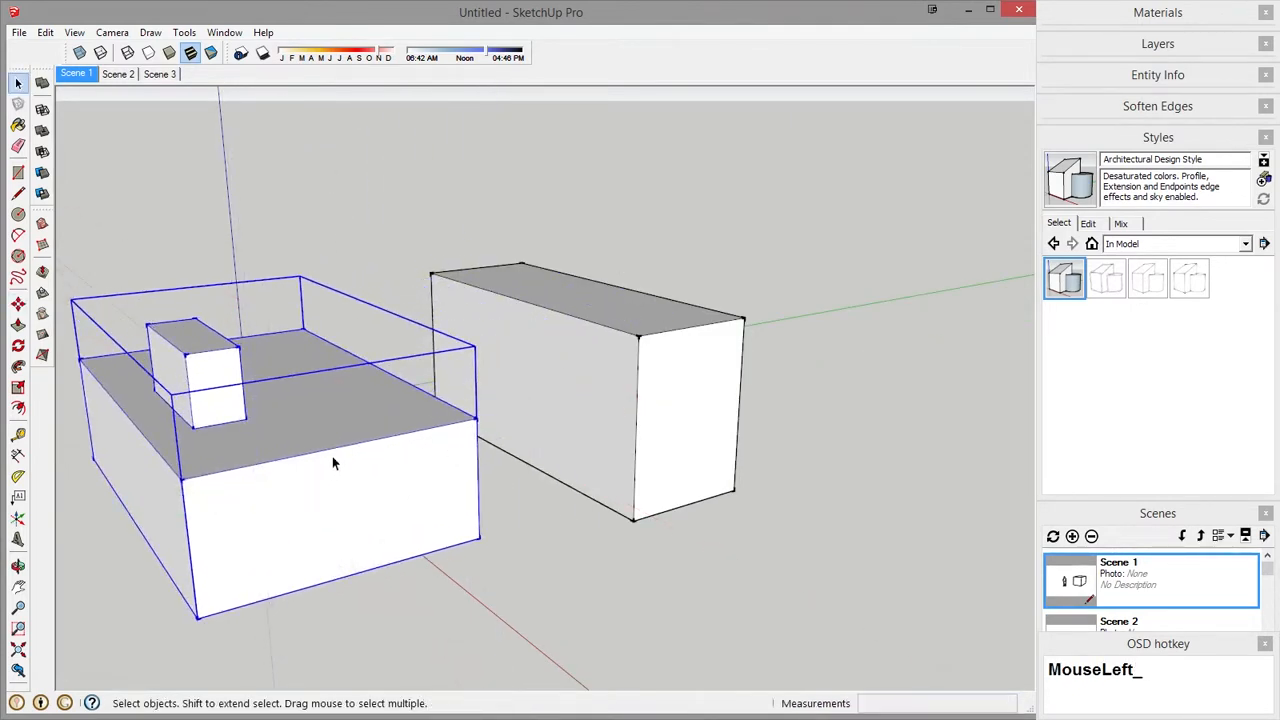
# Inside the lower box's group, move the small nested box across the top face.
pyautogui.doubleClick(242, 388)
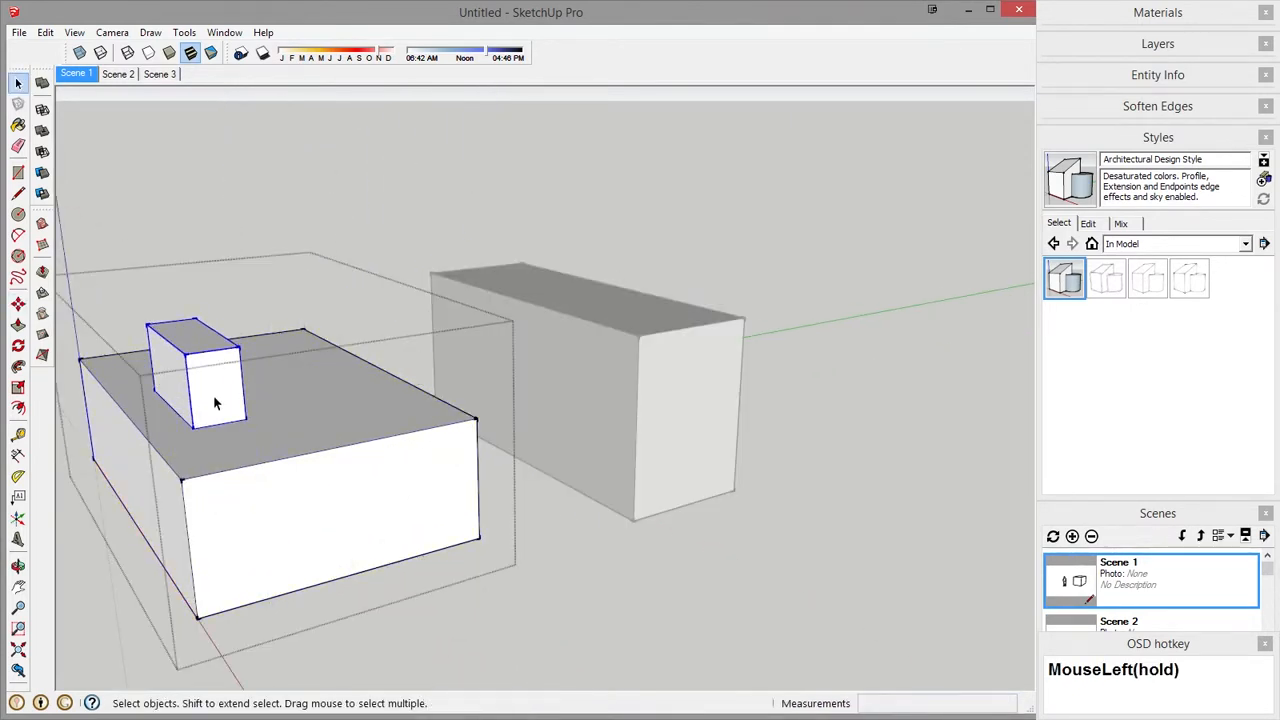
pyautogui.press('m')
pyautogui.moveTo(215, 403); pyautogui.dragTo(331, 380)
pyautogui.press('space')
# Select the lower box's connected faces and edges, group them within the open group, and close that group.
pyautogui.click(357, 500)
pyautogui.moveTo(357, 500); pyautogui.dragTo(509, 386, button='middle')
pyautogui.click(429, 334)
pyautogui.moveTo(429, 334); pyautogui.dragTo(510, 486, button='middle')
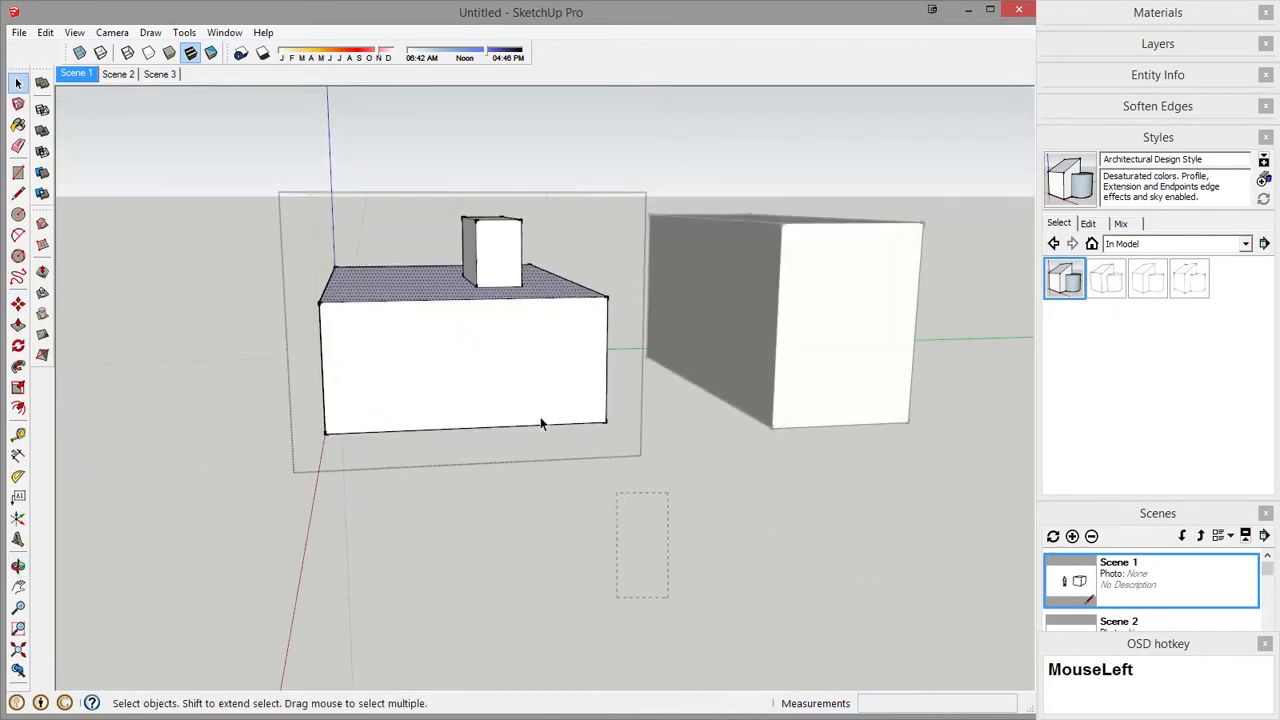
pyautogui.tripleClick(448, 271)
pyautogui.moveTo(503, 266); pyautogui.dragTo(727, 377, button='middle')
pyautogui.hotkey('ctrl', 'g')
pyautogui.moveTo(507, 448)
pyautogui.mouseDown(button='middle')
pyautogui.moveTo(463, 437)
pyautogui.moveTo(629, 575)
pyautogui.mouseUp(button='middle')
pyautogui.click(629, 575)
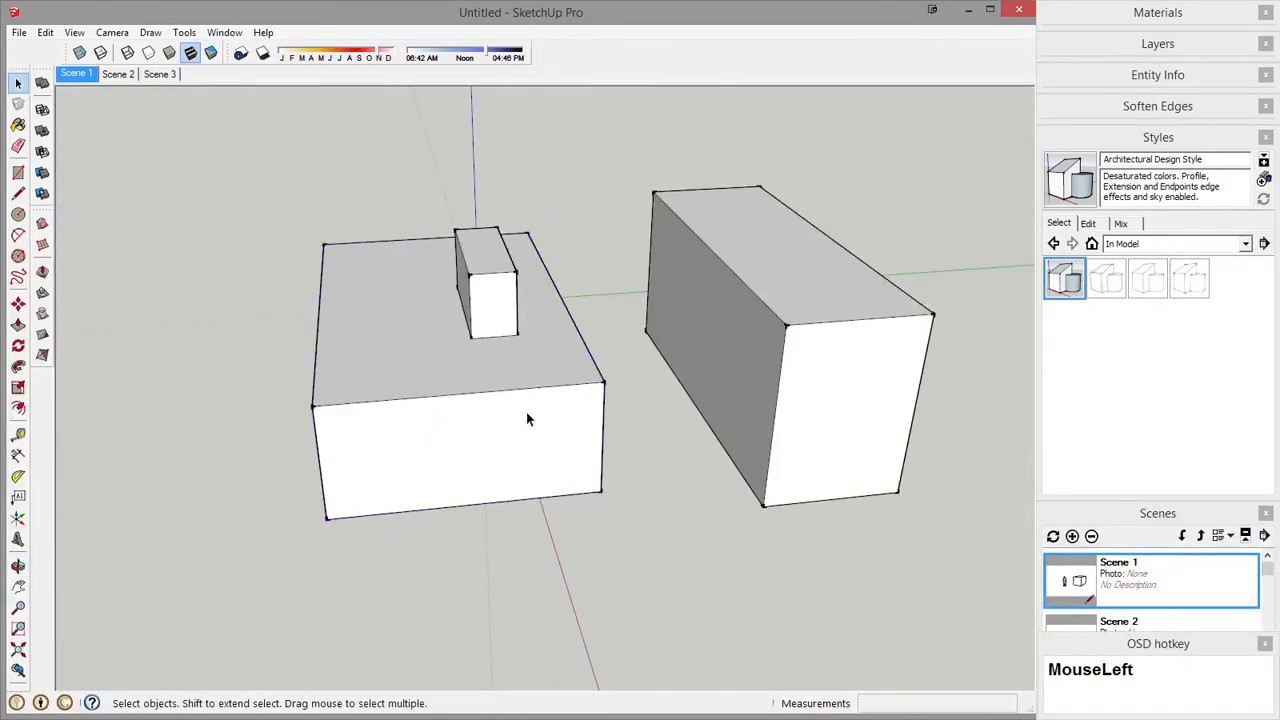
# Delete the lower box with its small nested box, and the taller box.
pyautogui.press('Delete')
pyautogui.click(879, 322)
pyautogui.press('Delete')
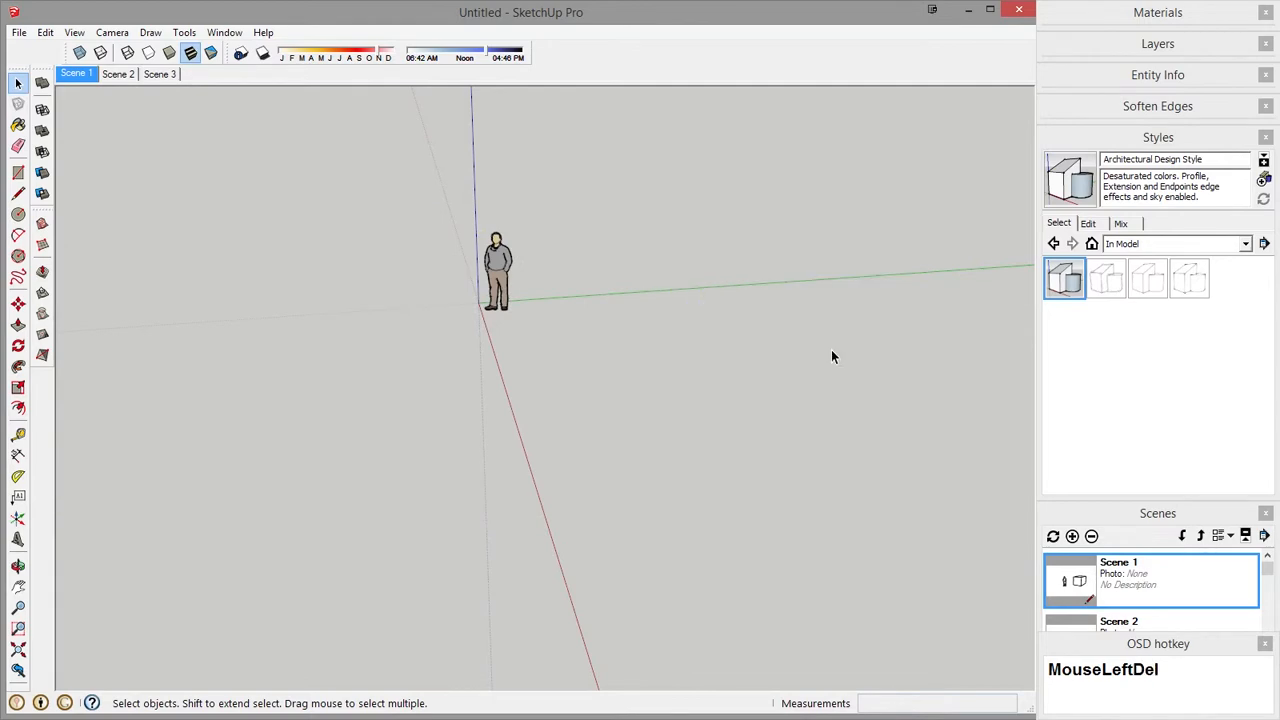
# Open the recent model NH for VR without saving the untitled model.
pyautogui.click(19, 32)
pyautogui.click(120, 376)
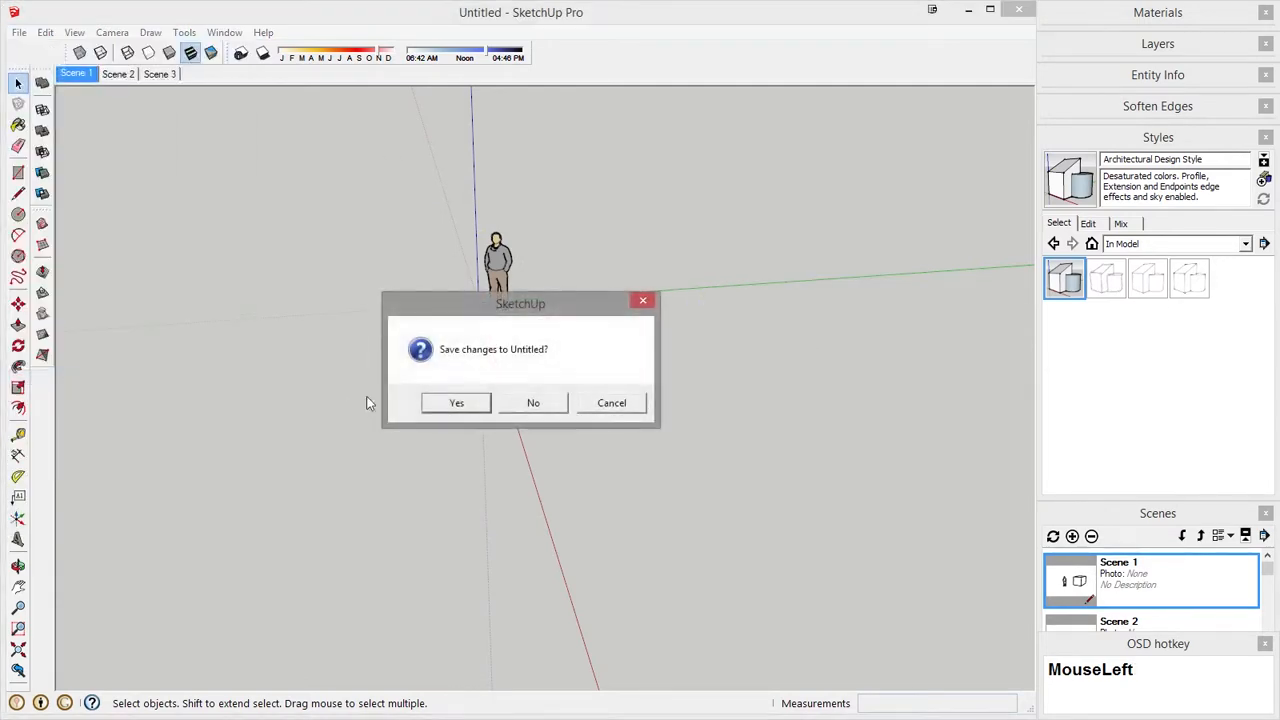
pyautogui.click(532, 403)
# Examine the exterior of the house model from several sides.
pyautogui.moveTo(549, 373); pyautogui.dragTo(263, 397, button='middle')
pyautogui.scroll(3, 382, 492)
pyautogui.moveTo(382, 492); pyautogui.dragTo(703, 477, button='middle')
pyautogui.scroll(6, 549, 412)
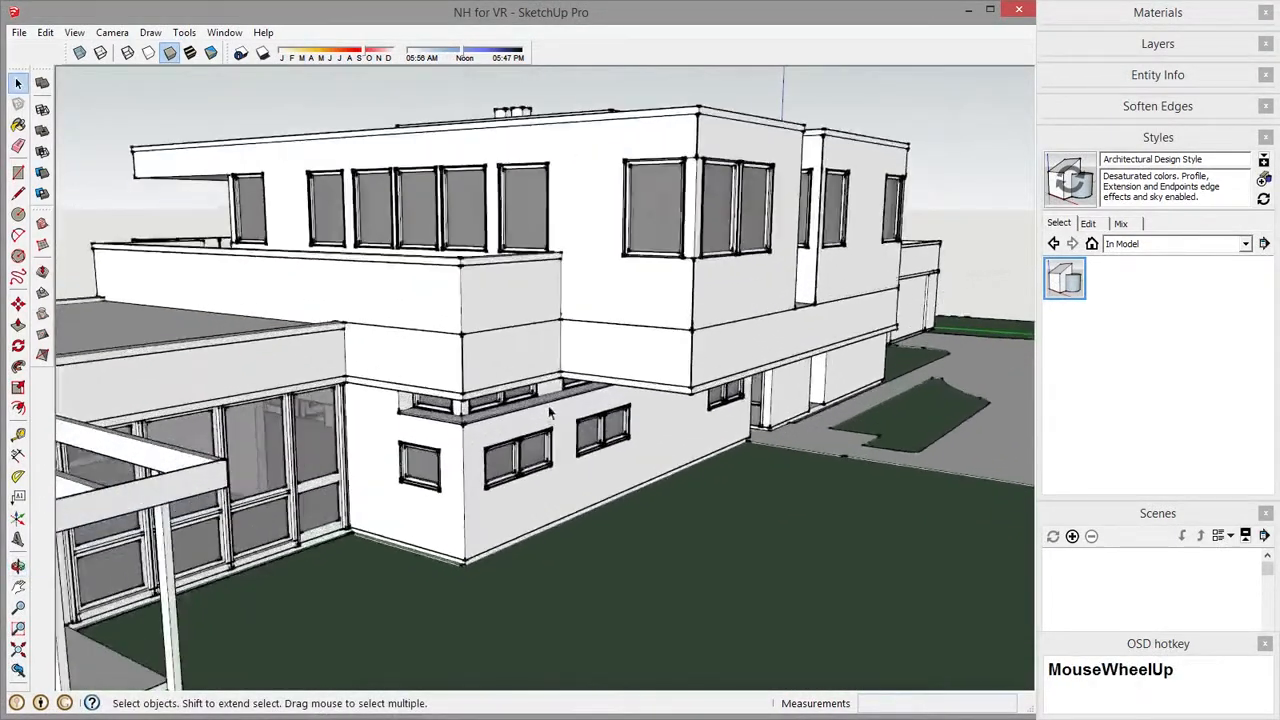
pyautogui.scroll(-5, 603, 456)
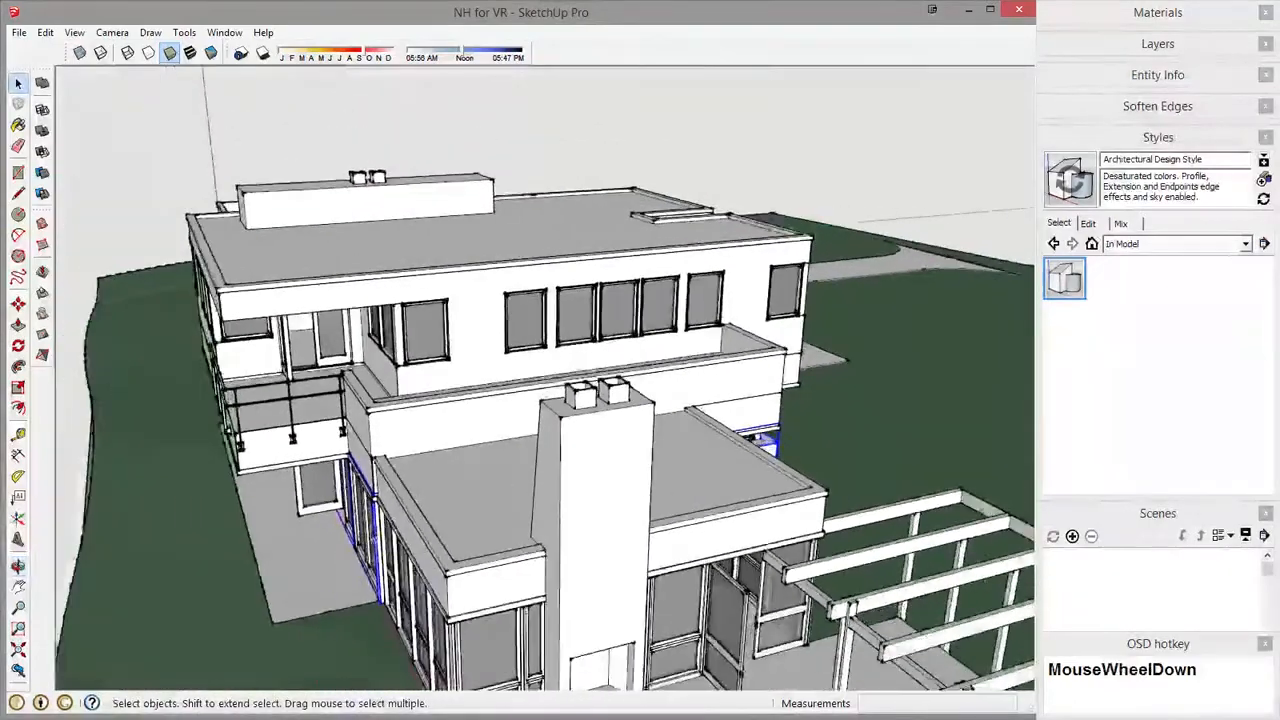
pyautogui.moveTo(603, 456); pyautogui.dragTo(829, 460, button='middle')
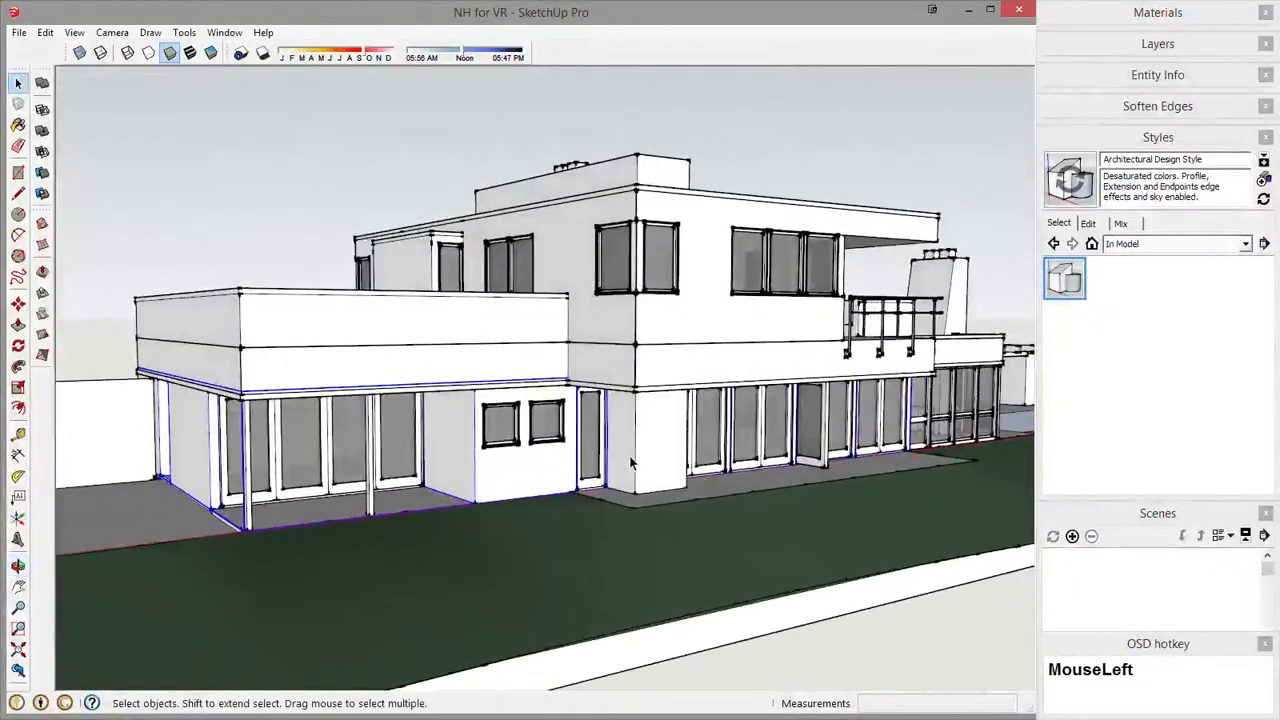
pyautogui.moveTo(653, 463); pyautogui.dragTo(740, 270, button='middle')
pyautogui.scroll(-3, 426, 369)
# Select several wall and floor groups of the house to examine how its geometry is grouped.
pyautogui.click(237, 348)
pyautogui.click(497, 457)
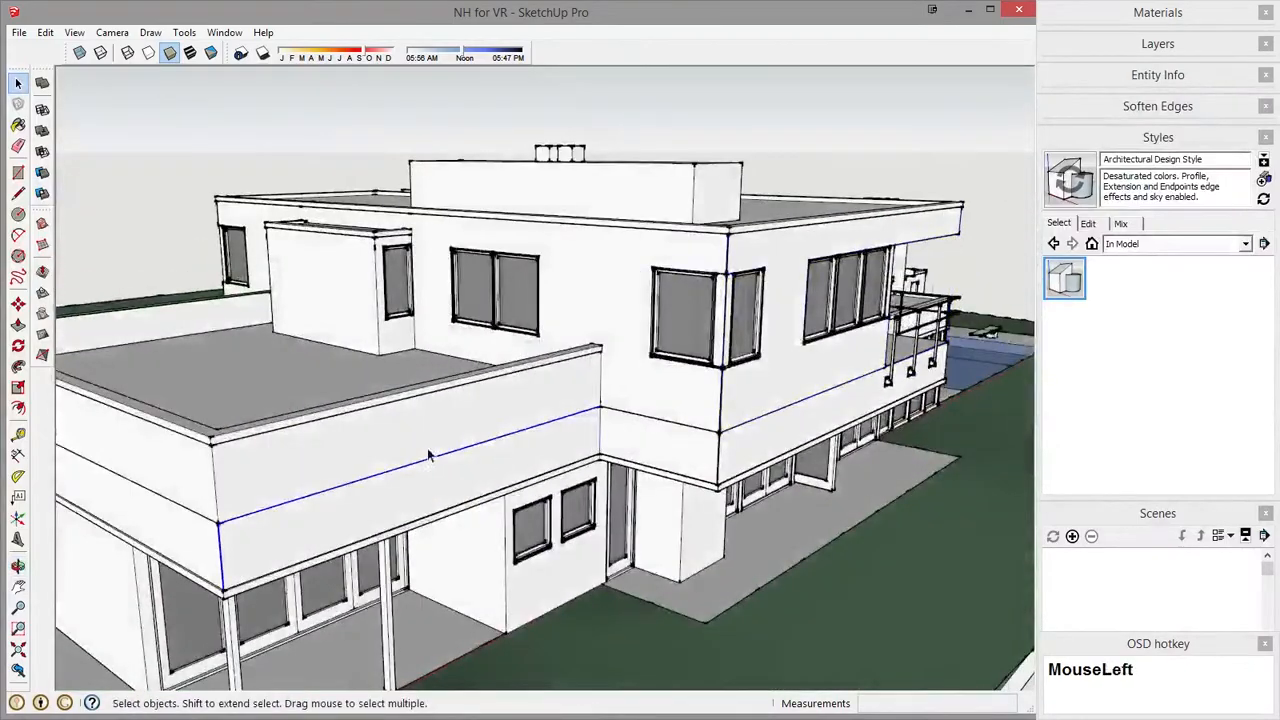
pyautogui.moveTo(210, 510); pyautogui.dragTo(260, 490, button='middle')
pyautogui.keyDown('shift'); pyautogui.moveTo(260, 490); pyautogui.dragTo(625, 358, button='middle'); pyautogui.keyUp('shift')
pyautogui.click(500, 320)
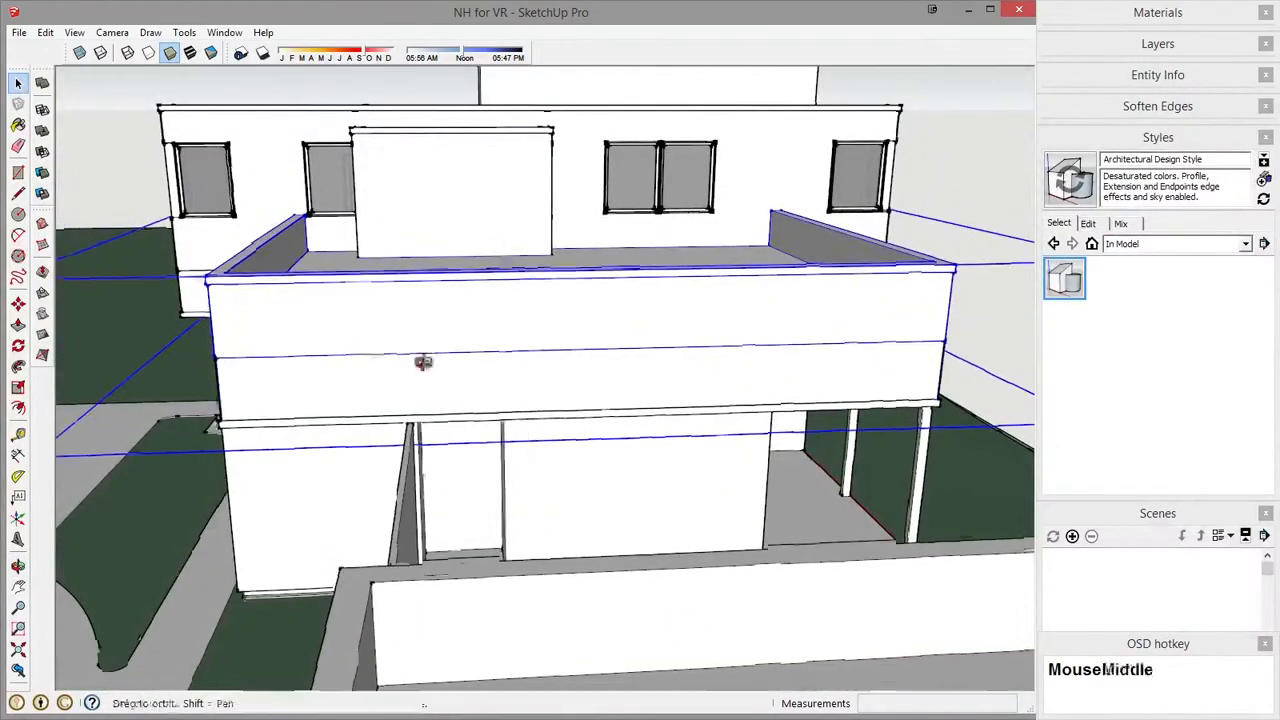
pyautogui.moveTo(423, 363); pyautogui.dragTo(831, 420, button='middle')
pyautogui.click(489, 296)
pyautogui.scroll(-3, 489, 296)
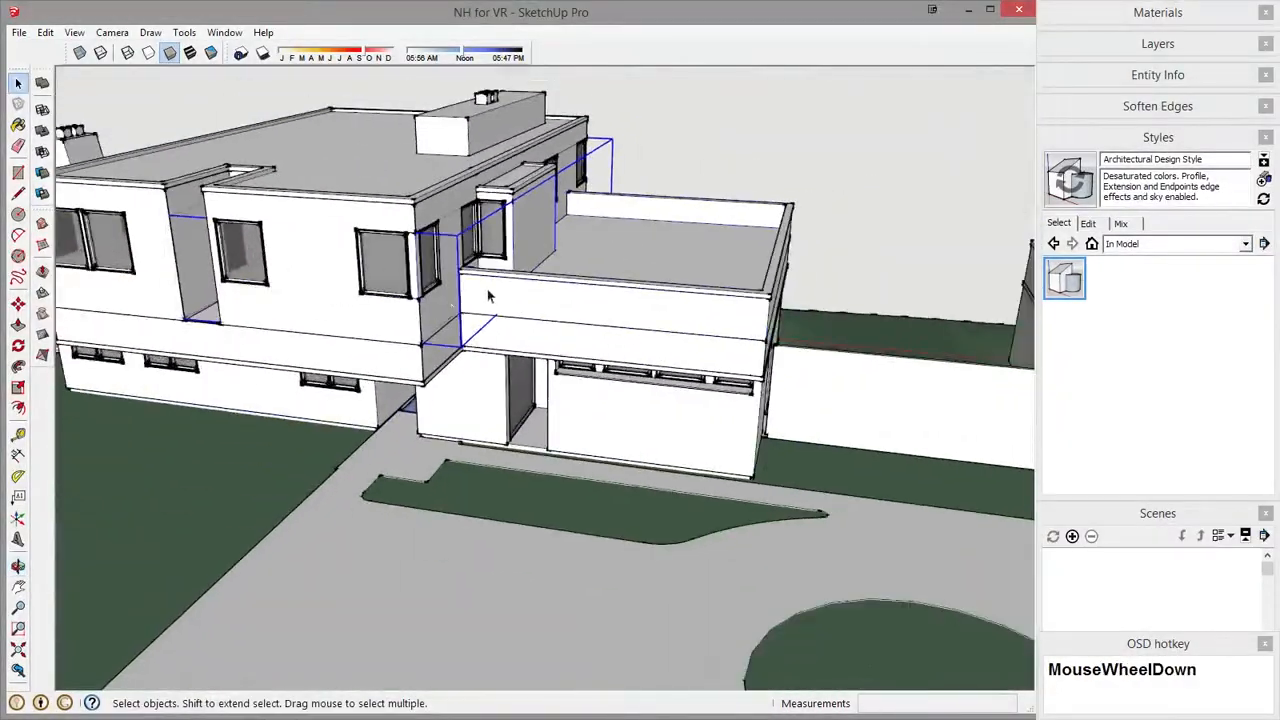
# Try to move the selected wall group of the house and undo the move.
pyautogui.moveTo(480, 268); pyautogui.dragTo(503, 225, button='middle')
pyautogui.press('m')
pyautogui.click(534, 213)
pyautogui.keyDown('shift'); pyautogui.moveTo(520, 167); pyautogui.dragTo(535, 268, button='middle'); pyautogui.keyUp('shift')
pyautogui.moveTo(557, 145); pyautogui.dragTo(677, 354, button='middle')
pyautogui.hotkey('ctrl', 'z')
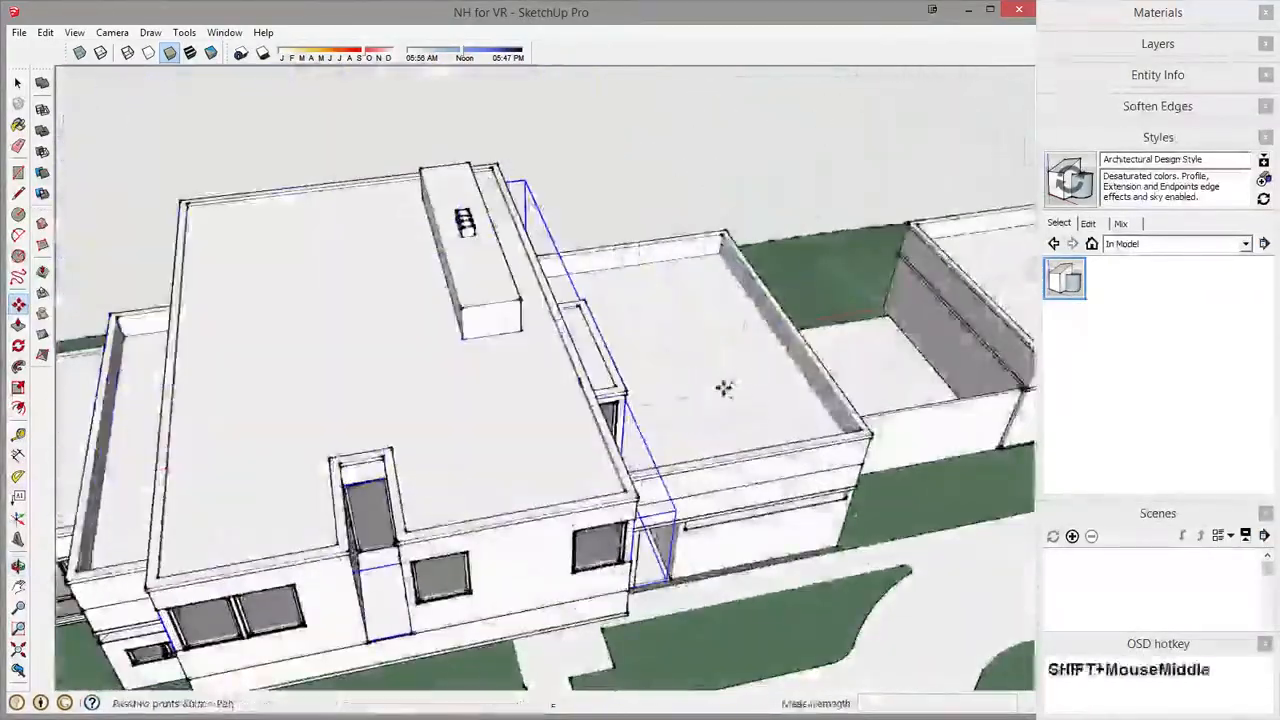
# Move the grouped upper-floor window near the building corner out of its wall opening.
pyautogui.keyDown('shift'); pyautogui.moveTo(725, 388); pyautogui.dragTo(514, 243, button='middle'); pyautogui.keyUp('shift')
pyautogui.press('space')
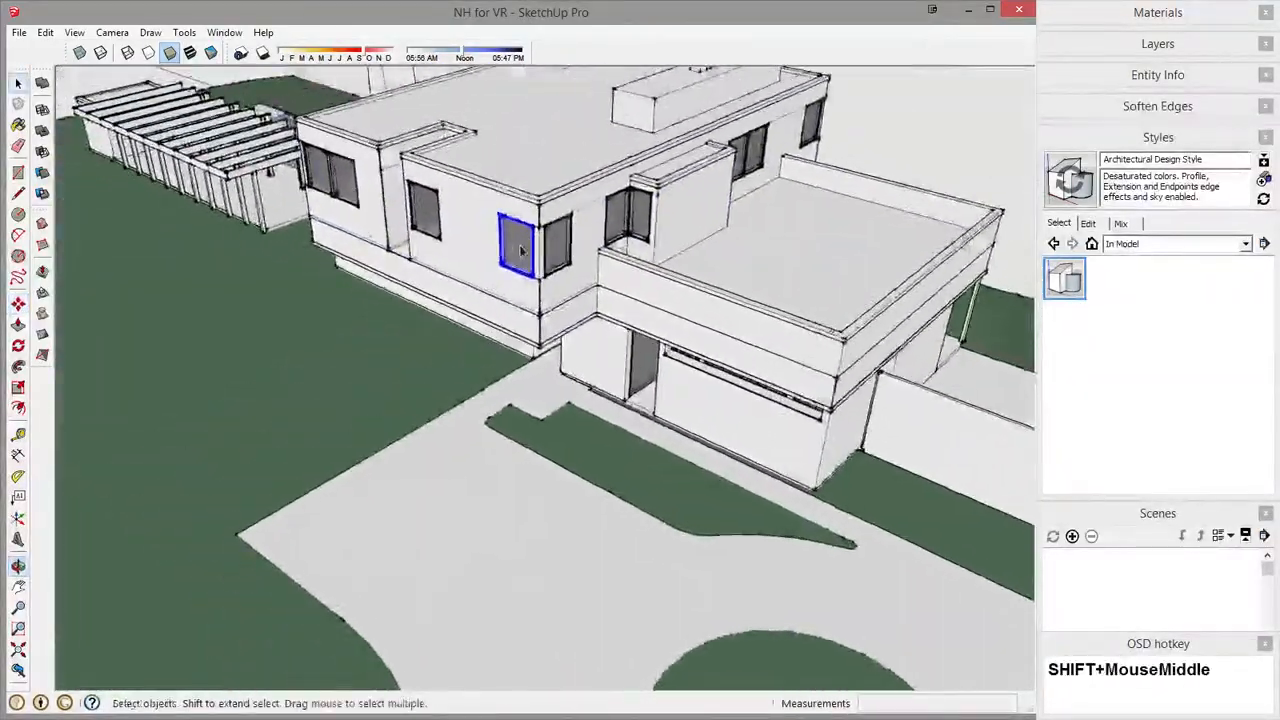
pyautogui.scroll(3, 514, 243)
pyautogui.press('m')
pyautogui.click(512, 245)
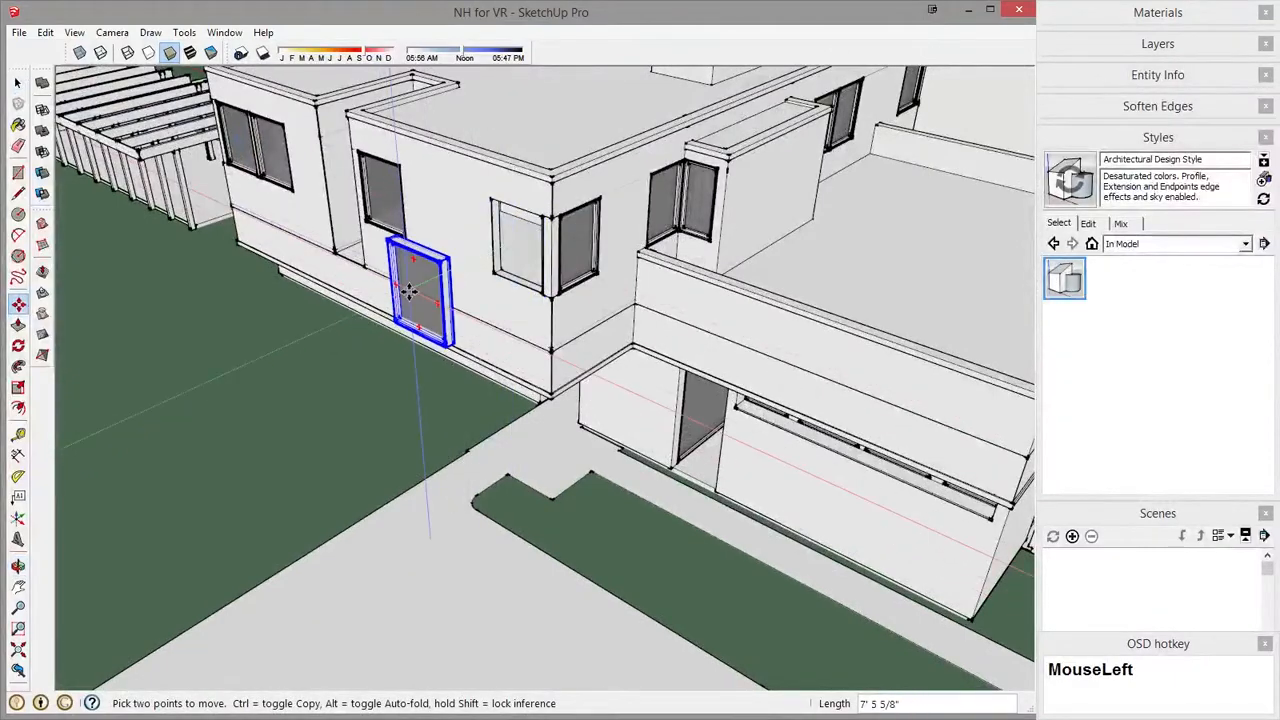
pyautogui.scroll(-6, 409, 290)
pyautogui.moveTo(351, 366); pyautogui.dragTo(799, 343, button='middle')
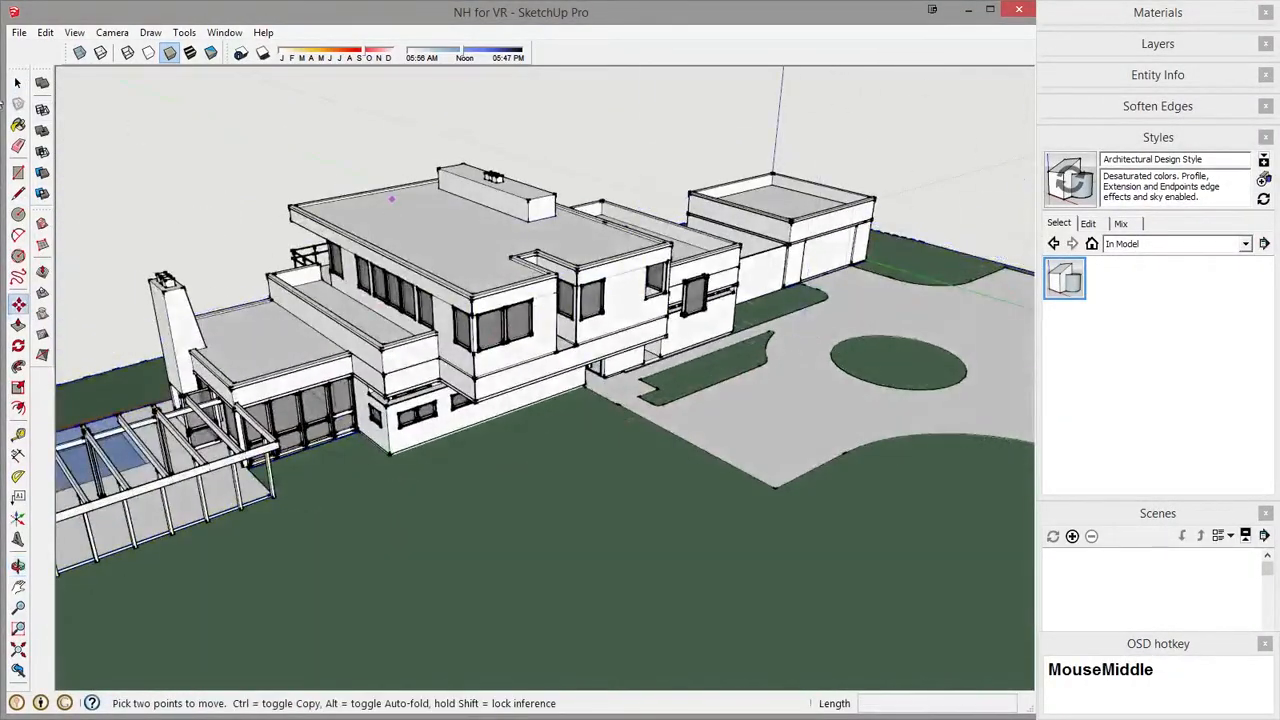
# Start a new model without saving the changes to NH for VR.
pyautogui.click(19, 32)
pyautogui.click(35, 49)
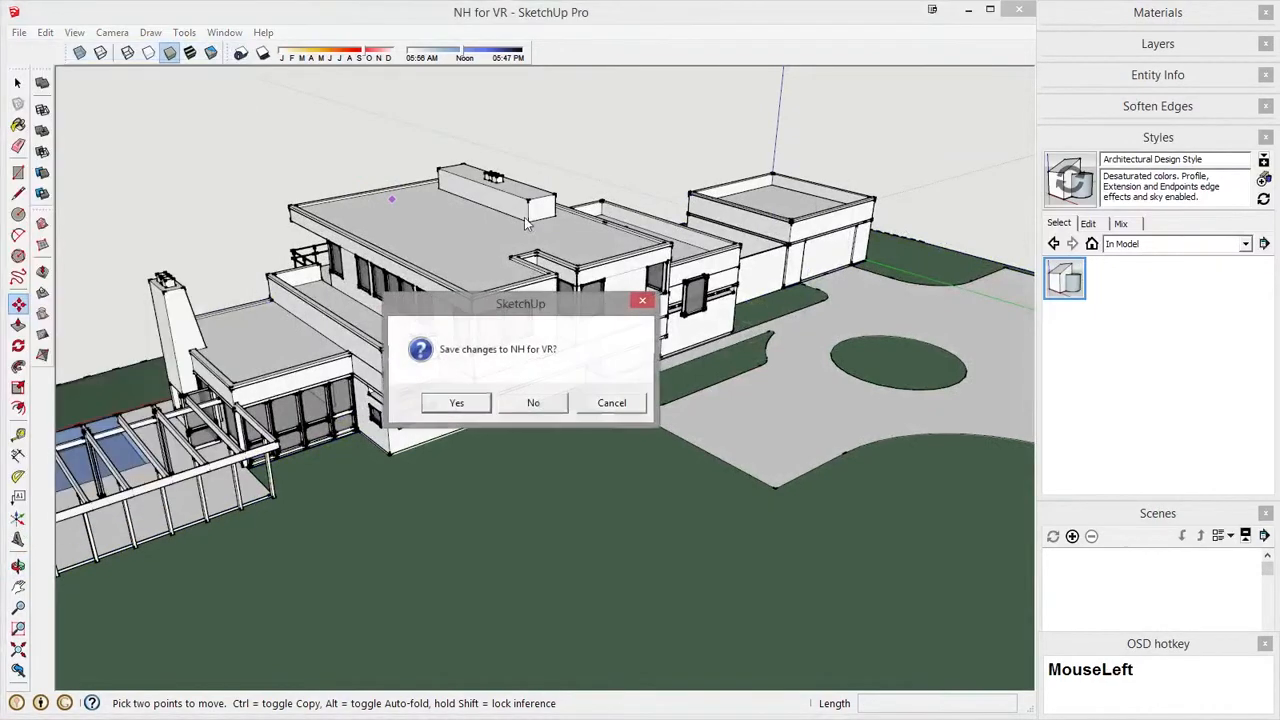
pyautogui.click(537, 407)
# Draw a rectangle about 8' 5" by 6' 2" on the ground beside the scale figure.
pyautogui.keyDown('shift'); pyautogui.moveTo(708, 327); pyautogui.dragTo(427, 432, button='middle'); pyautogui.keyUp('shift')
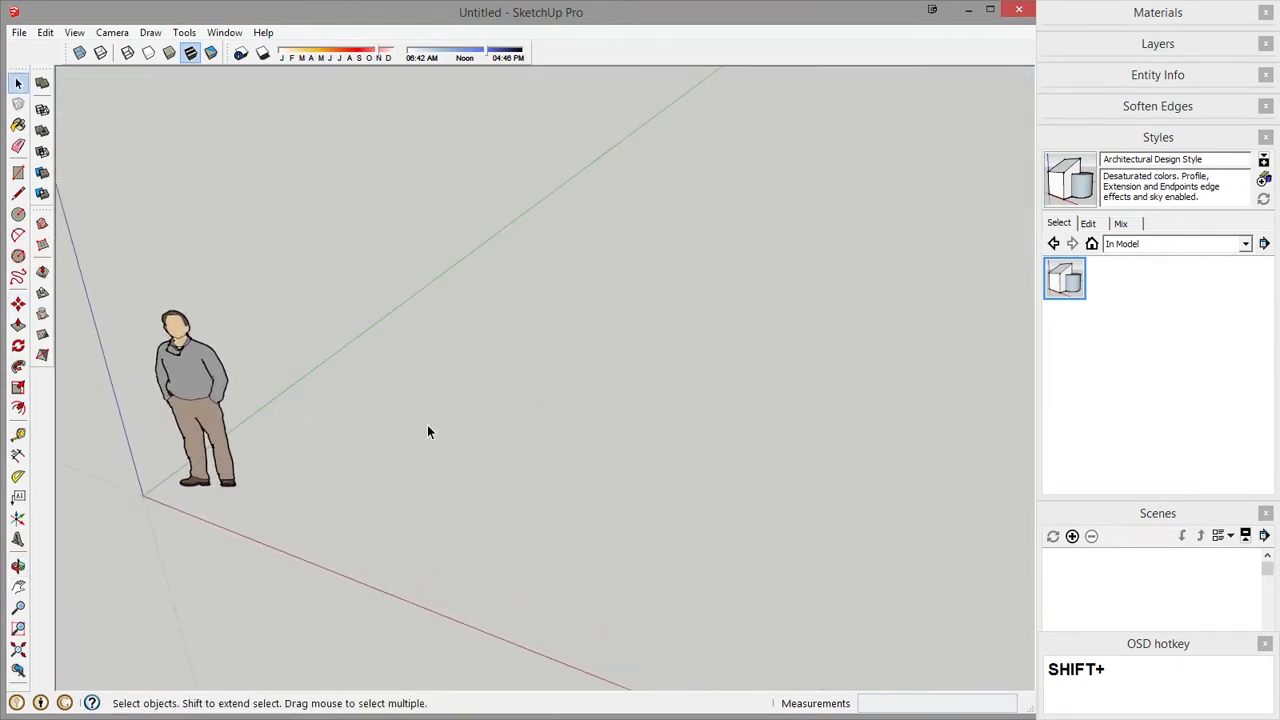
pyautogui.press('r')
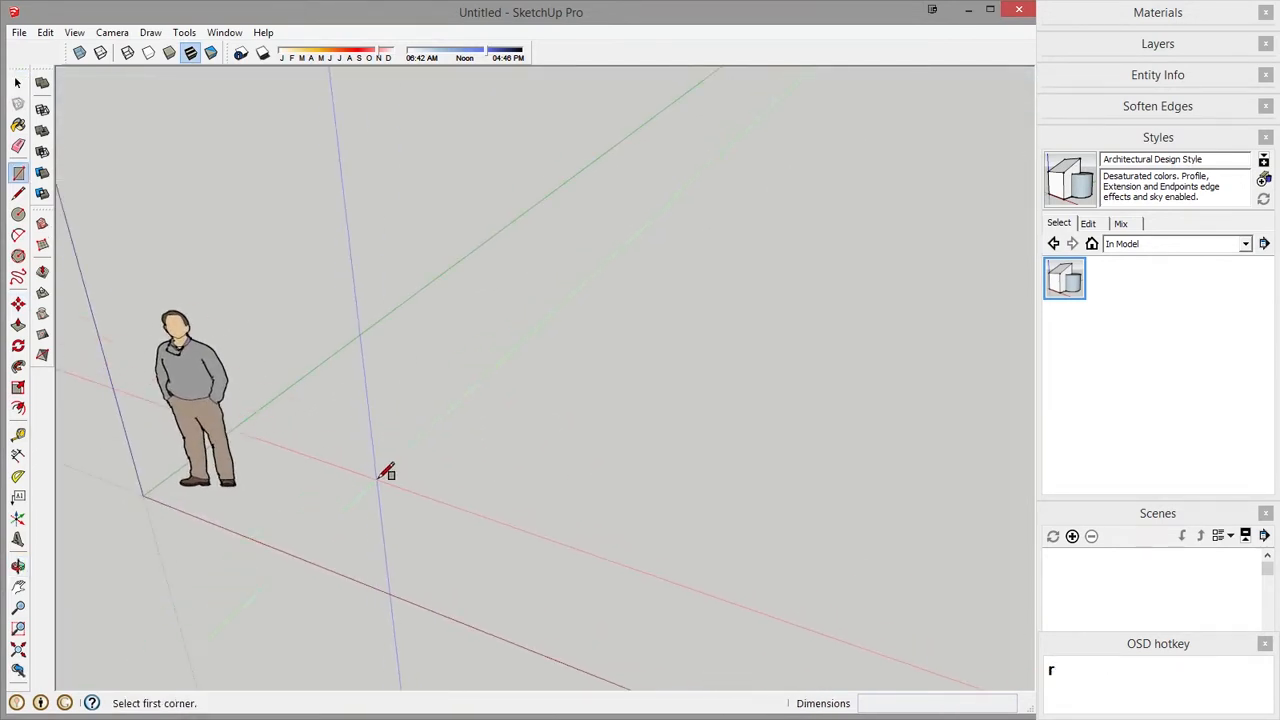
pyautogui.click(380, 481)
pyautogui.click(728, 443)
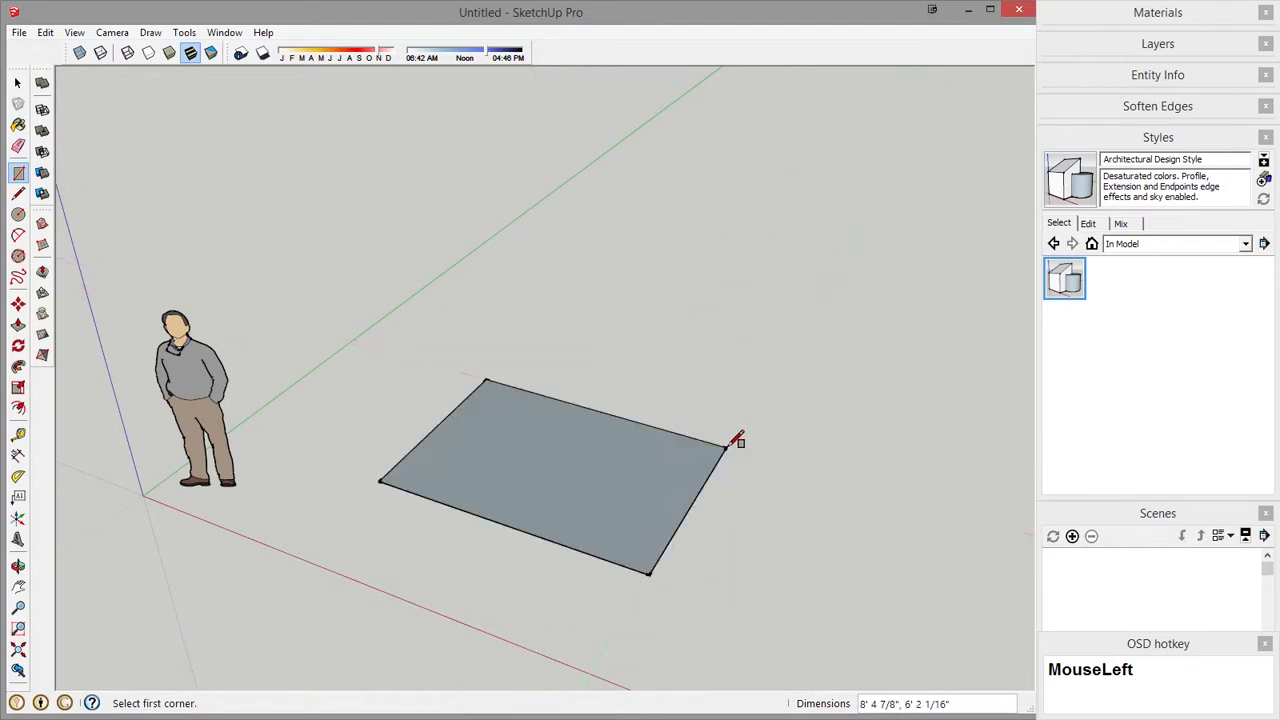
# Make the rectangle's face and edges a component named demo, replacing the selection with the component.
pyautogui.doubleClick(594, 470)
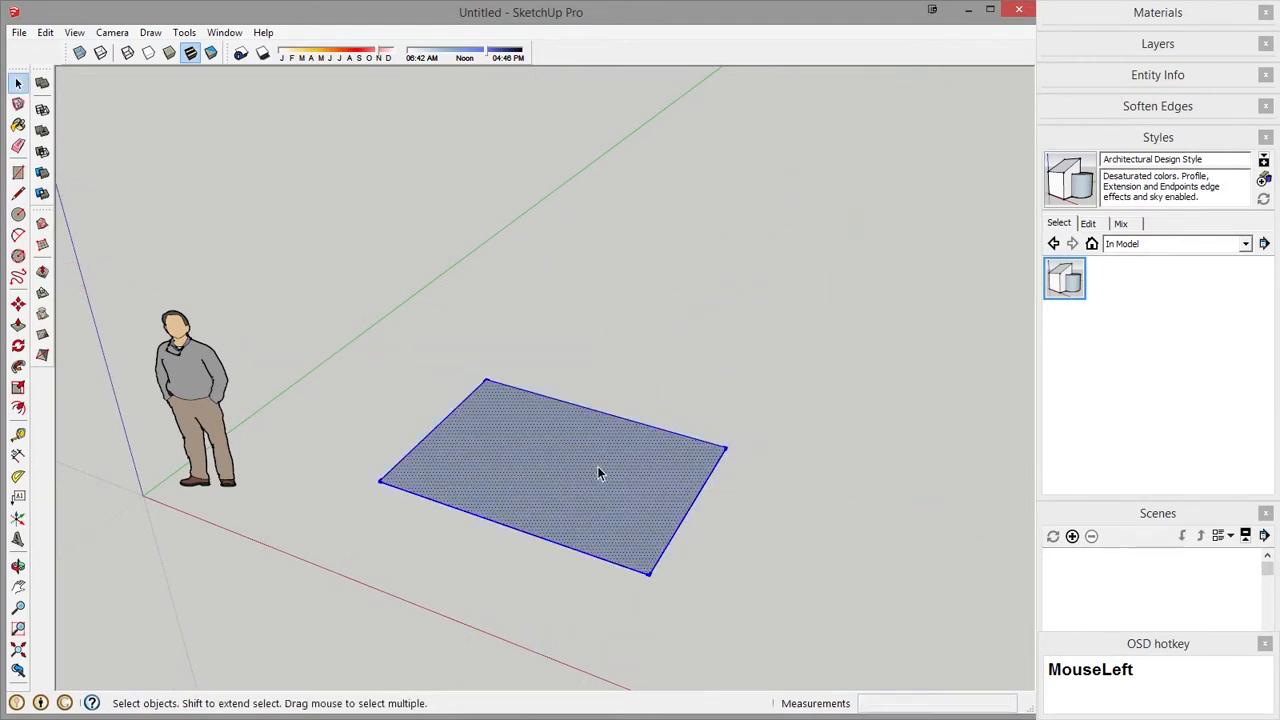
pyautogui.press('g')
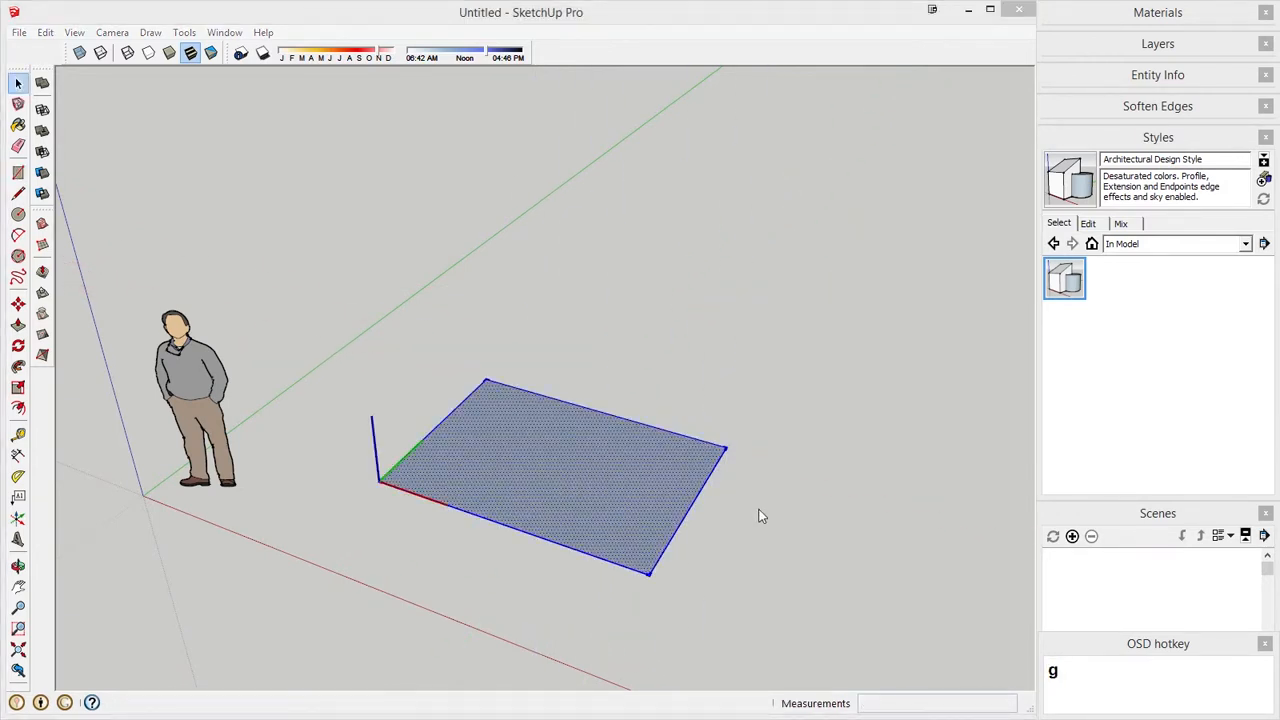
pyautogui.moveTo(429, 383); pyautogui.dragTo(778, 146)
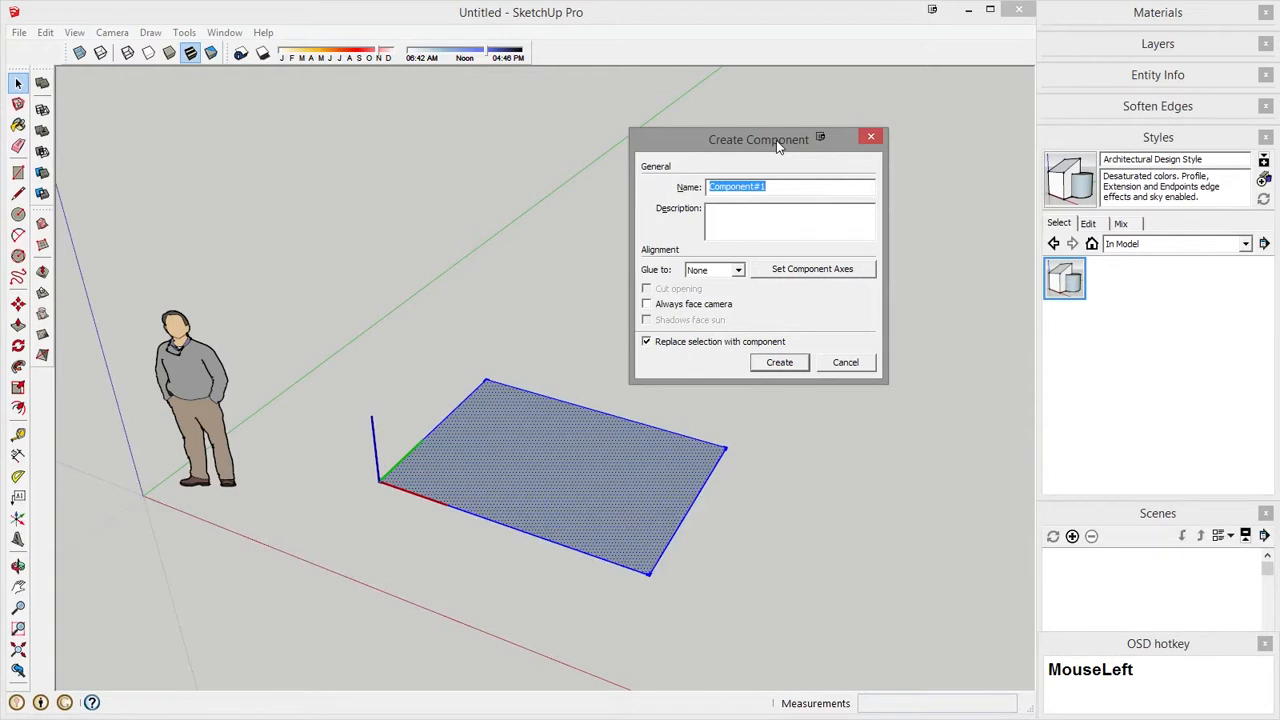
pyautogui.write('demo')
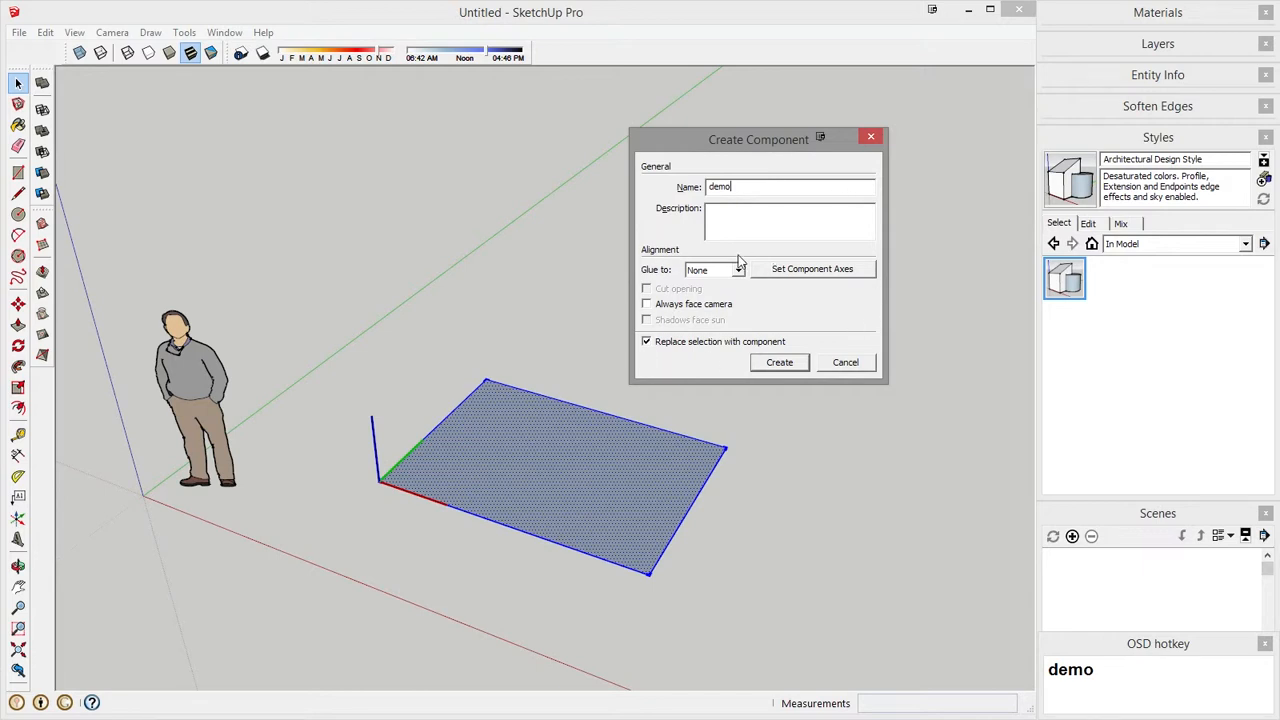
pyautogui.click(777, 366)
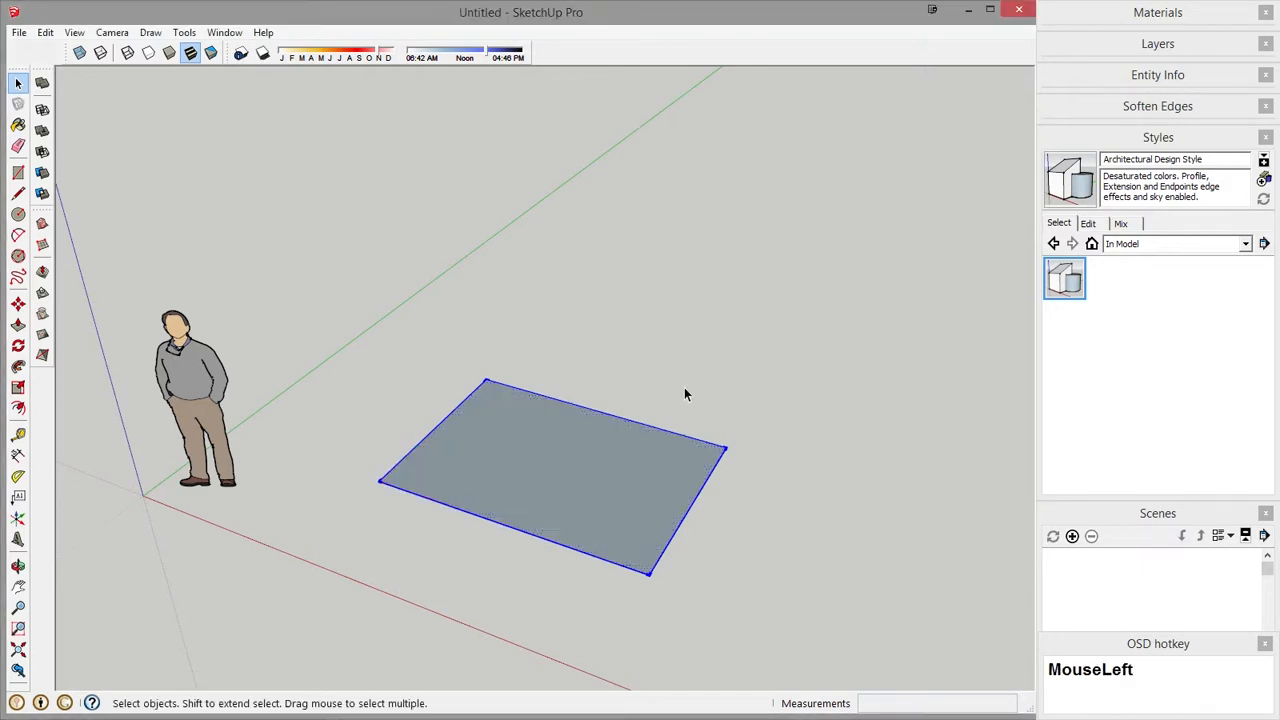
# Inside the demo component, pull the rectangle's face up into a box taller than the scale figure.
pyautogui.scroll(-2, 660, 434)
pyautogui.doubleClick(592, 497)
pyautogui.press('p')
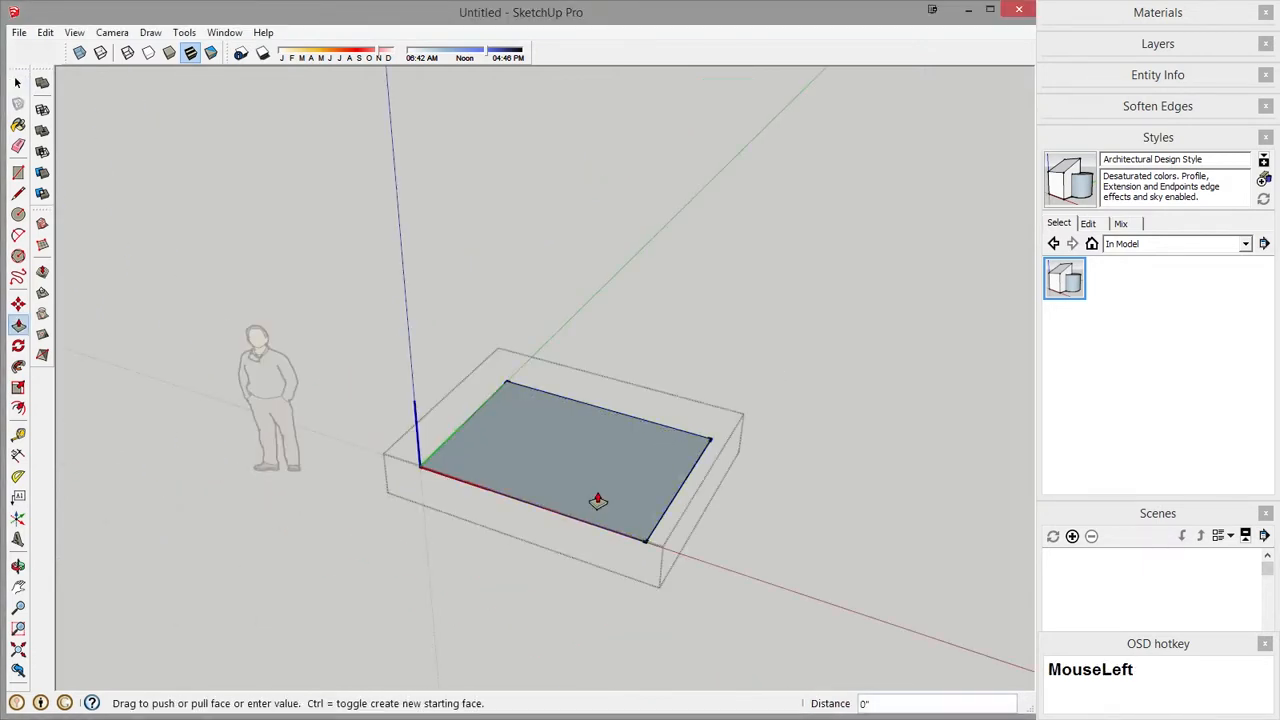
pyautogui.moveTo(600, 502); pyautogui.dragTo(651, 297)
pyautogui.moveTo(651, 297); pyautogui.dragTo(357, 537, button='middle')
pyautogui.scroll(-1, 357, 537)
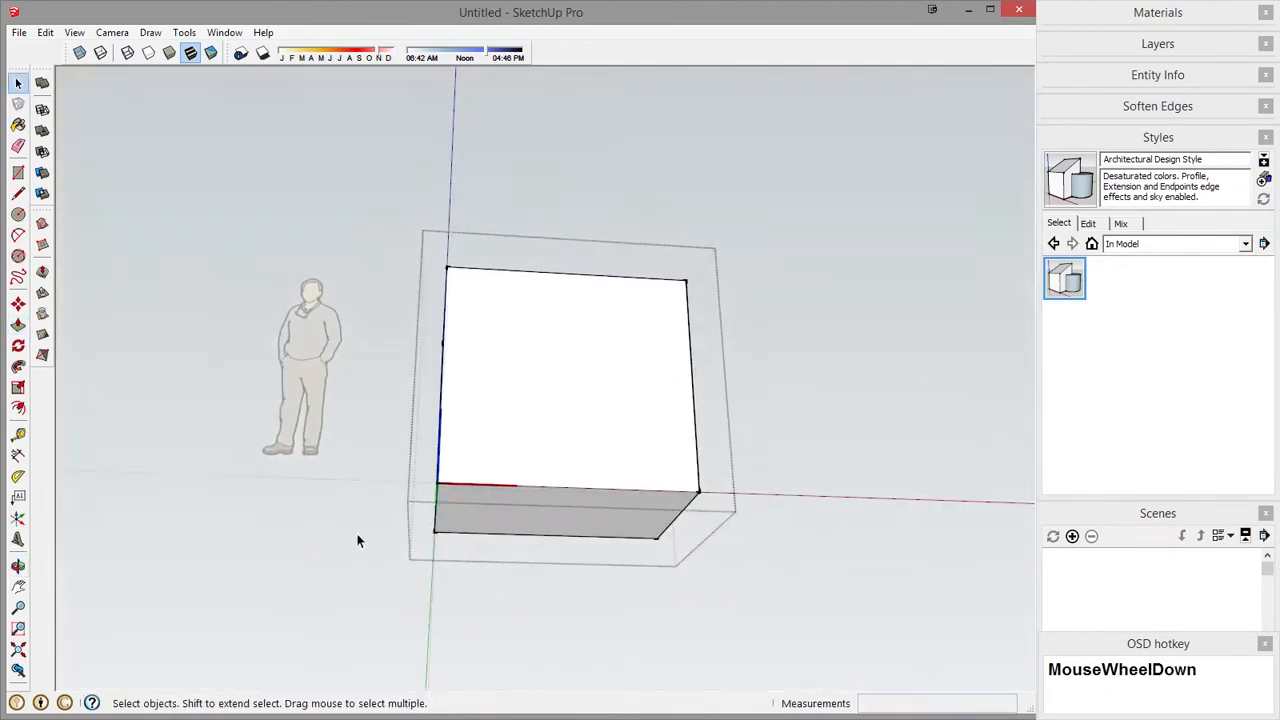
# Push the component box's top face down to roughly a third of its height.
pyautogui.scroll(3, 426, 495)
pyautogui.moveTo(426, 495); pyautogui.dragTo(571, 480, button='middle')
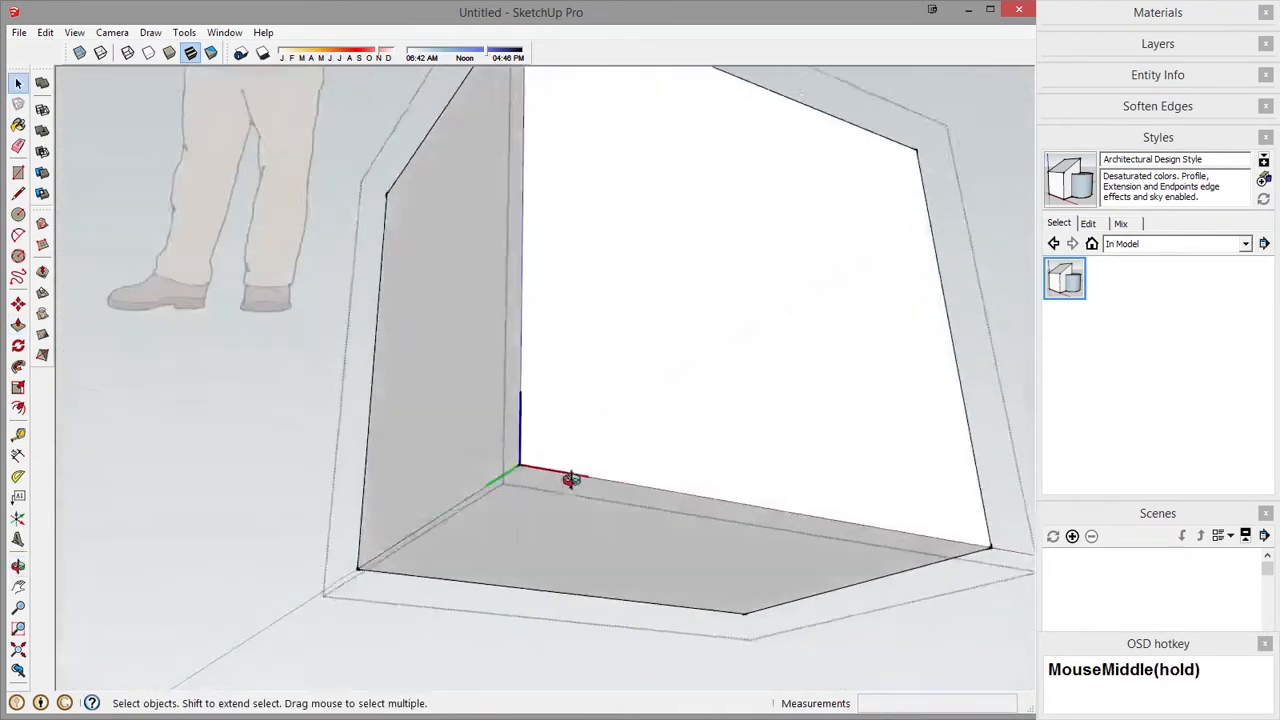
pyautogui.scroll(-2, 828, 337)
pyautogui.moveTo(828, 337); pyautogui.dragTo(652, 315, button='middle')
pyautogui.scroll(-2, 746, 358)
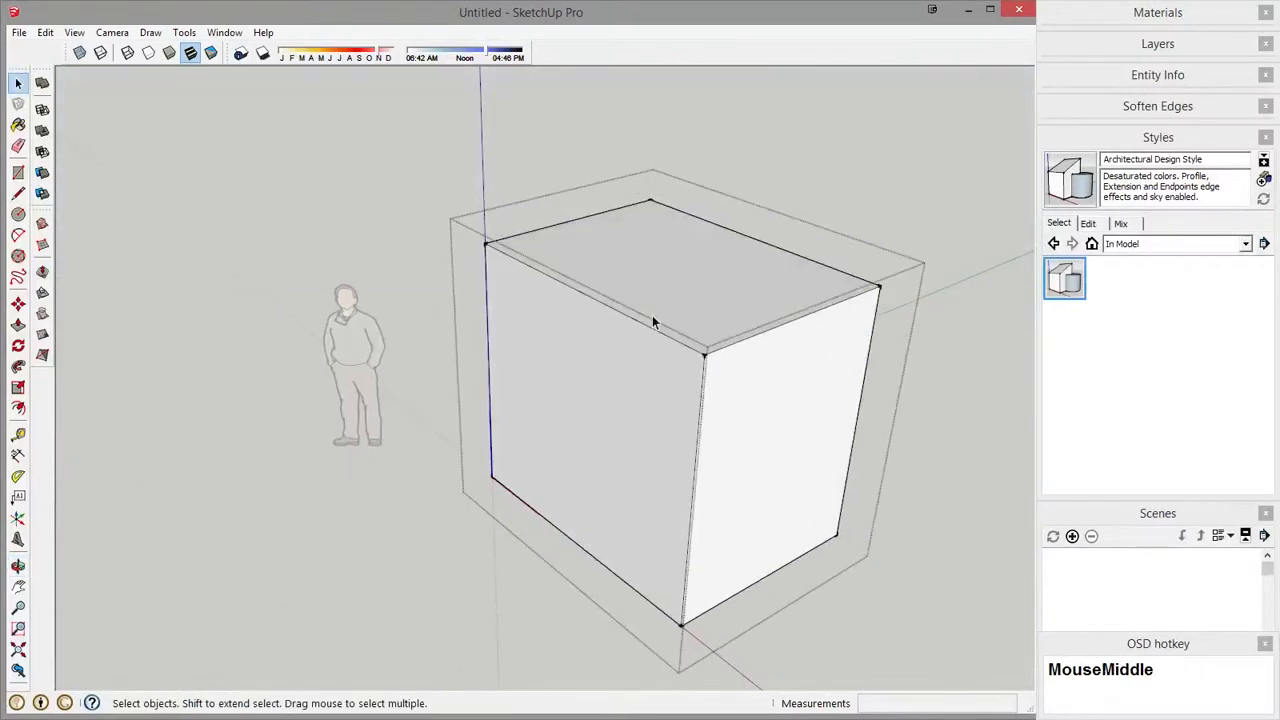
pyautogui.click(695, 278)
pyautogui.press('p')
pyautogui.moveTo(695, 284); pyautogui.dragTo(638, 458)
pyautogui.press('space')
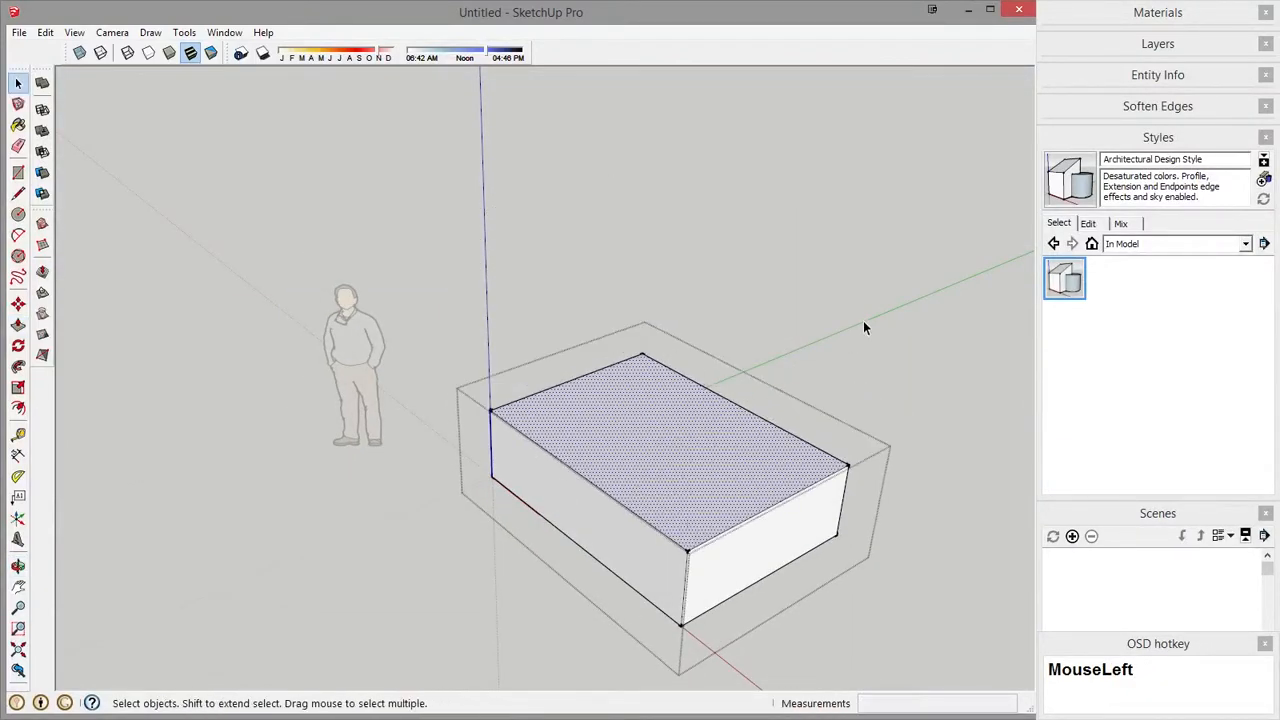
# Copy the demo component box about 13' 7" along the red axis, away from the scale figure.
pyautogui.moveTo(863, 320); pyautogui.dragTo(586, 563, button='middle')
pyautogui.press('m')
pyautogui.press('ctrl')
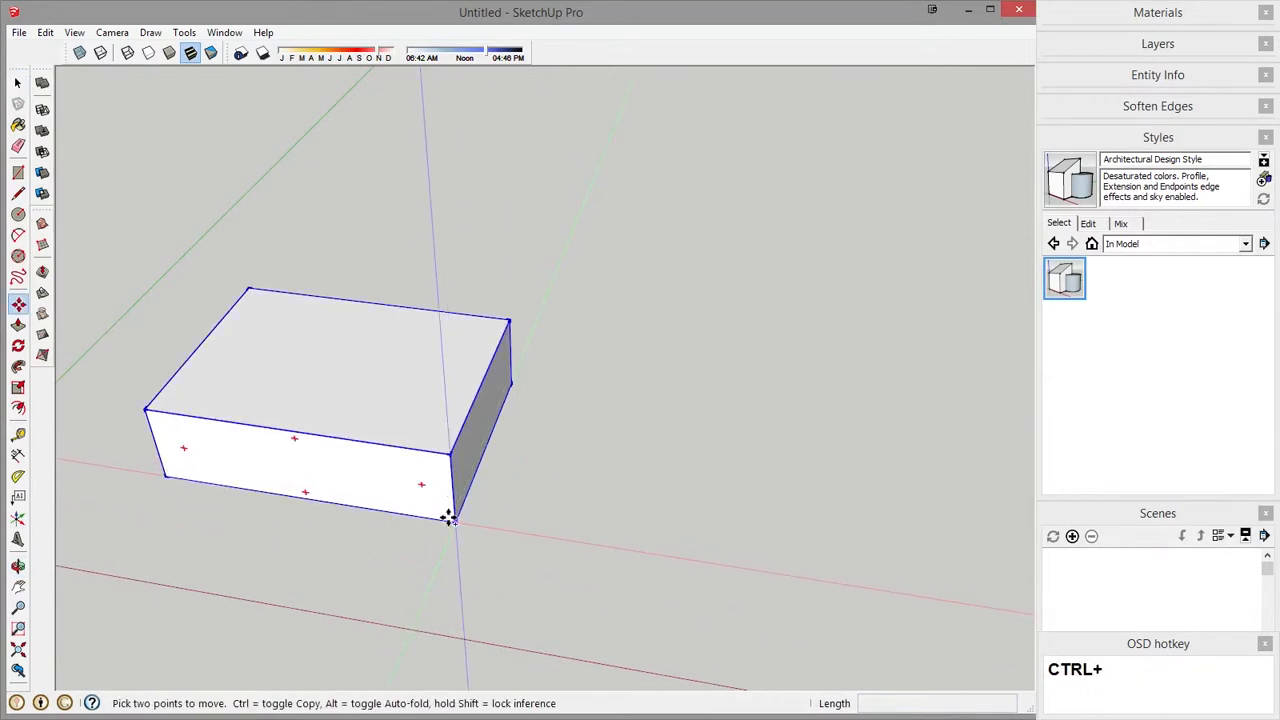
pyautogui.click(455, 510)
pyautogui.scroll(-3, 555, 507)
pyautogui.click(747, 543)
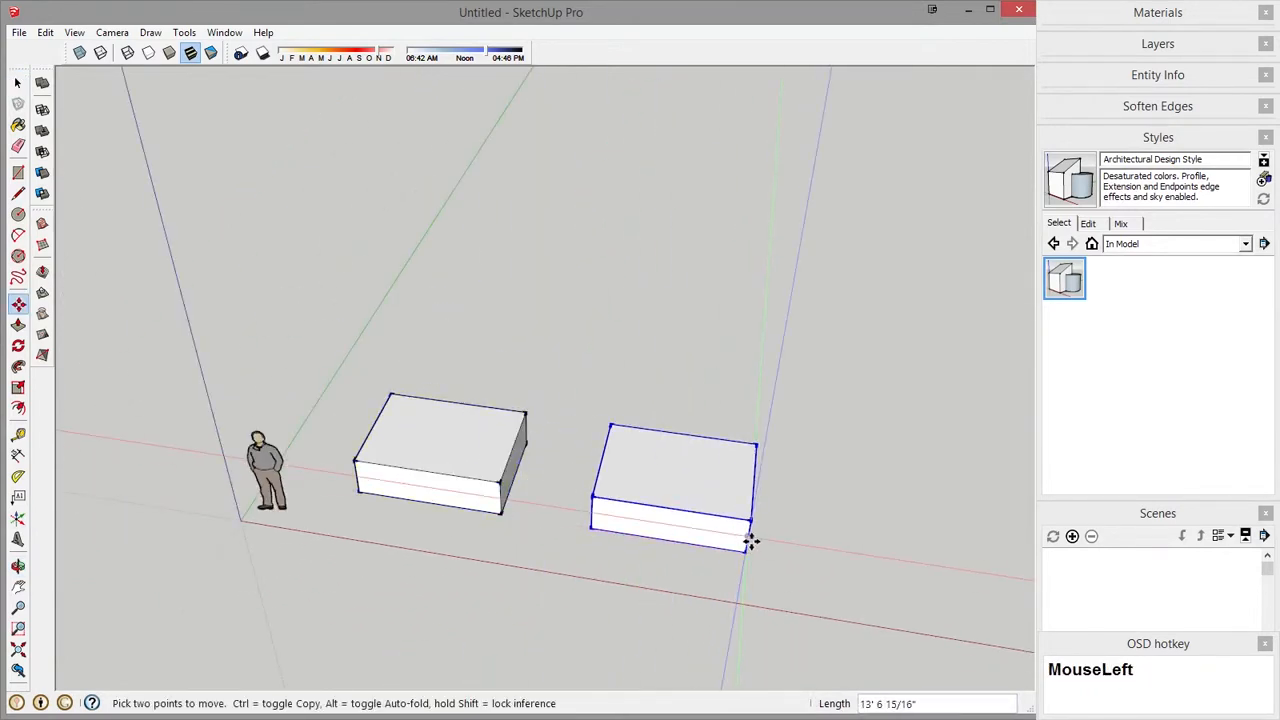
# Add two more copies of the box along the red axis, the first about 11' 6" away, forming a row of four.
pyautogui.keyDown('shift'); pyautogui.moveTo(749, 540); pyautogui.dragTo(586, 420, button='middle'); pyautogui.keyUp('shift')
pyautogui.press('ctrl')
pyautogui.click(587, 420)
pyautogui.click(810, 447)
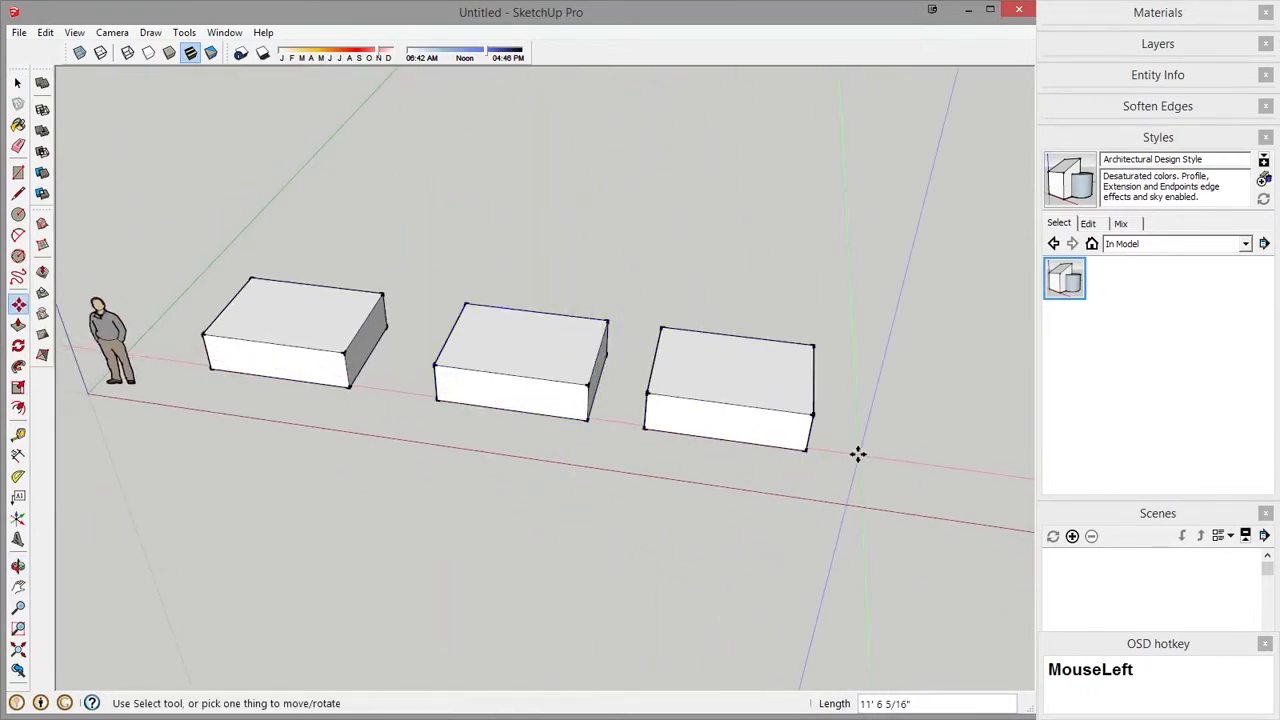
pyautogui.keyDown('shift'); pyautogui.moveTo(866, 450); pyautogui.dragTo(614, 392, button='middle'); pyautogui.keyUp('shift')
pyautogui.press('ctrl')
pyautogui.click(554, 389)
pyautogui.click(811, 420)
pyautogui.scroll(-2, 334, 464)
# Inside the component box farthest from the scale figure, pull the top face up to make the boxes taller.
pyautogui.moveTo(880, 446); pyautogui.dragTo(386, 366, button='middle')
pyautogui.press('space')
pyautogui.click(346, 354)
pyautogui.press('p')
pyautogui.scroll(2, 346, 352)
pyautogui.click(346, 358)
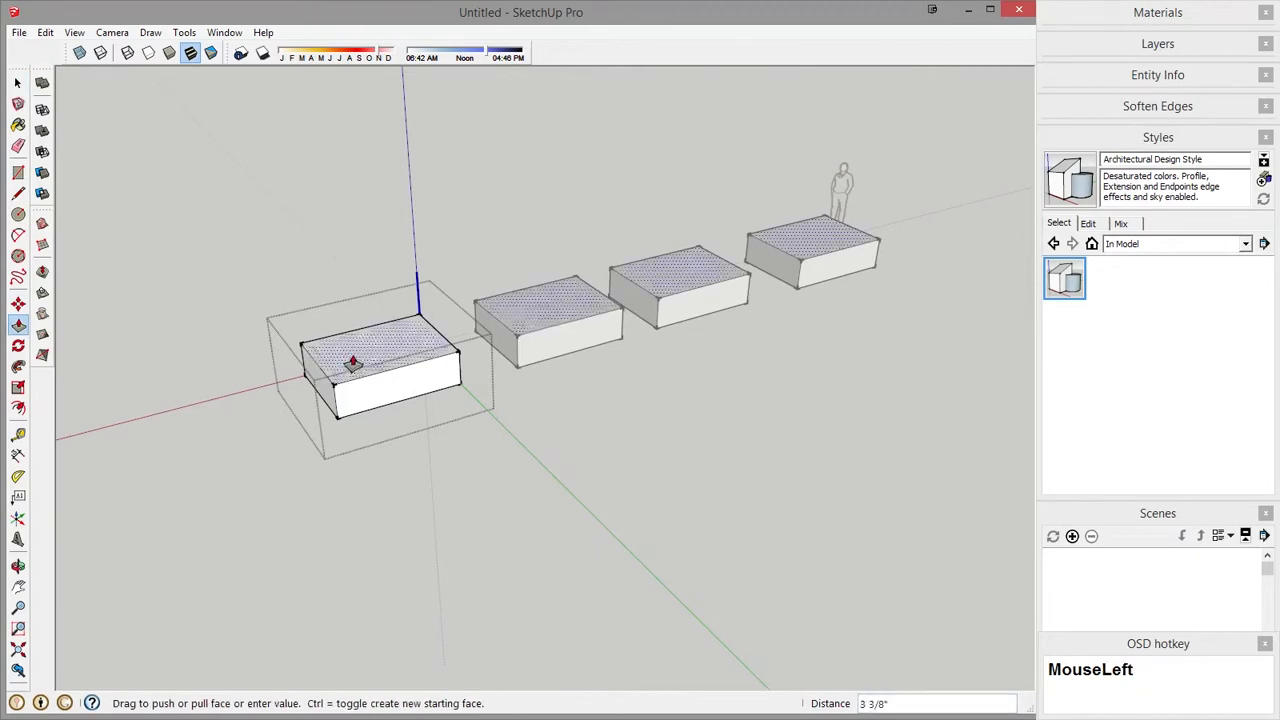
pyautogui.click(366, 234)
# Pull the component's end face outward about 14' along the green axis to lengthen the boxes.
pyautogui.moveTo(366, 234); pyautogui.dragTo(580, 354, button='middle')
pyautogui.click(495, 376)
pyautogui.click(629, 477)
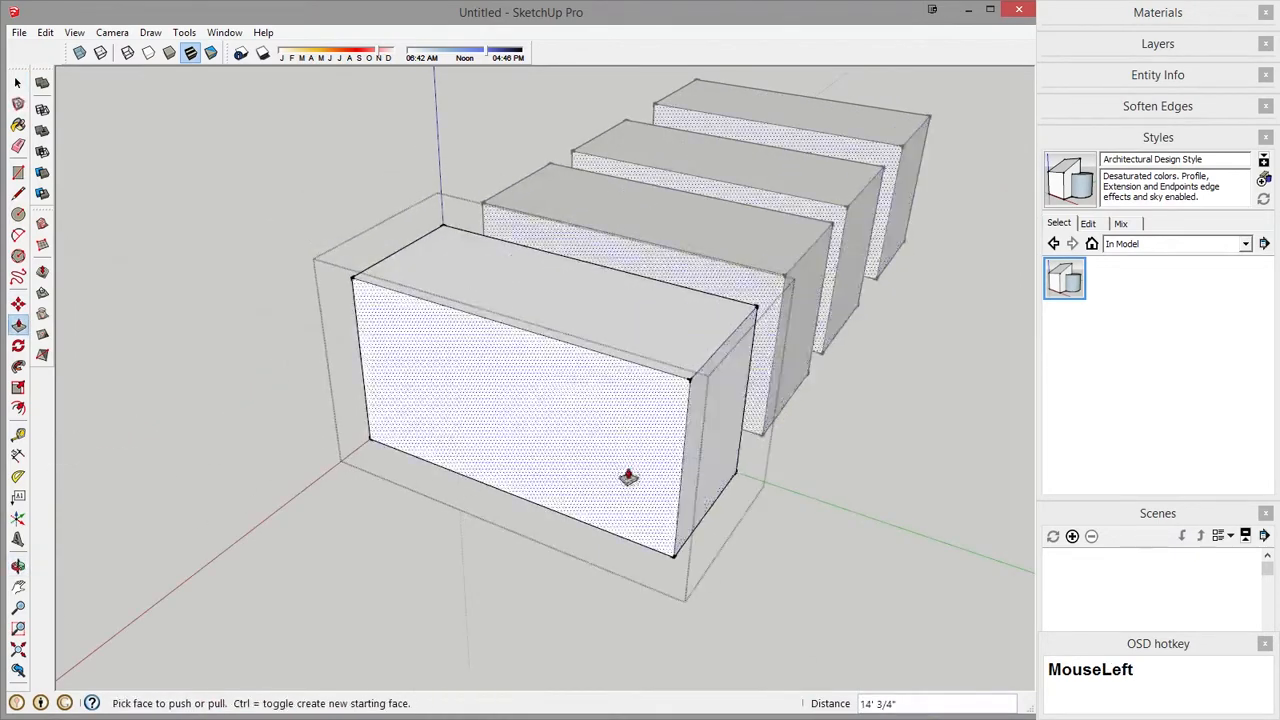
# Push the component's long side faces inward along the red axis to make the boxes narrow slabs.
pyautogui.moveTo(370, 480); pyautogui.dragTo(937, 489, button='middle')
pyautogui.click(814, 376)
pyautogui.click(822, 393)
pyautogui.moveTo(822, 393); pyautogui.dragTo(383, 374, button='middle')
pyautogui.click(788, 476)
pyautogui.click(694, 471)
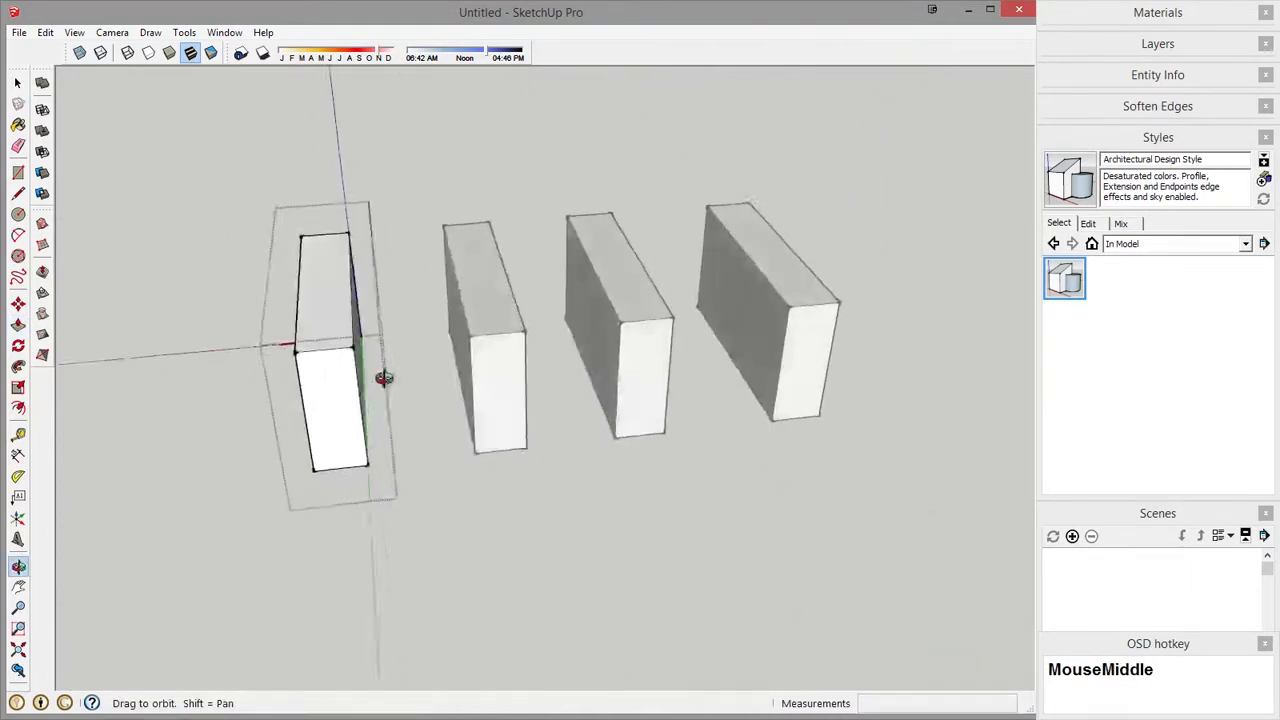
# Pull the component's long side face outward along the red axis to widen the boxes.
pyautogui.scroll(2, 720, 360)
pyautogui.moveTo(720, 360); pyautogui.dragTo(651, 380, button='middle')
pyautogui.scroll(-2, 631, 390)
pyautogui.press('space')
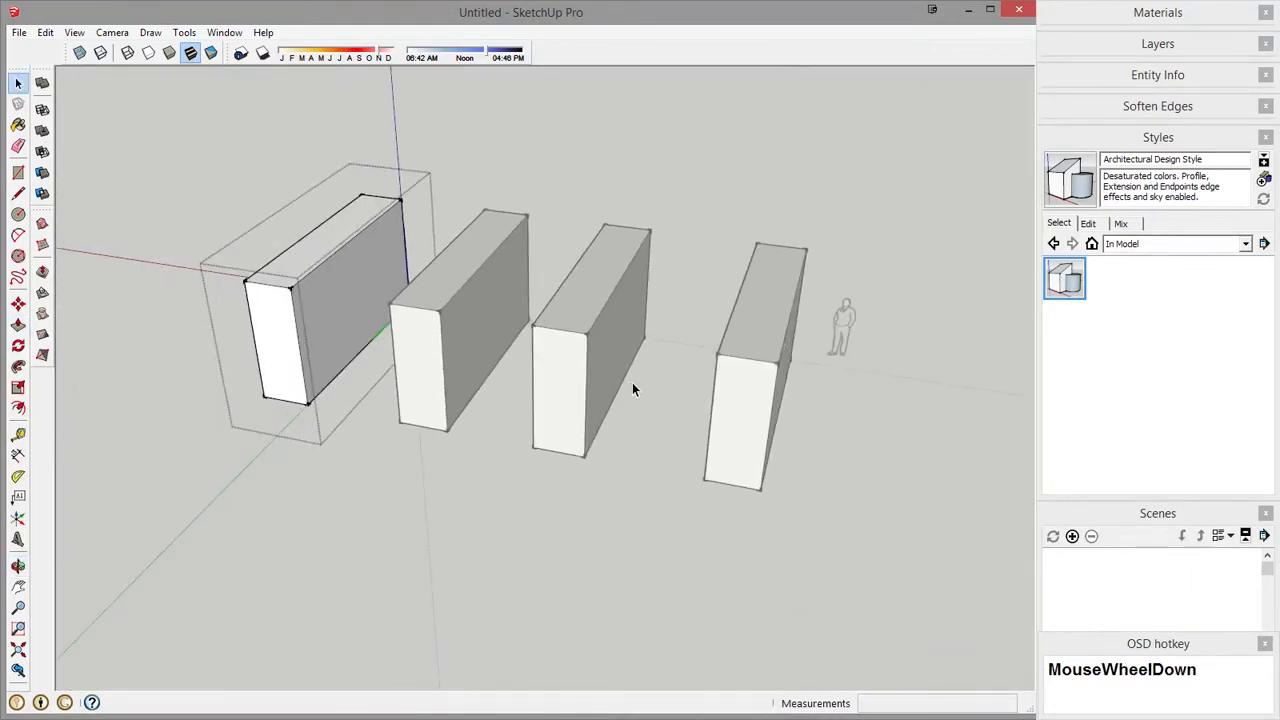
pyautogui.moveTo(210, 340); pyautogui.dragTo(870, 320, button='middle')
pyautogui.scroll(-1, 618, 479)
pyautogui.moveTo(618, 479); pyautogui.dragTo(115, 429, button='middle')
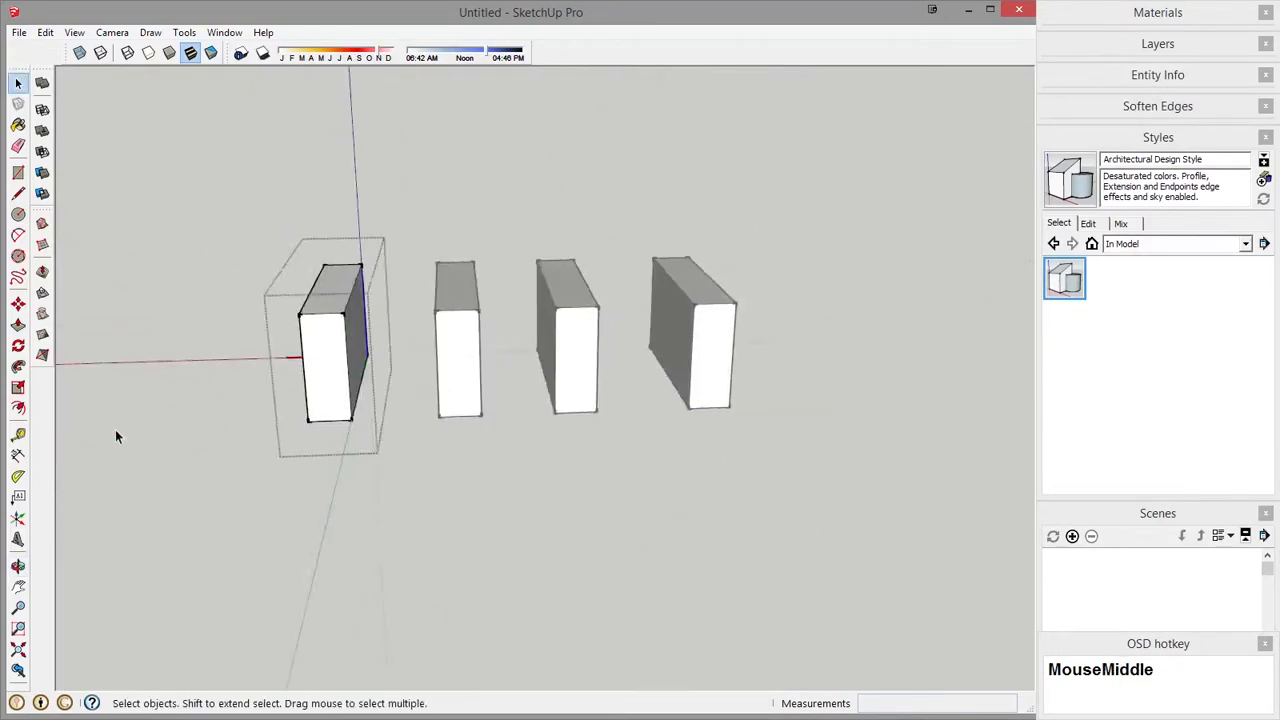
pyautogui.scroll(2, 310, 340)
pyautogui.click(319, 342)
pyautogui.press('p')
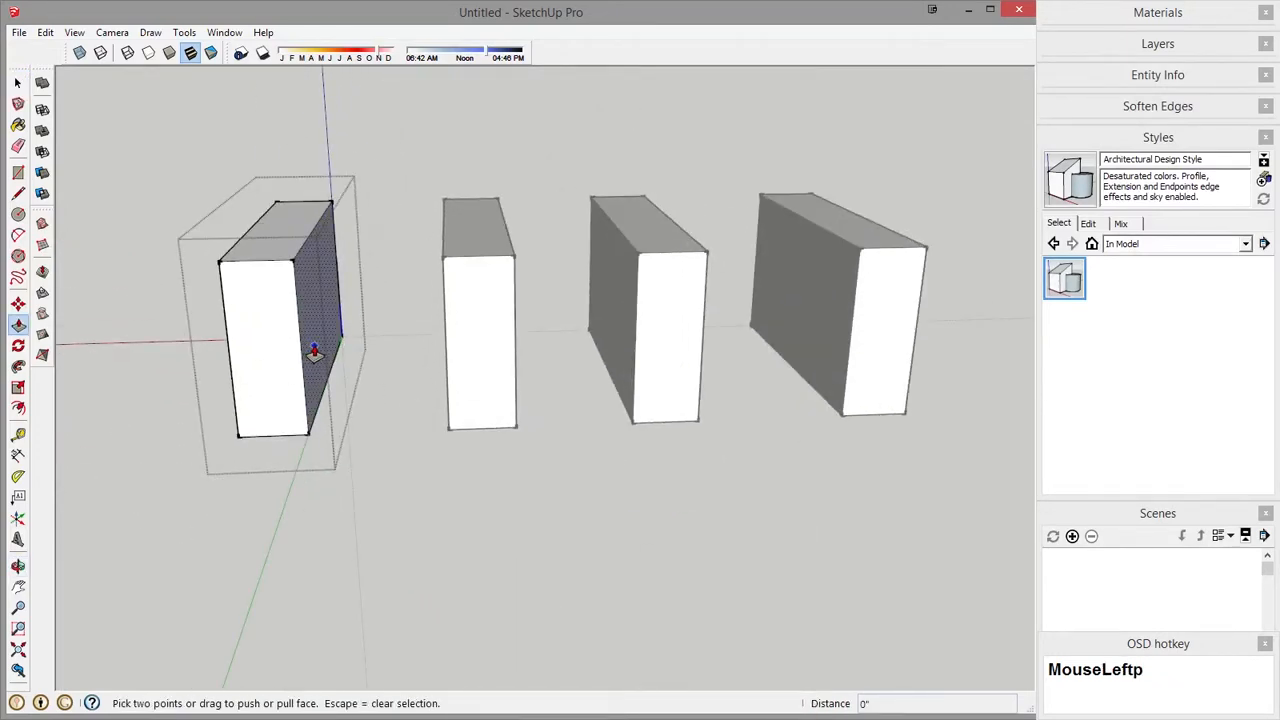
pyautogui.moveTo(319, 348); pyautogui.dragTo(354, 437)
pyautogui.moveTo(354, 437); pyautogui.dragTo(744, 477, button='middle')
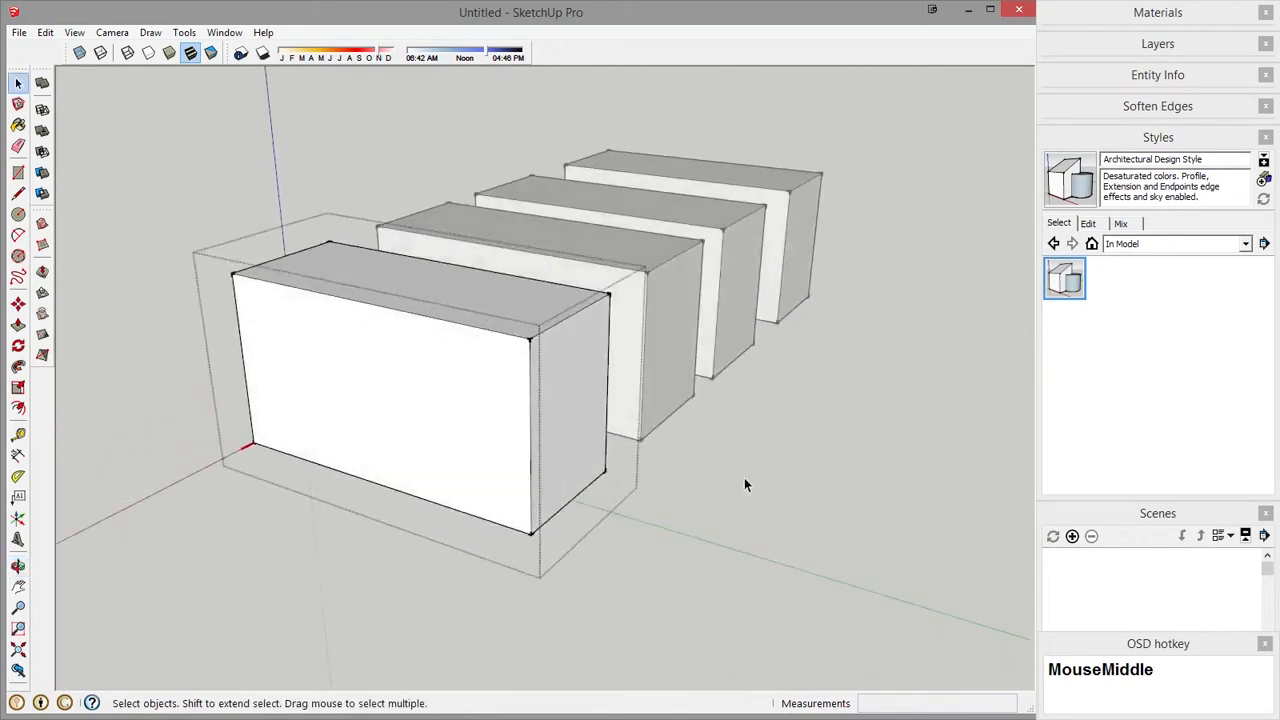
# Inside the component box nearest the scale figure, draw a window-sized rectangle in the middle of the outer long face.
pyautogui.scroll(-2, 646, 468)
pyautogui.moveTo(646, 468); pyautogui.dragTo(394, 382, button='middle')
pyautogui.click(614, 374)
pyautogui.click(394, 382)
pyautogui.scroll(3, 289, 400)
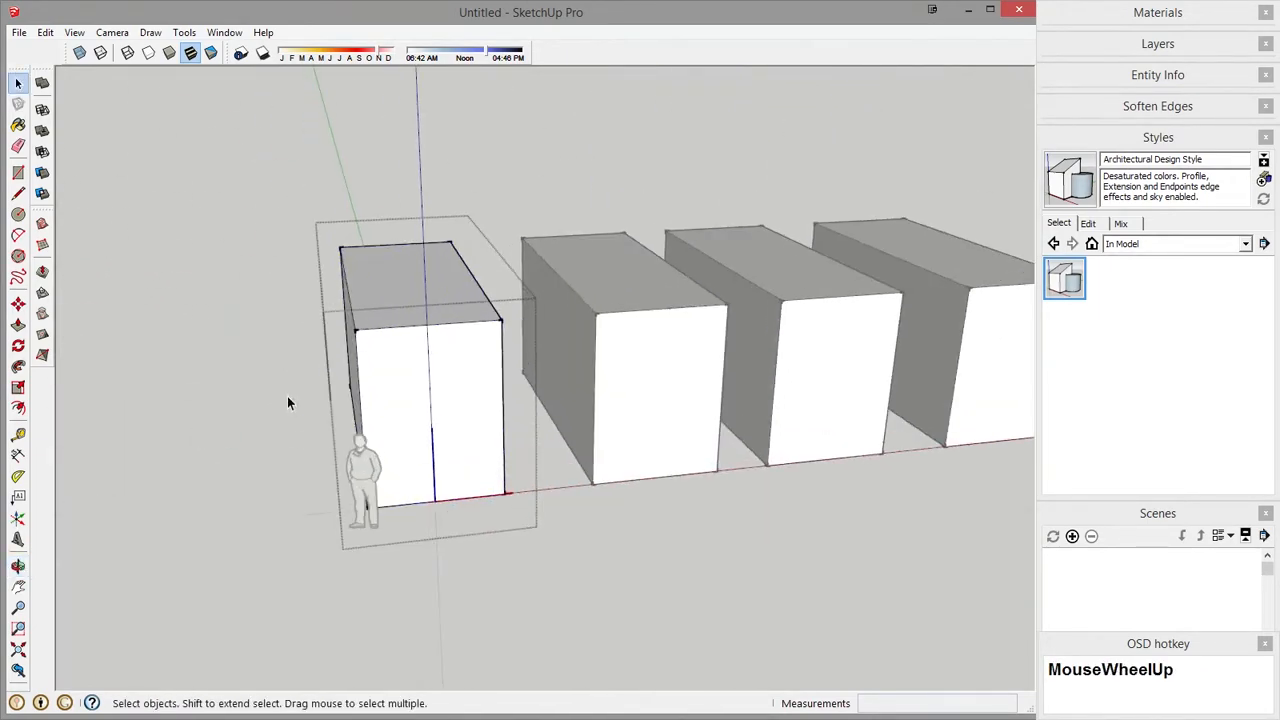
pyautogui.moveTo(289, 400); pyautogui.dragTo(512, 428, button='middle')
pyautogui.press('r')
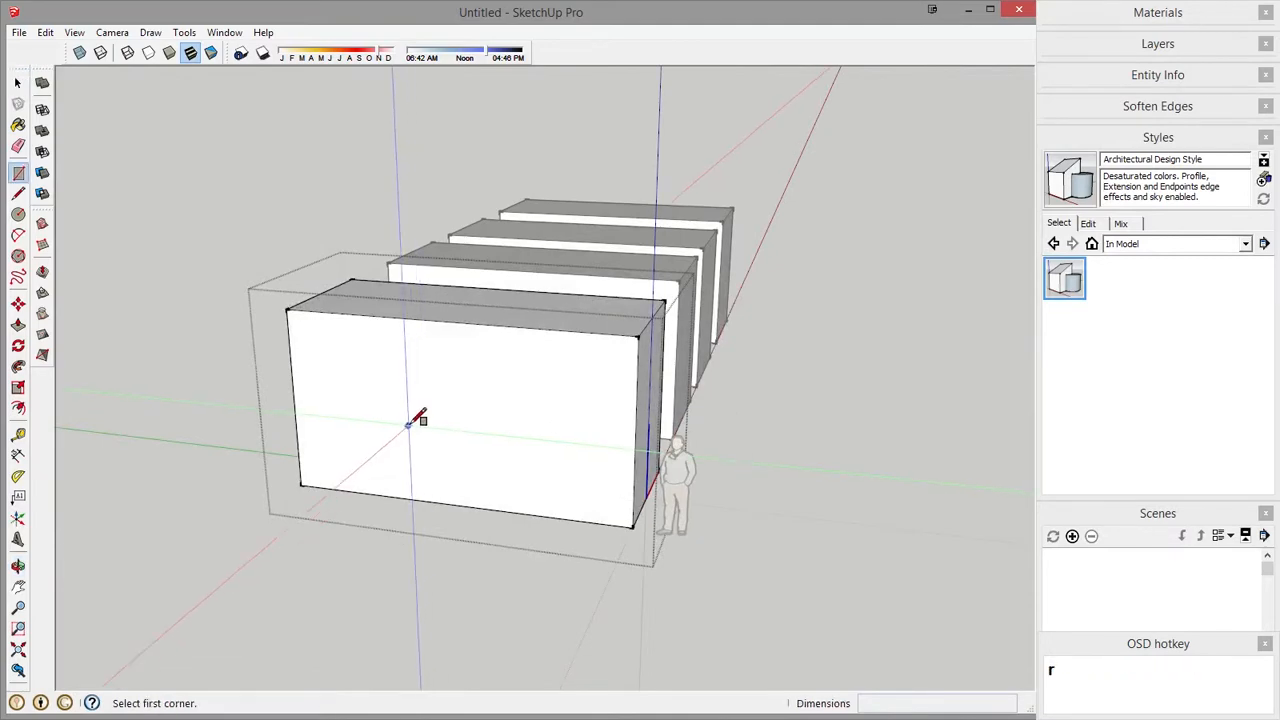
pyautogui.click(397, 374)
pyautogui.click(538, 457)
# Push the rectangle's face into the box to form a window-like recess in the component.
pyautogui.press('space')
pyautogui.click(506, 437)
pyautogui.middleClick(508, 420)
pyautogui.moveTo(508, 420); pyautogui.dragTo(398, 450, button='middle')
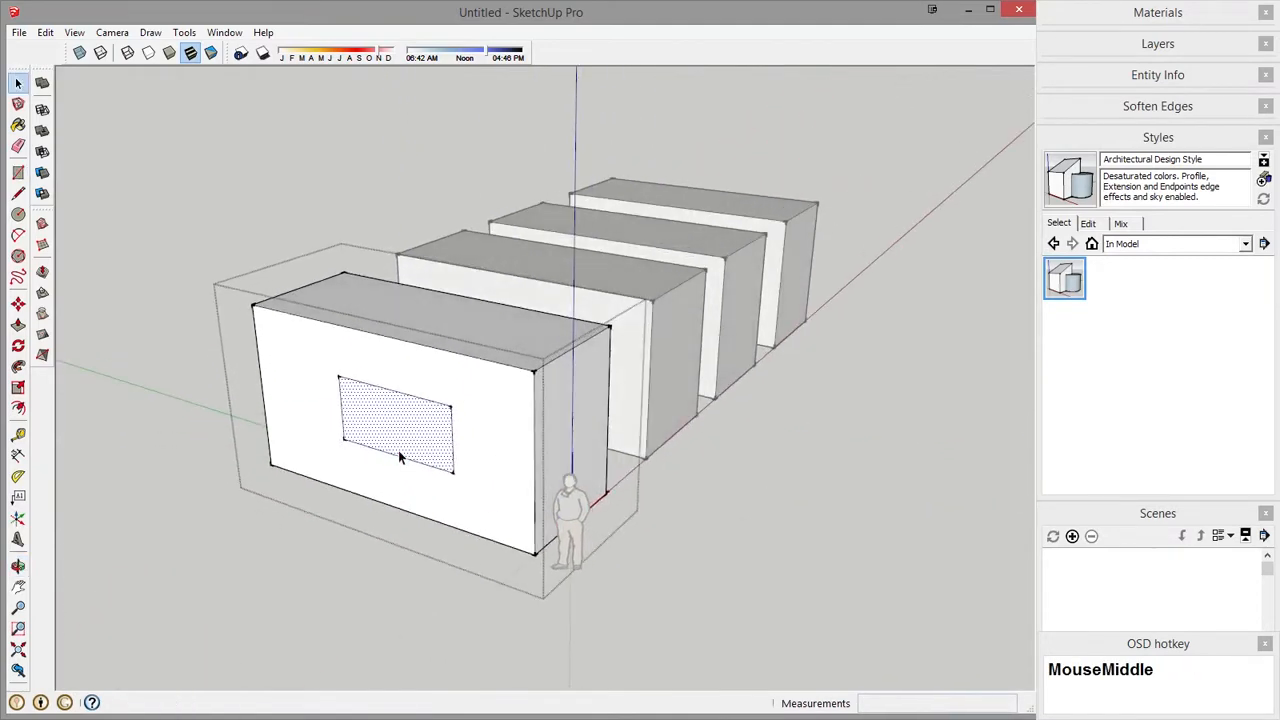
pyautogui.press('p')
pyautogui.moveTo(400, 450); pyautogui.dragTo(434, 437)
# Scale only the box nearest the scale figure upward to roughly twice its height, outside component editing.
pyautogui.moveTo(662, 428); pyautogui.dragTo(560, 372, button='middle')
pyautogui.click(500, 374)
pyautogui.press('s')
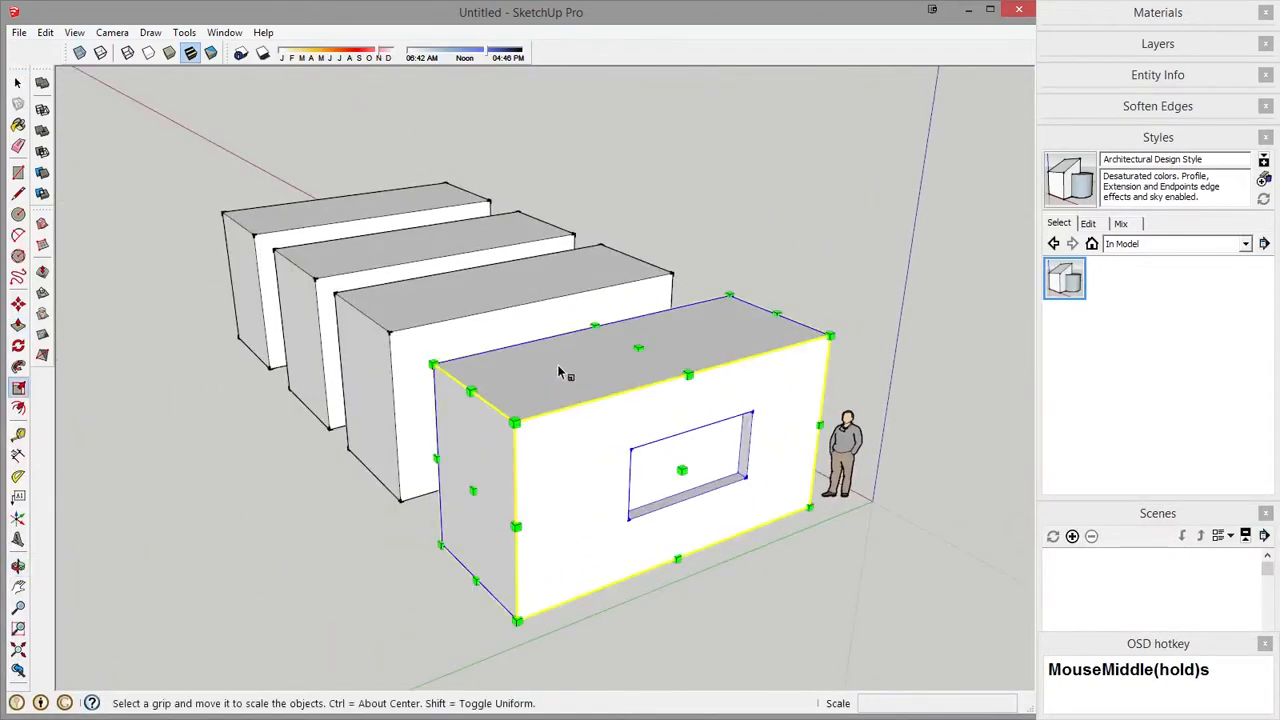
pyautogui.moveTo(638, 348); pyautogui.dragTo(640, 100)
pyautogui.moveTo(640, 100); pyautogui.dragTo(514, 466, button='middle')
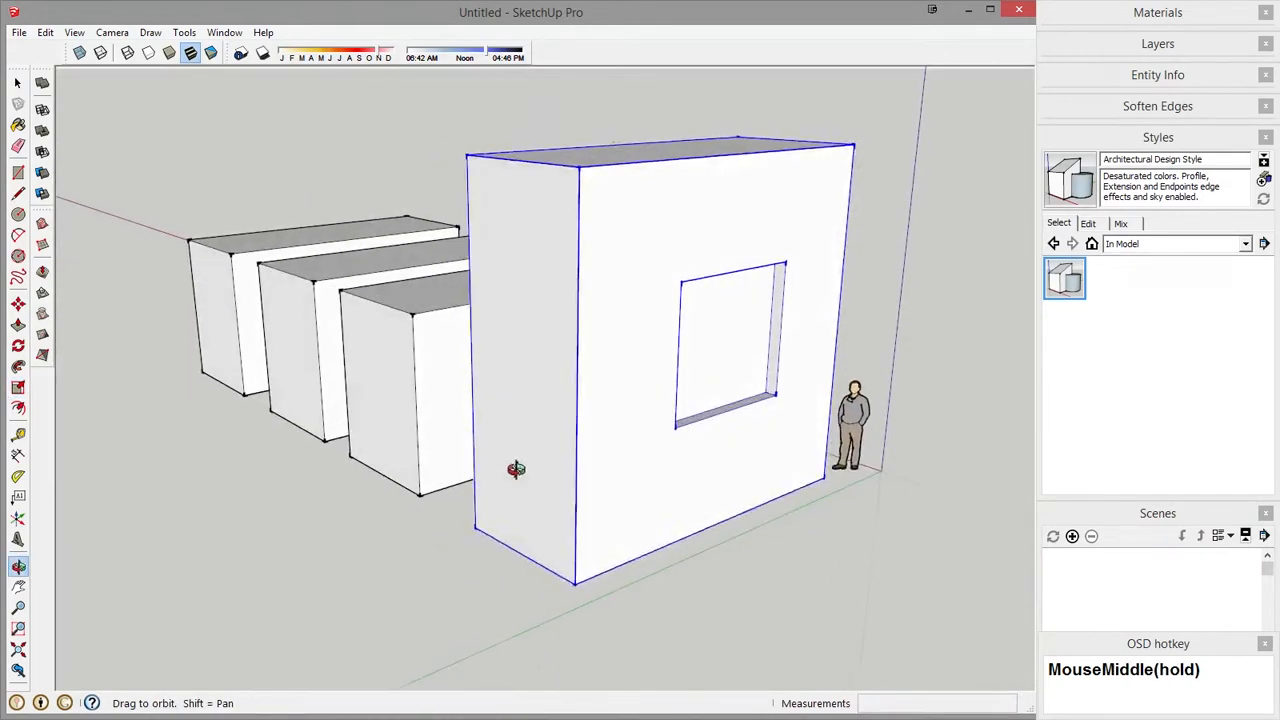
pyautogui.scroll(-3, 330, 558)
pyautogui.click(352, 553)
pyautogui.moveTo(352, 553); pyautogui.dragTo(735, 518, button='middle')
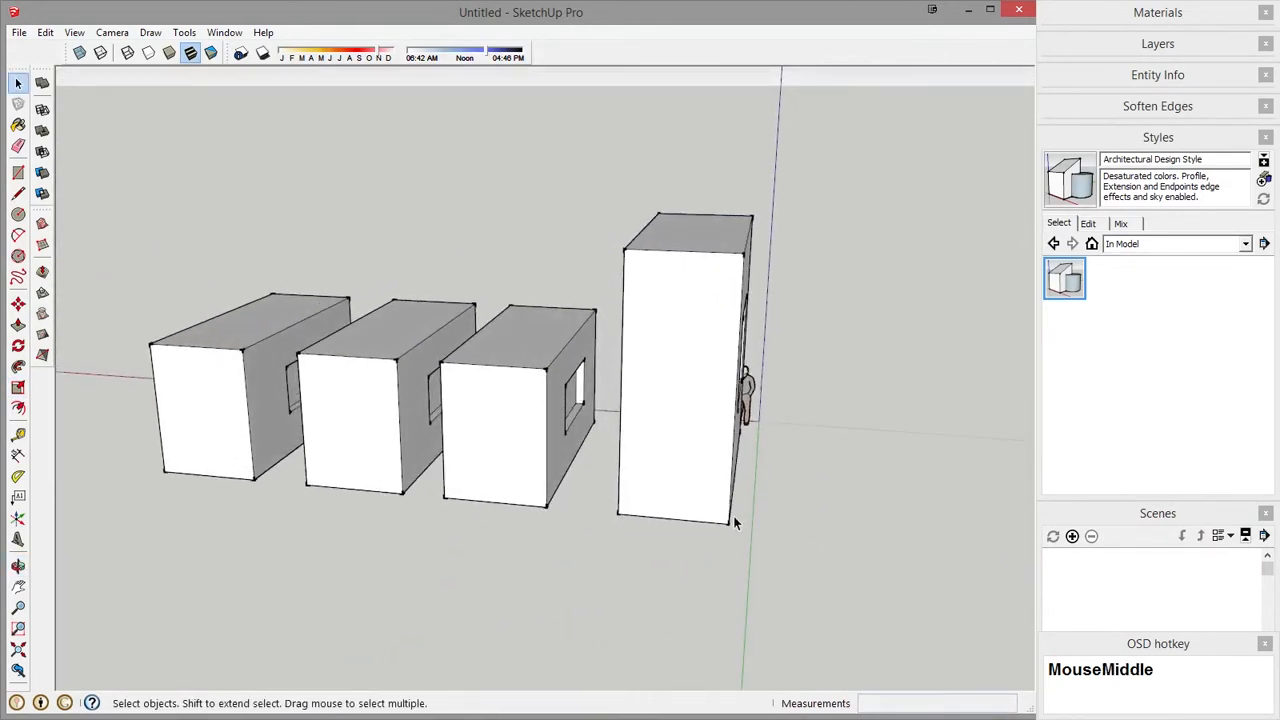
# Inside the scaled box component, draw a small rectangle near the upper corner of the long face, beside the window recess.
pyautogui.moveTo(655, 522); pyautogui.dragTo(600, 480, button='middle')
pyautogui.click(667, 405)
pyautogui.doubleClick(668, 408)
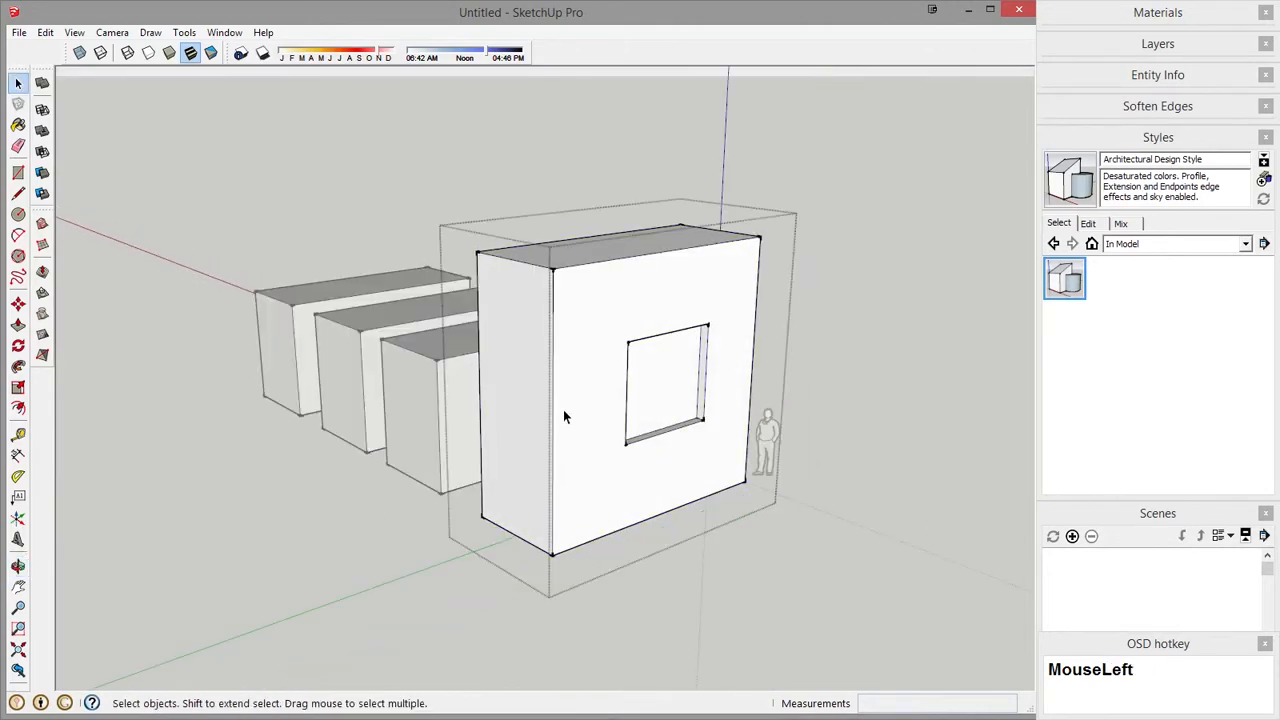
pyautogui.scroll(2, 548, 370)
pyautogui.press('r')
pyautogui.click(585, 273)
pyautogui.click(618, 297)
pyautogui.press('space')
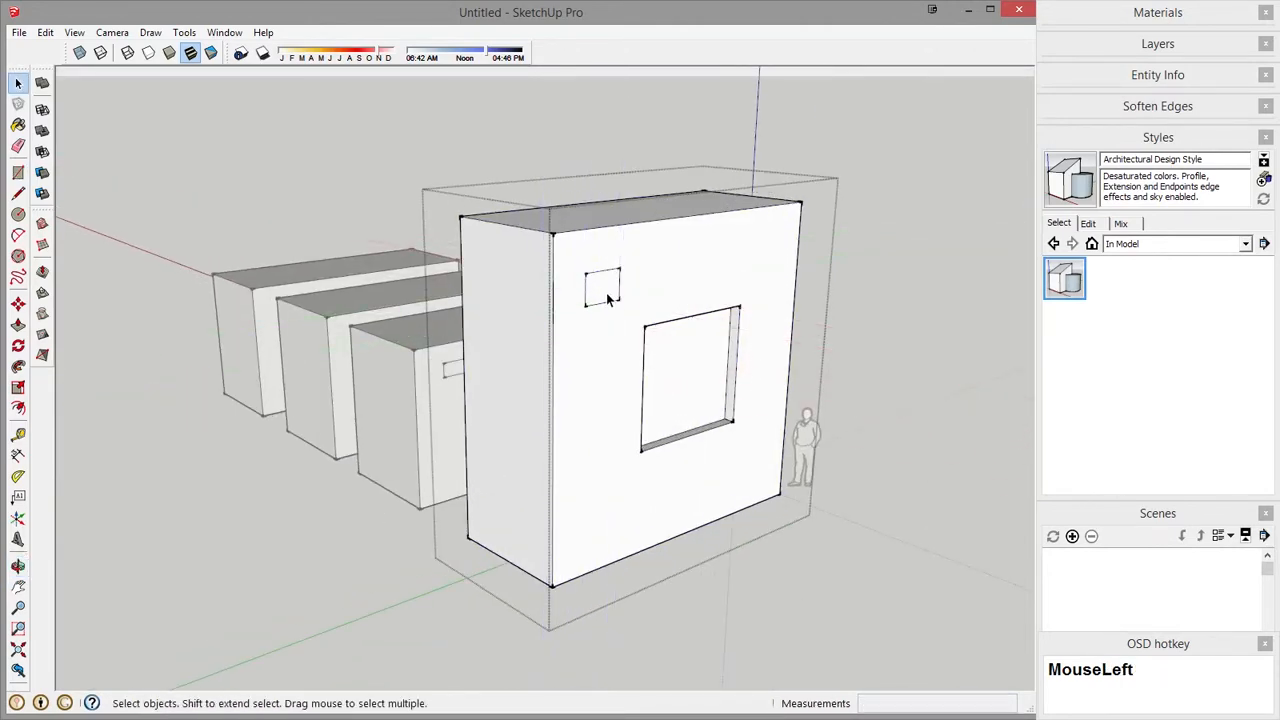
pyautogui.moveTo(606, 292); pyautogui.dragTo(511, 348, button='middle')
pyautogui.scroll(2, 477, 358)
pyautogui.scroll(-1, 497, 364)
pyautogui.scroll(-2, 497, 364)
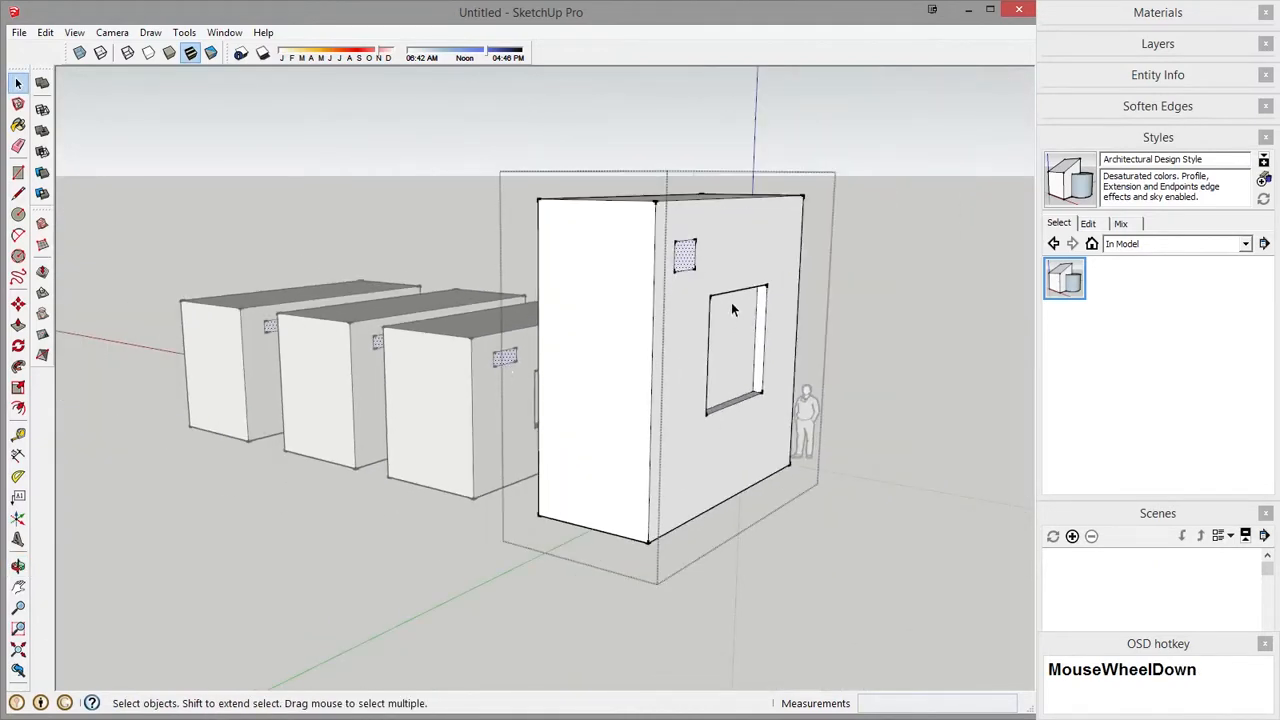
pyautogui.press('Escape')
pyautogui.scroll(-2, 738, 249)
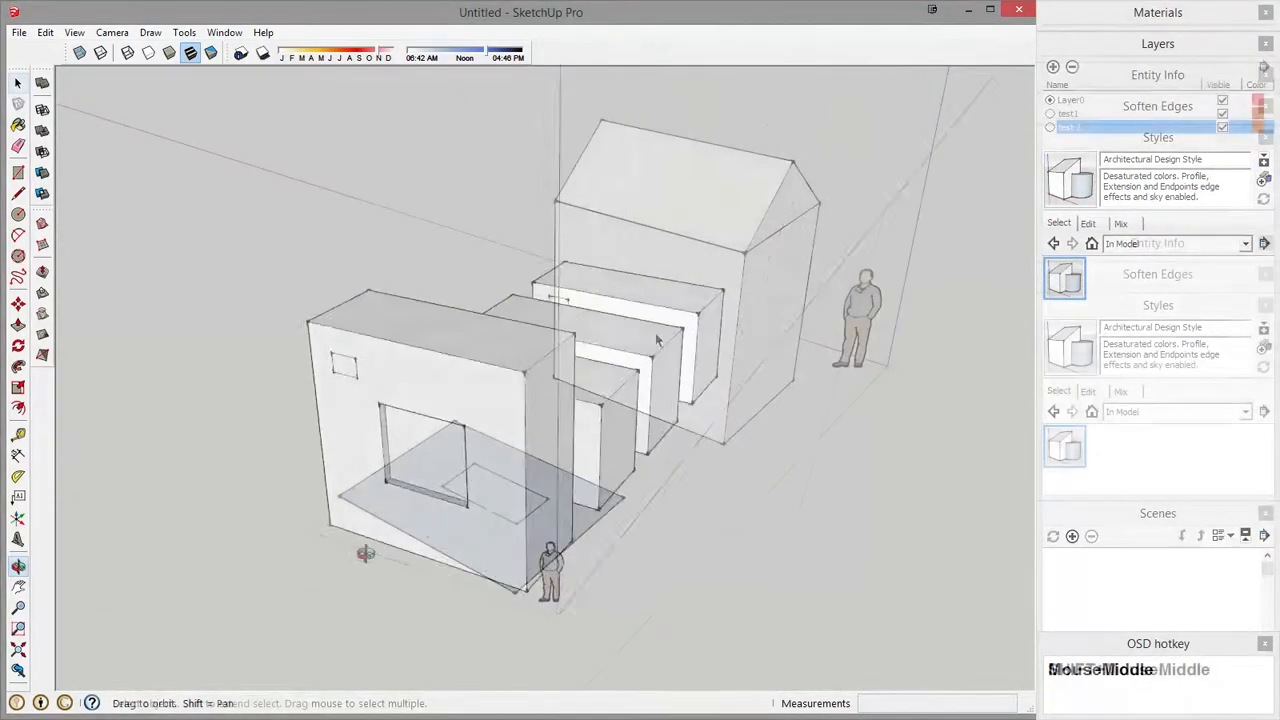
pyautogui.moveTo(663, 328); pyautogui.dragTo(643, 343, button='middle')
pyautogui.keyDown('shift'); pyautogui.moveTo(638, 409); pyautogui.dragTo(592, 445, button='middle'); pyautogui.keyUp('shift')
pyautogui.moveTo(684, 428); pyautogui.dragTo(640, 431, button='middle')
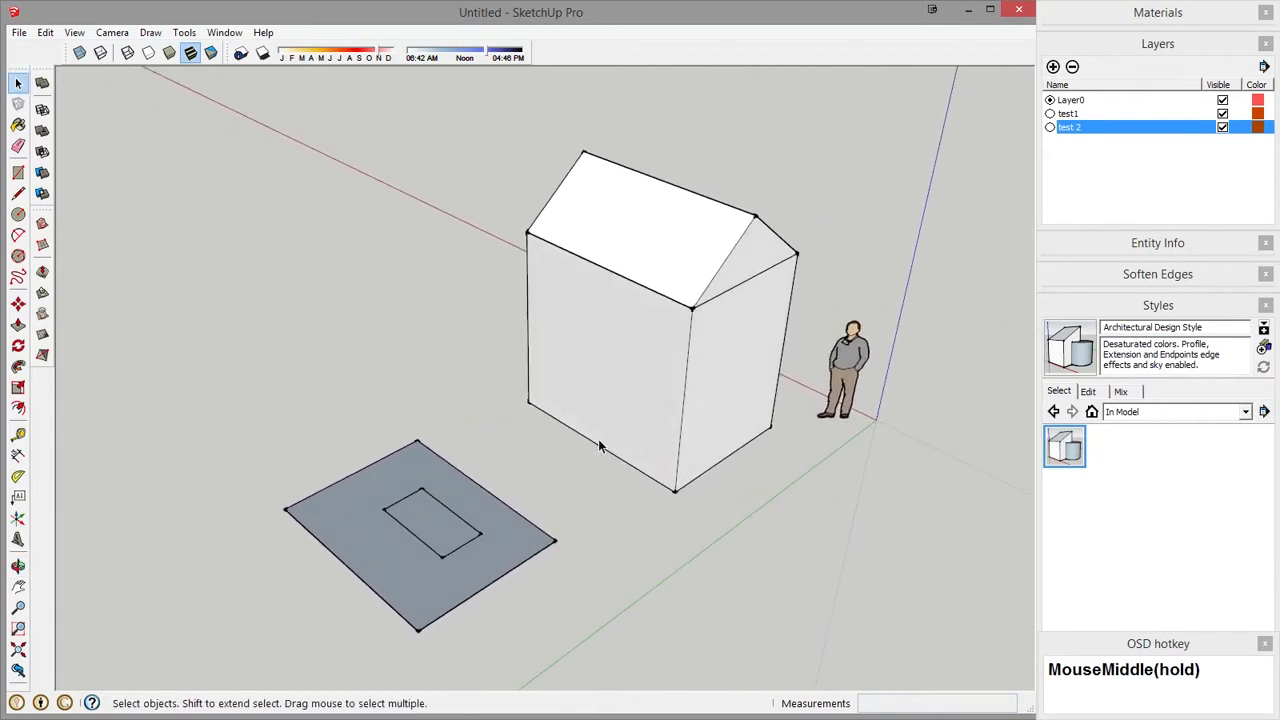
pyautogui.keyDown('shift'); pyautogui.moveTo(492, 471); pyautogui.dragTo(610, 455, button='middle'); pyautogui.keyUp('shift')
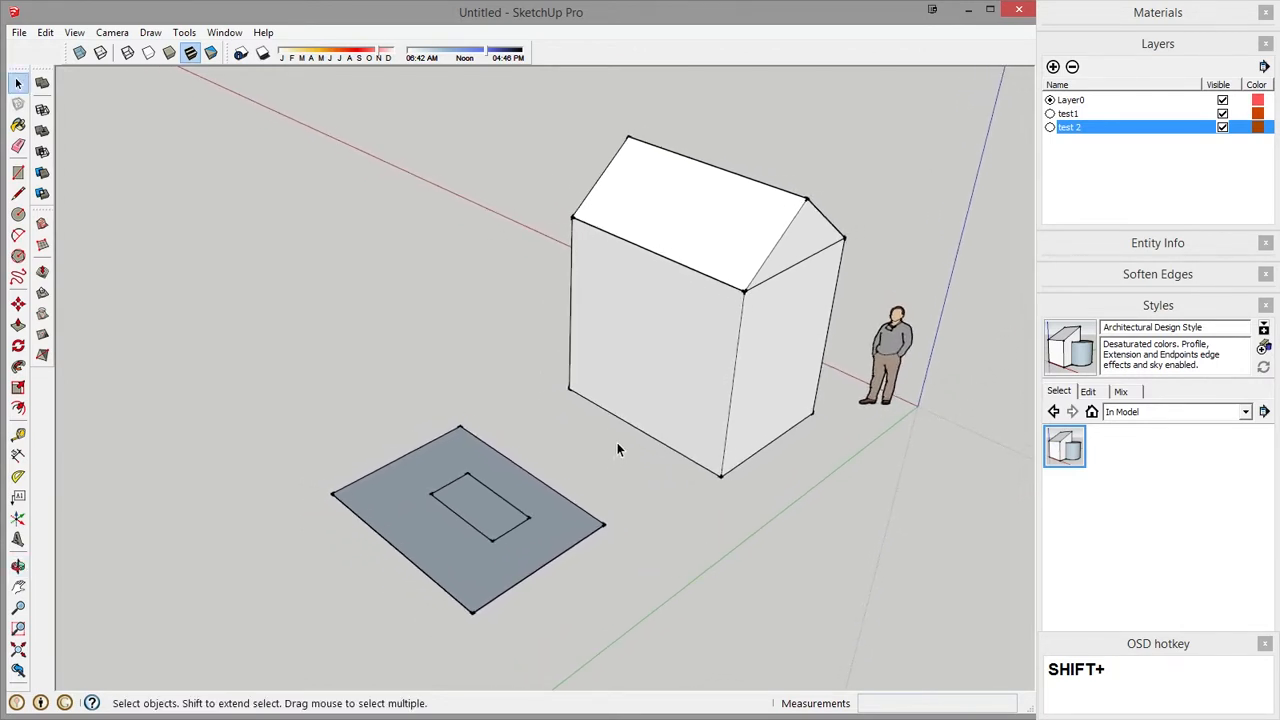
pyautogui.scroll(-1, 588, 442)
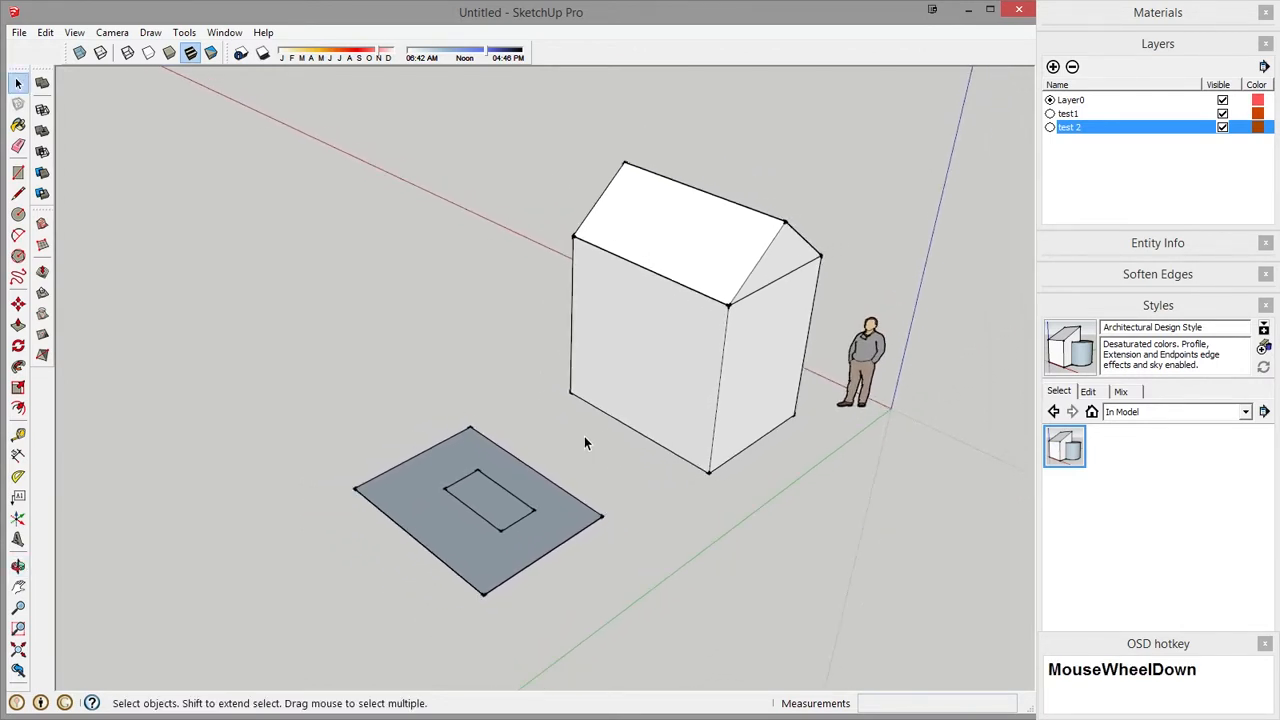
# Select the house walls, roof, scale figure and ground plate in turn to inspect them as separate objects.
pyautogui.click(749, 263)
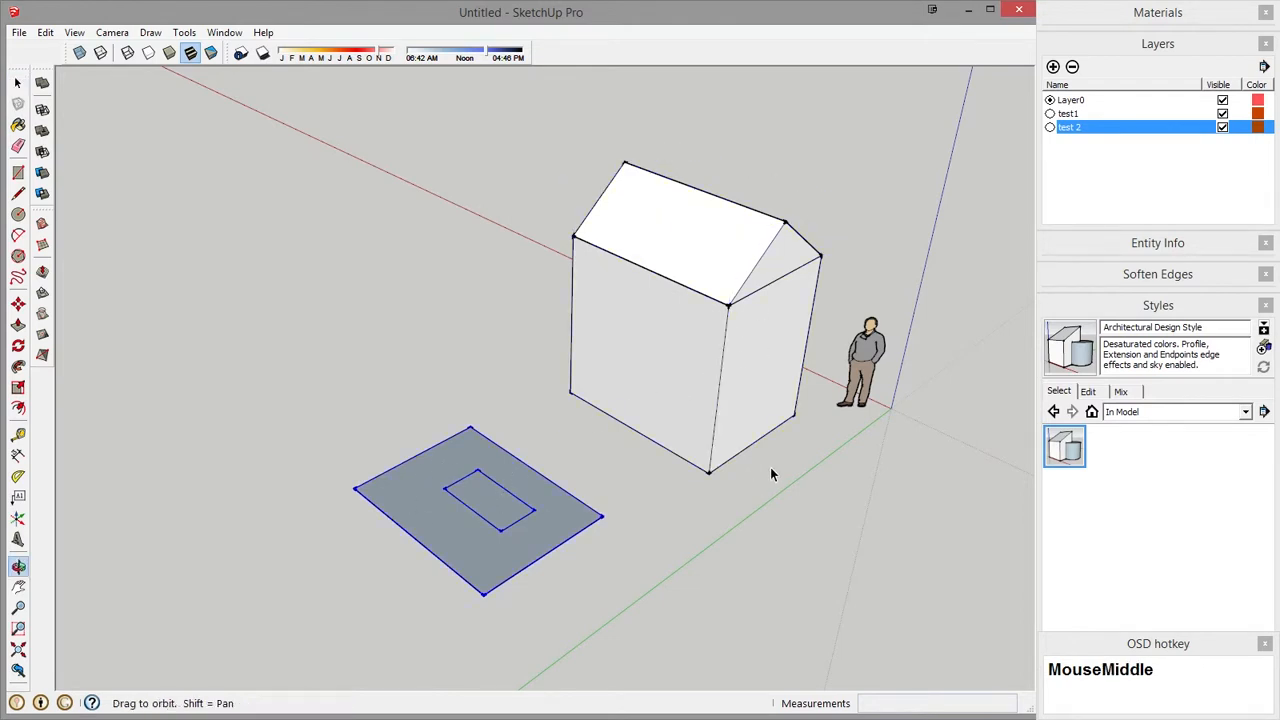
pyautogui.moveTo(771, 471); pyautogui.dragTo(718, 287, button='middle')
pyautogui.scroll(1, 680, 332)
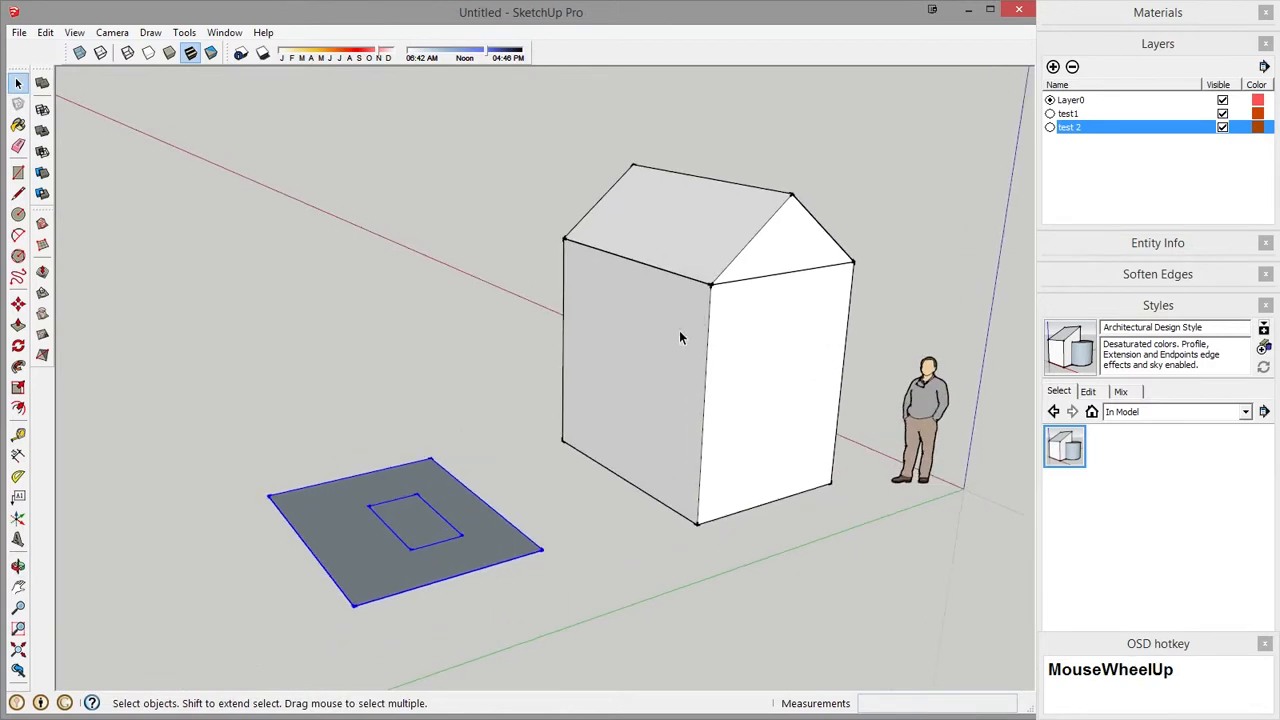
pyautogui.moveTo(680, 332); pyautogui.dragTo(742, 366, button='middle')
pyautogui.click(773, 325)
pyautogui.click(673, 221)
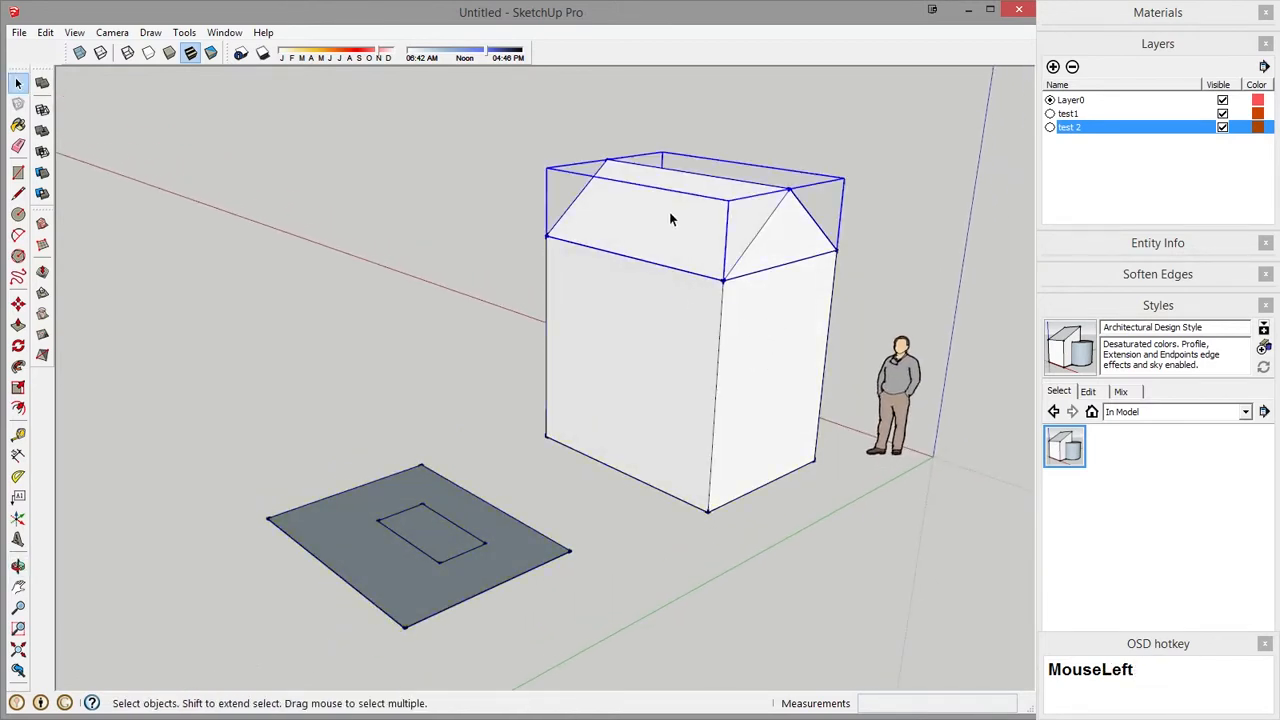
pyautogui.click(369, 556)
pyautogui.moveTo(556, 560); pyautogui.dragTo(626, 512, button='middle')
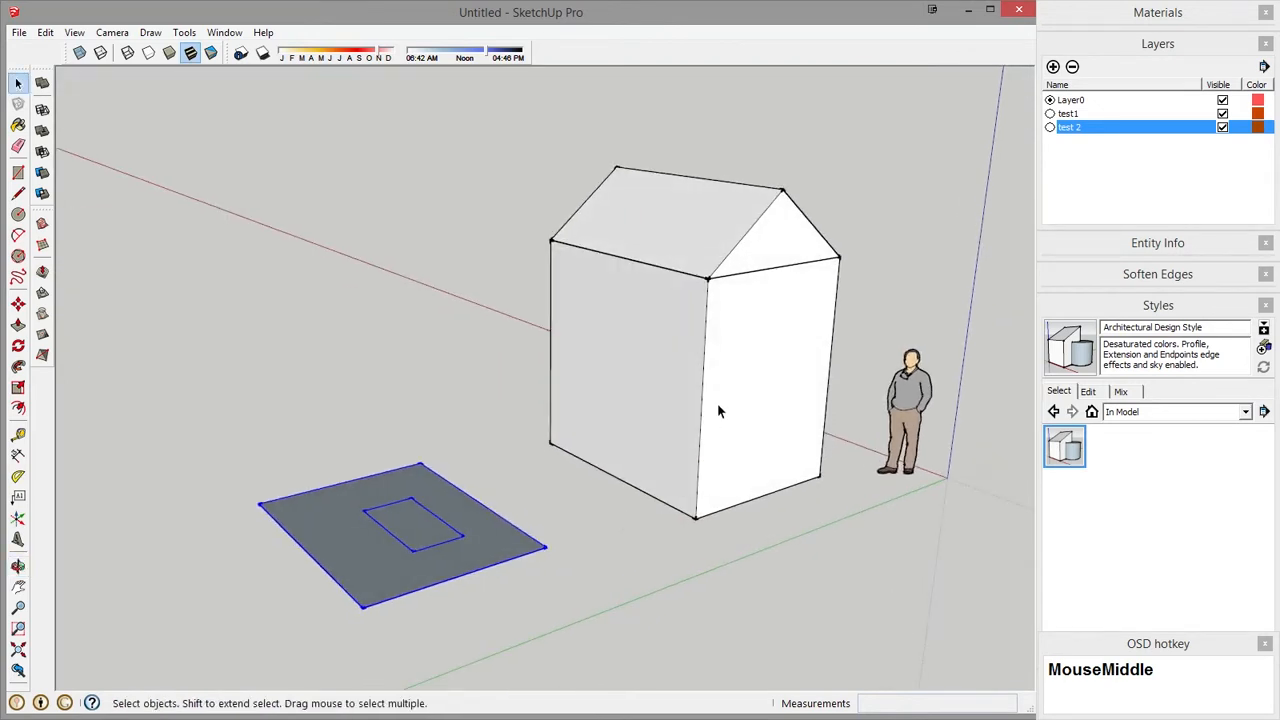
pyautogui.scroll(-2, 718, 410)
pyautogui.click(763, 346)
pyautogui.click(784, 242)
pyautogui.click(866, 414)
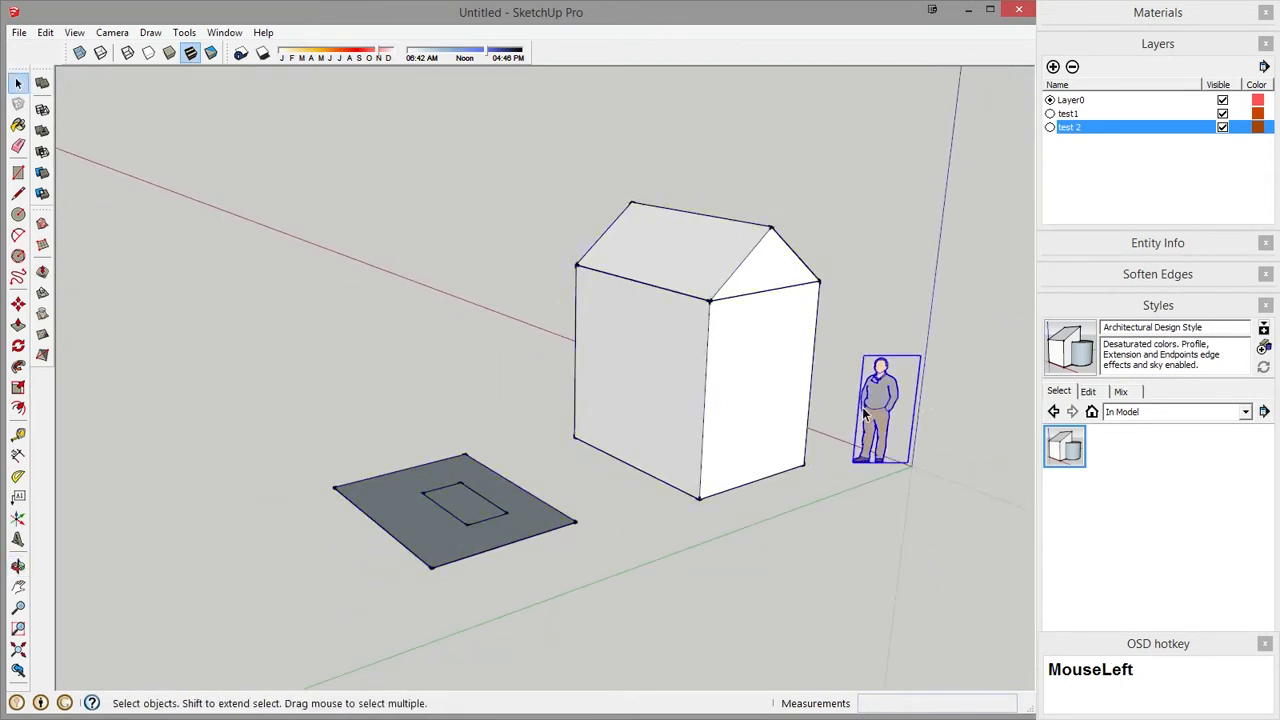
pyautogui.click(483, 506)
pyautogui.moveTo(524, 492); pyautogui.dragTo(541, 460, button='middle')
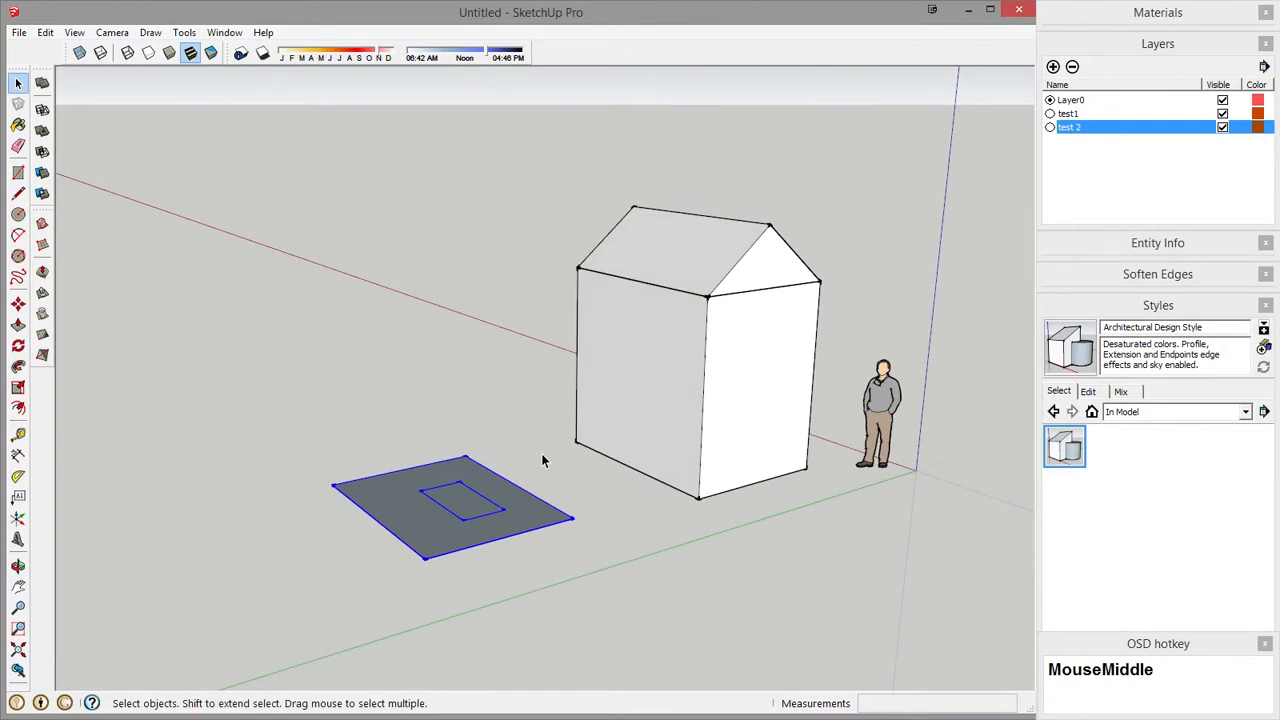
# Highlight Layer0, expand Entity Info, and check the layer assignment of the walls, roof and ground plate.
pyautogui.click(1072, 100)
pyautogui.click(1140, 243)
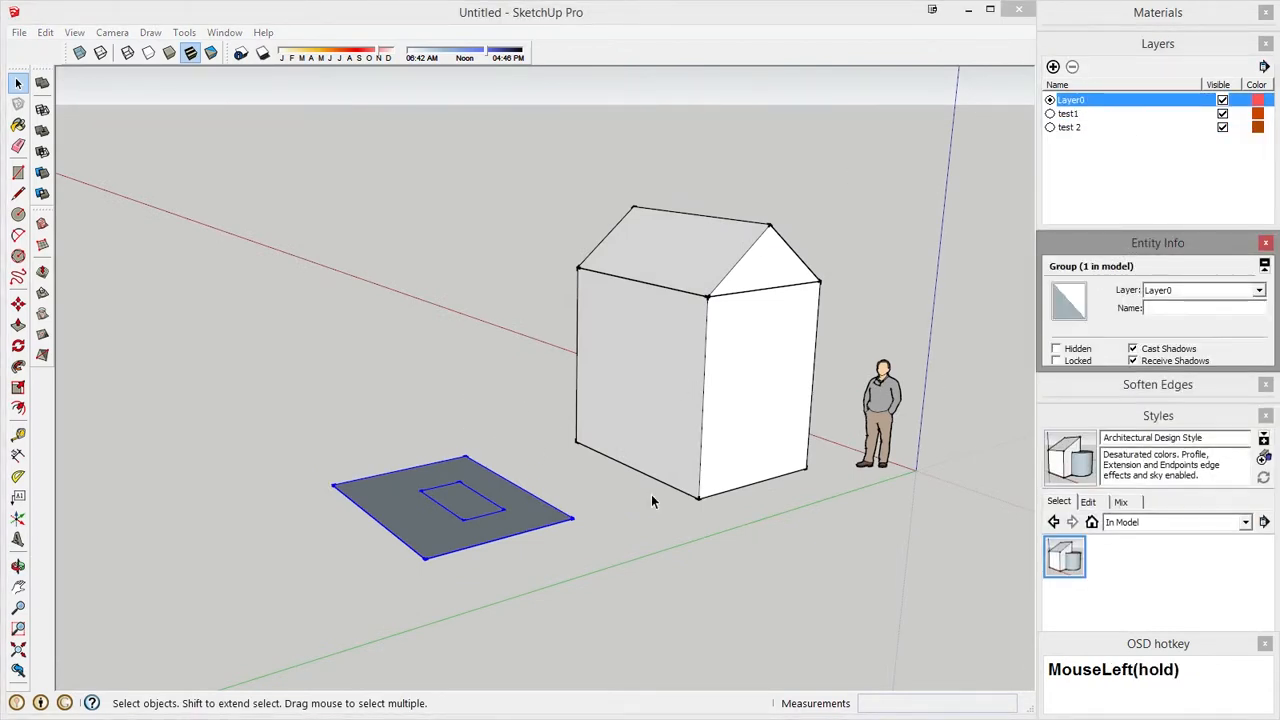
pyautogui.click(658, 375)
pyautogui.click(714, 280)
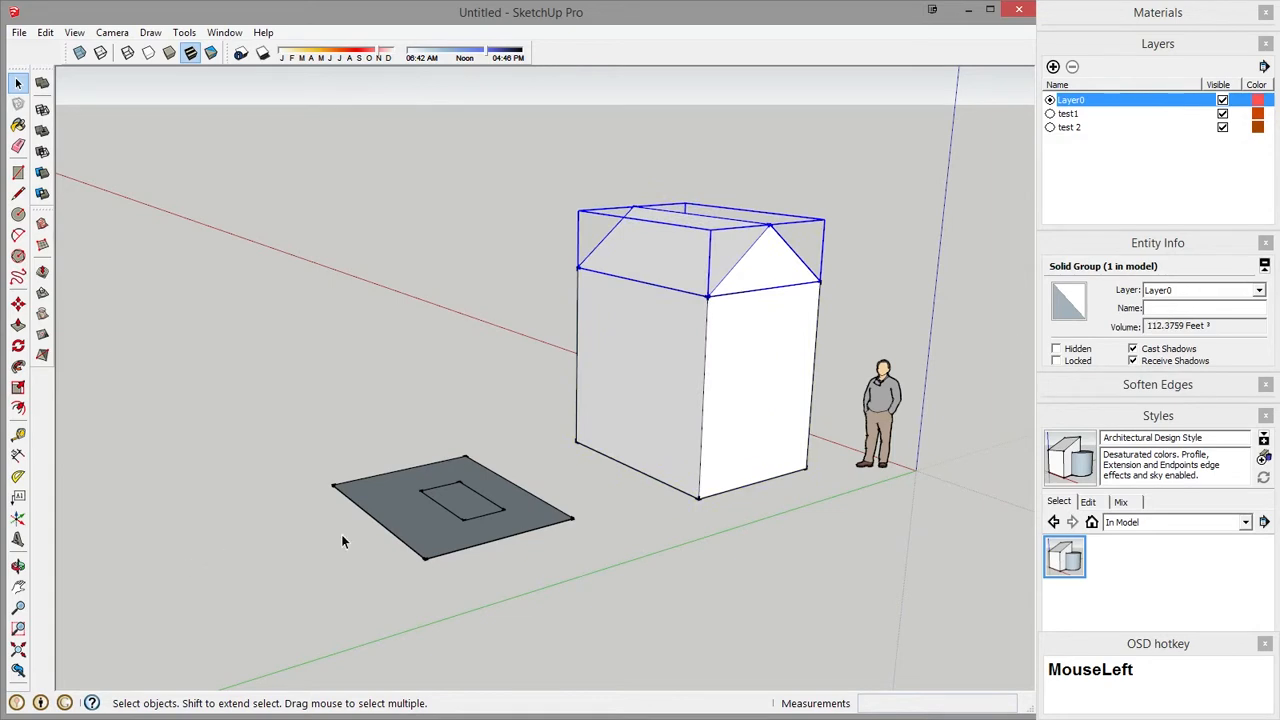
pyautogui.click(425, 504)
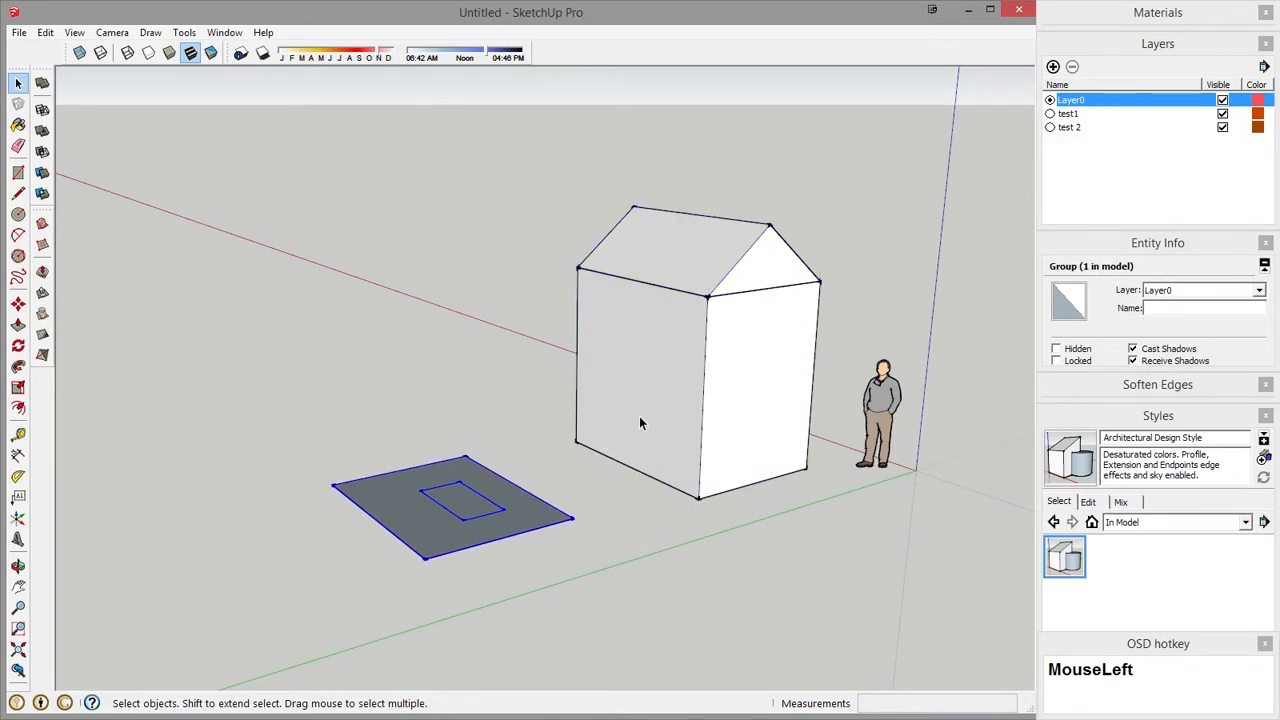
pyautogui.moveTo(728, 380); pyautogui.dragTo(694, 441, button='middle')
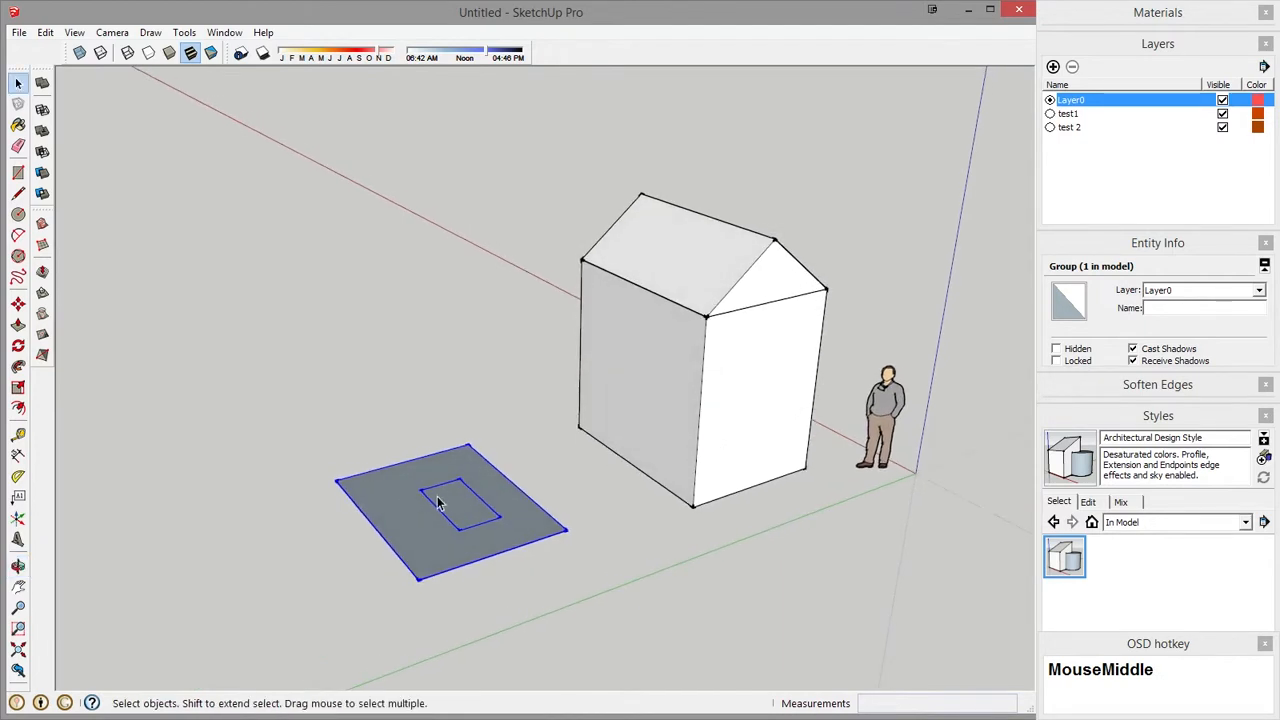
pyautogui.click(677, 363)
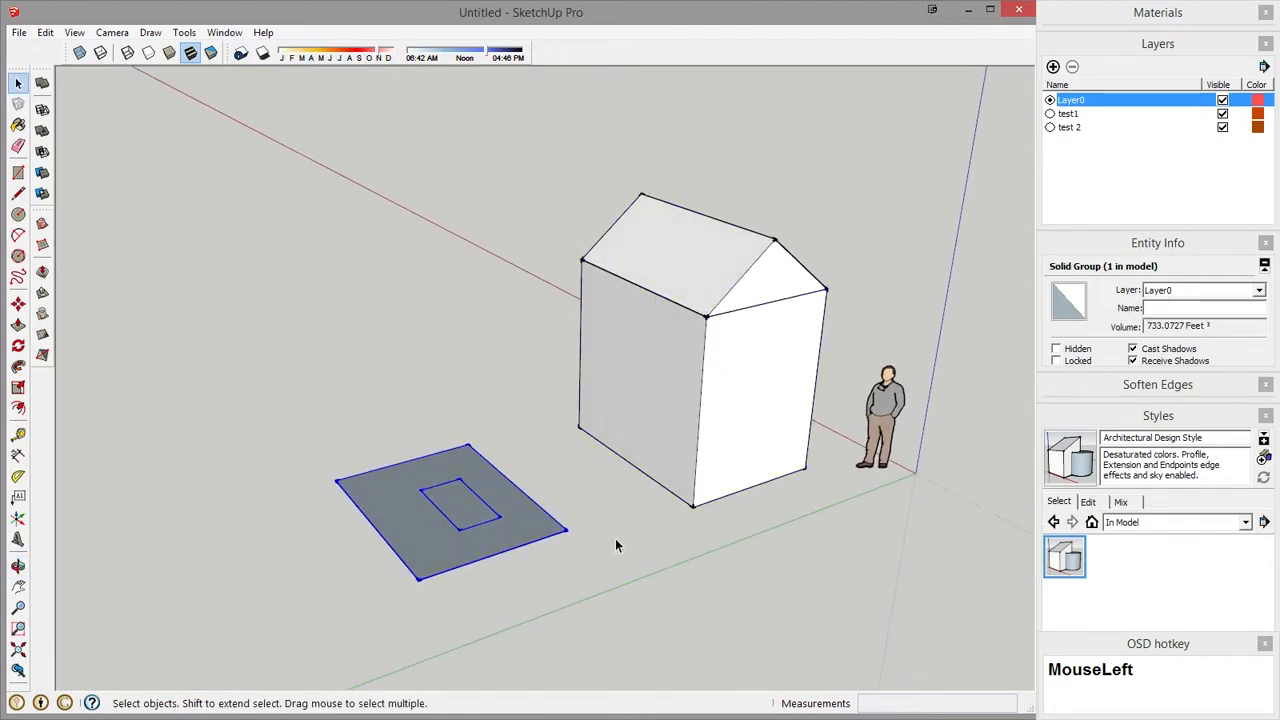
# Draw a large rectangle on the ground to the left of the house and group it.
pyautogui.scroll(-2, 409, 480)
pyautogui.moveTo(459, 458)
pyautogui.keyDown('shift'); pyautogui.mouseDown(button='middle')
pyautogui.moveTo(500, 466)
pyautogui.moveTo(543, 537)
pyautogui.moveTo(616, 456)
pyautogui.moveTo(409, 423)
pyautogui.mouseUp(button='middle'); pyautogui.keyUp('shift')
pyautogui.press('r')
pyautogui.click(240, 305)
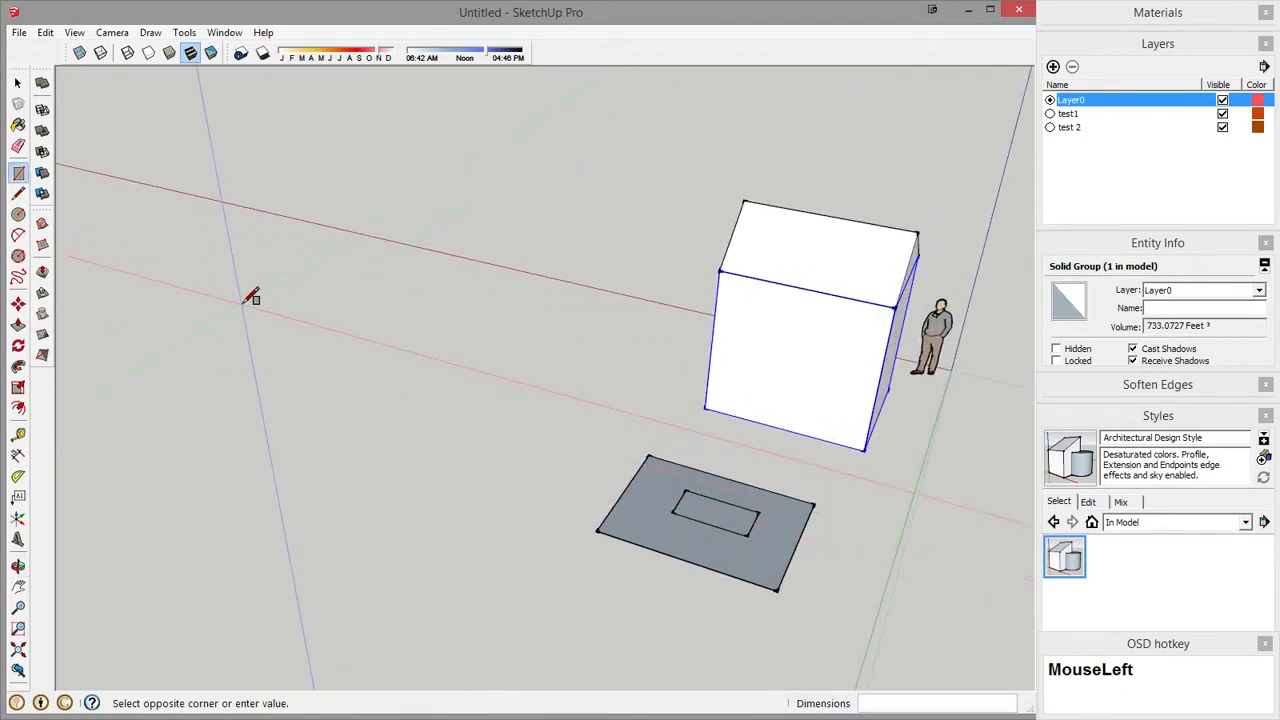
pyautogui.click(376, 545)
pyautogui.press('space')
pyautogui.doubleClick(315, 400)
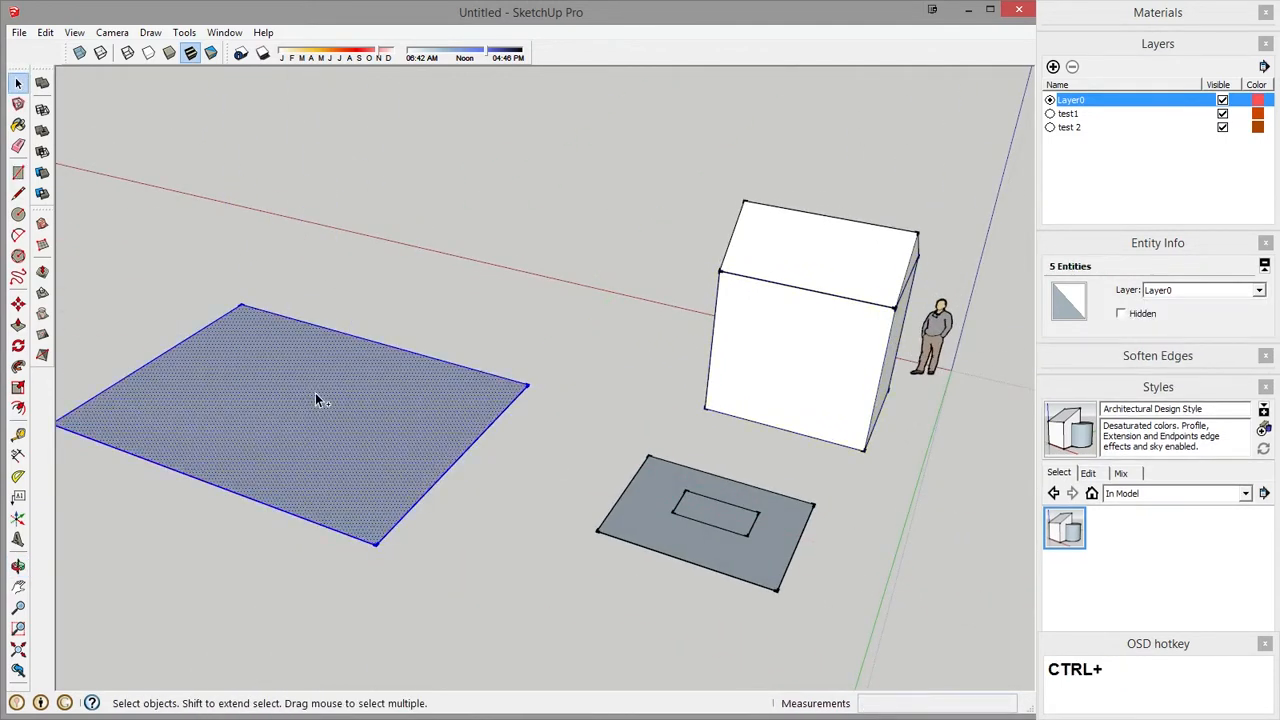
pyautogui.hotkey('ctrl', 'g')
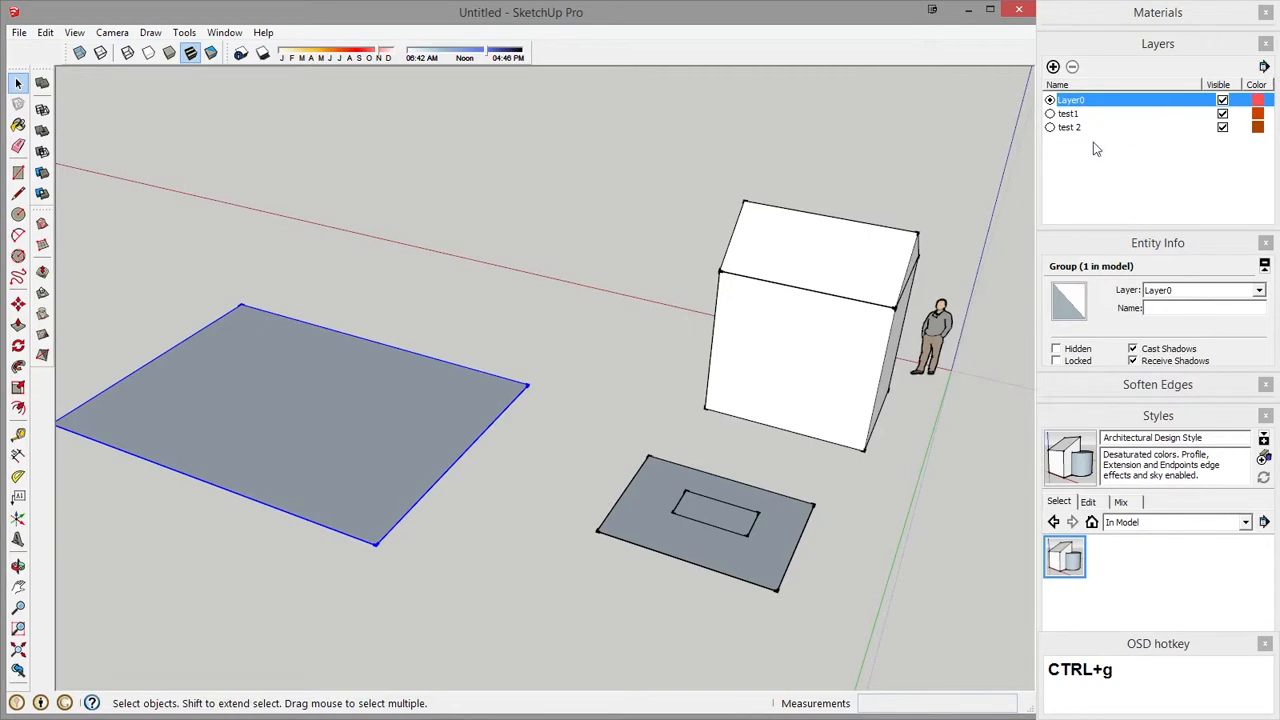
# Assign the large rectangle group to layer test1 and switch that layer's visibility off and on twice.
pyautogui.click(1258, 289)
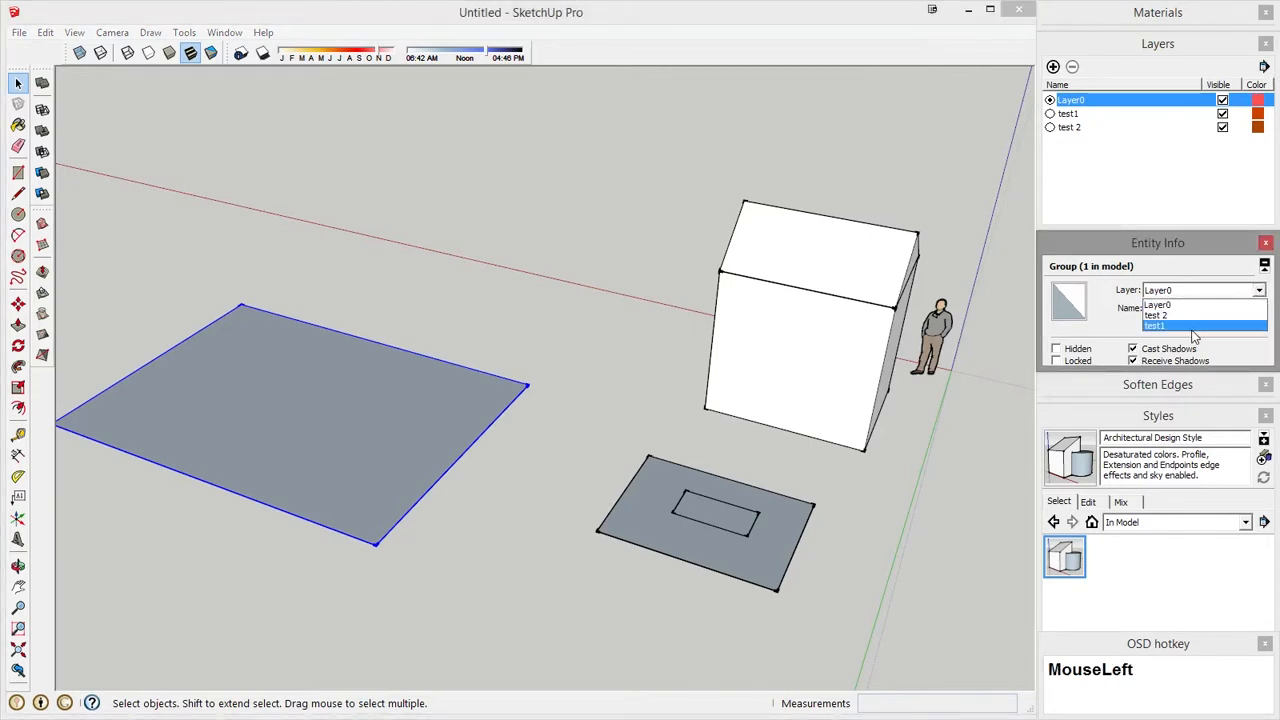
pyautogui.click(1168, 312)
pyautogui.click(1222, 114)
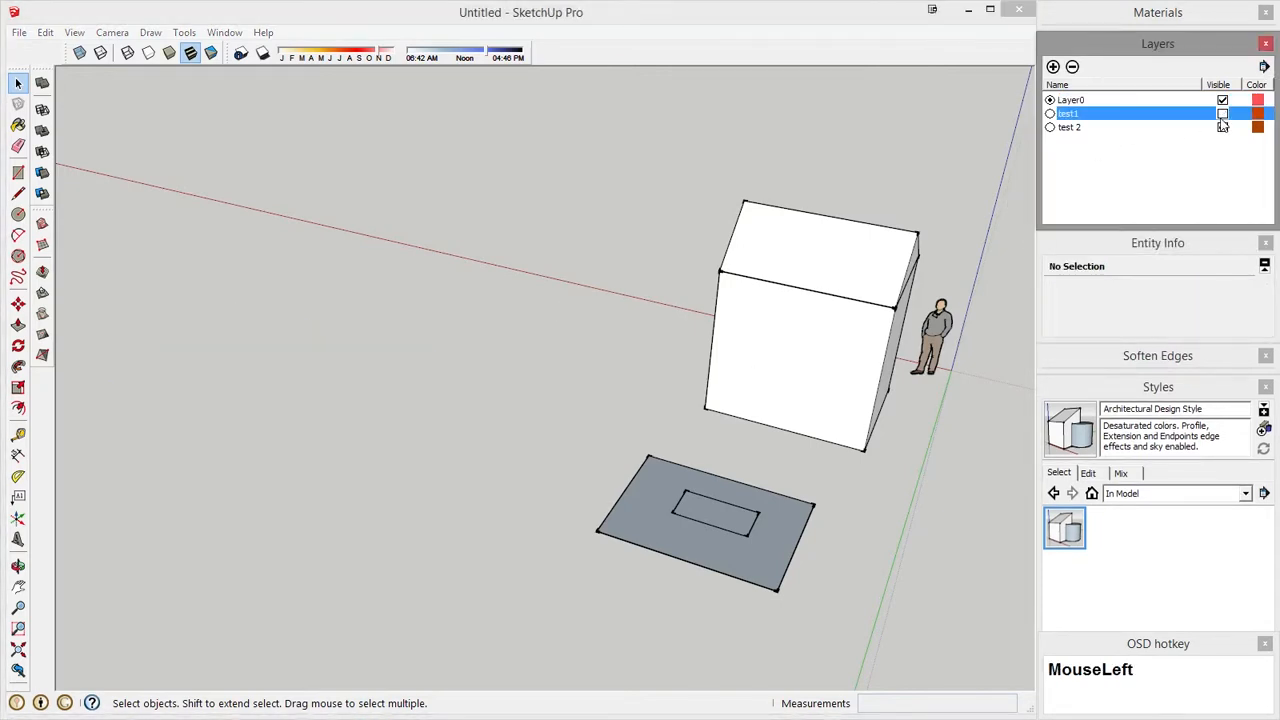
pyautogui.click(1222, 114)
pyautogui.click(1222, 114)
pyautogui.click(1222, 114)
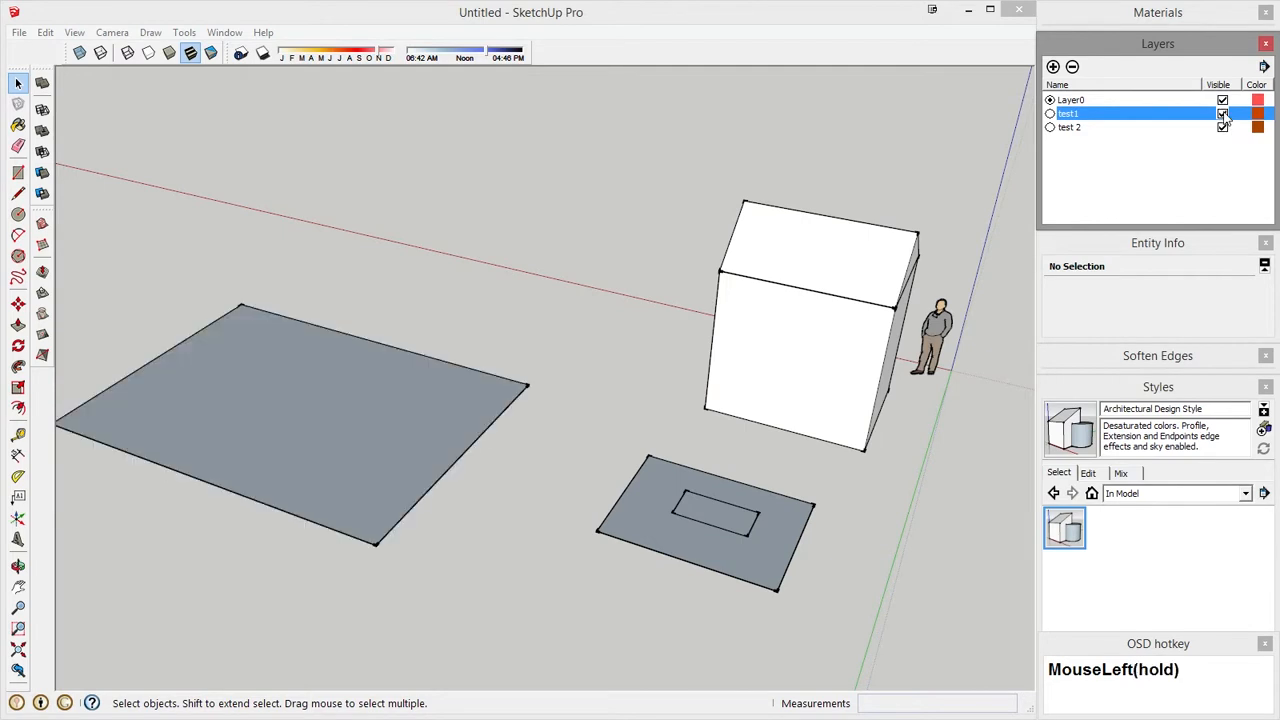
# Inside the large rectangle group, draw a rectangle of about 10' 4" by 9' 10" and make it a nested group.
pyautogui.doubleClick(287, 390)
pyautogui.press('r')
pyautogui.click(148, 422)
pyautogui.click(370, 385)
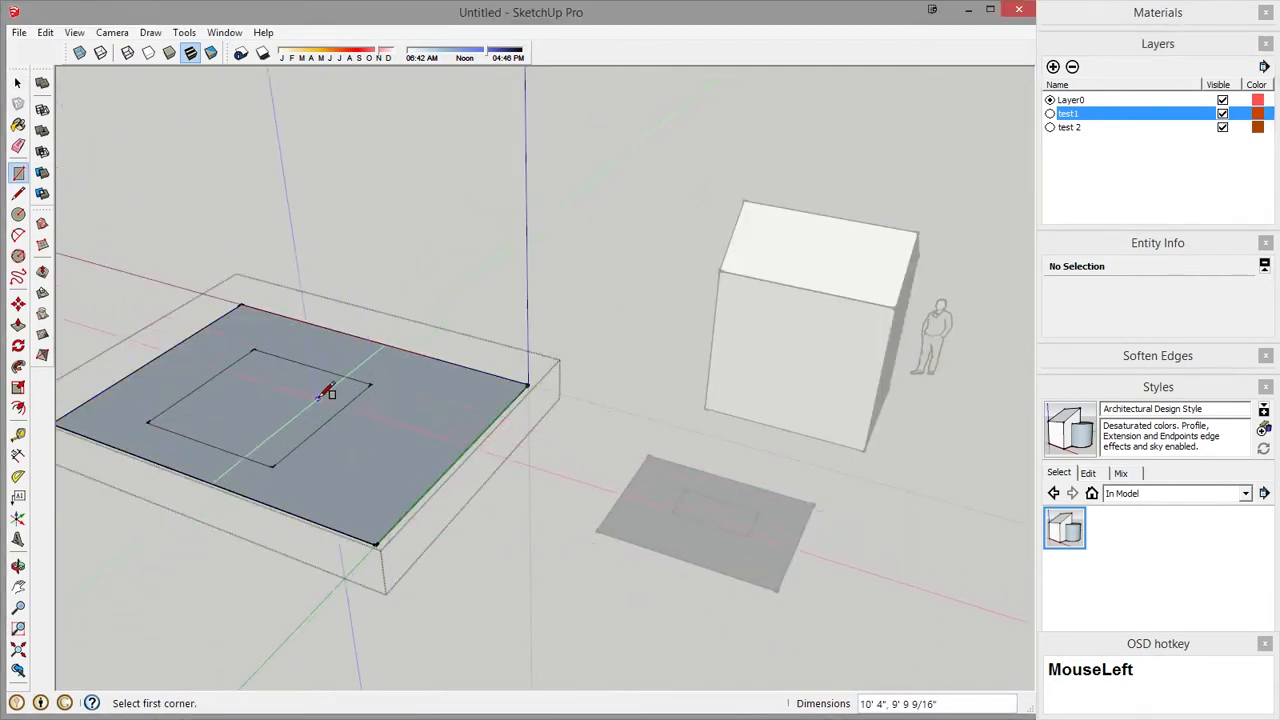
pyautogui.press('space')
pyautogui.doubleClick(307, 401)
pyautogui.hotkey('ctrl', 'g')
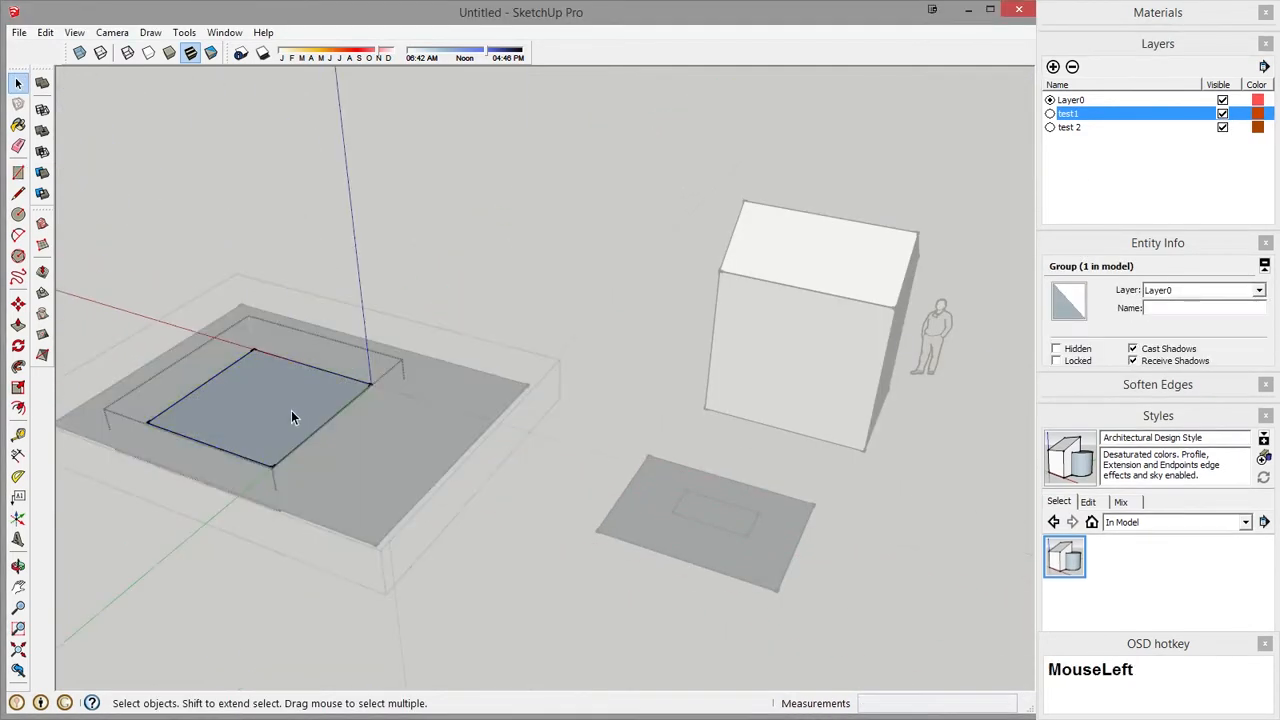
# Inside the nested group, draw a small rectangle of about 4' 3" by 1' 9" and group it.
pyautogui.click(250, 403)
pyautogui.press('r')
pyautogui.click(245, 391)
pyautogui.click(314, 393)
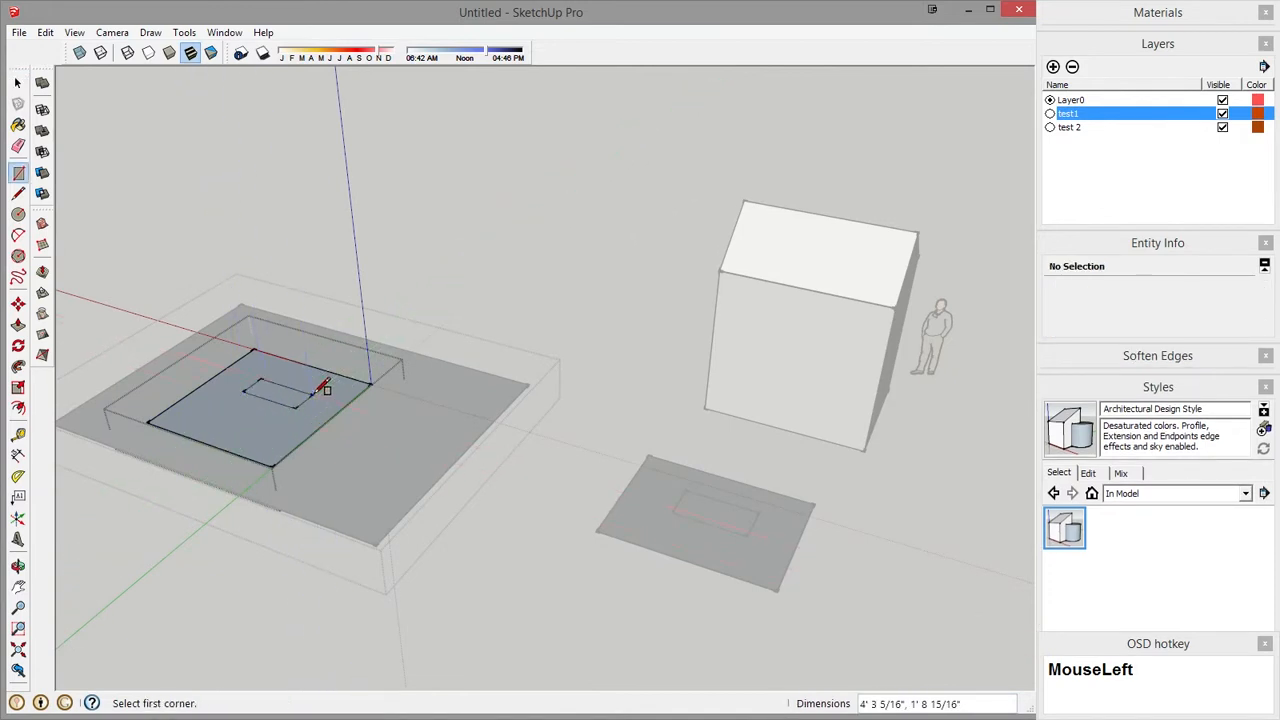
pyautogui.press('space')
pyautogui.doubleClick(292, 402)
pyautogui.hotkey('ctrl', 'g')
pyautogui.click(280, 403)
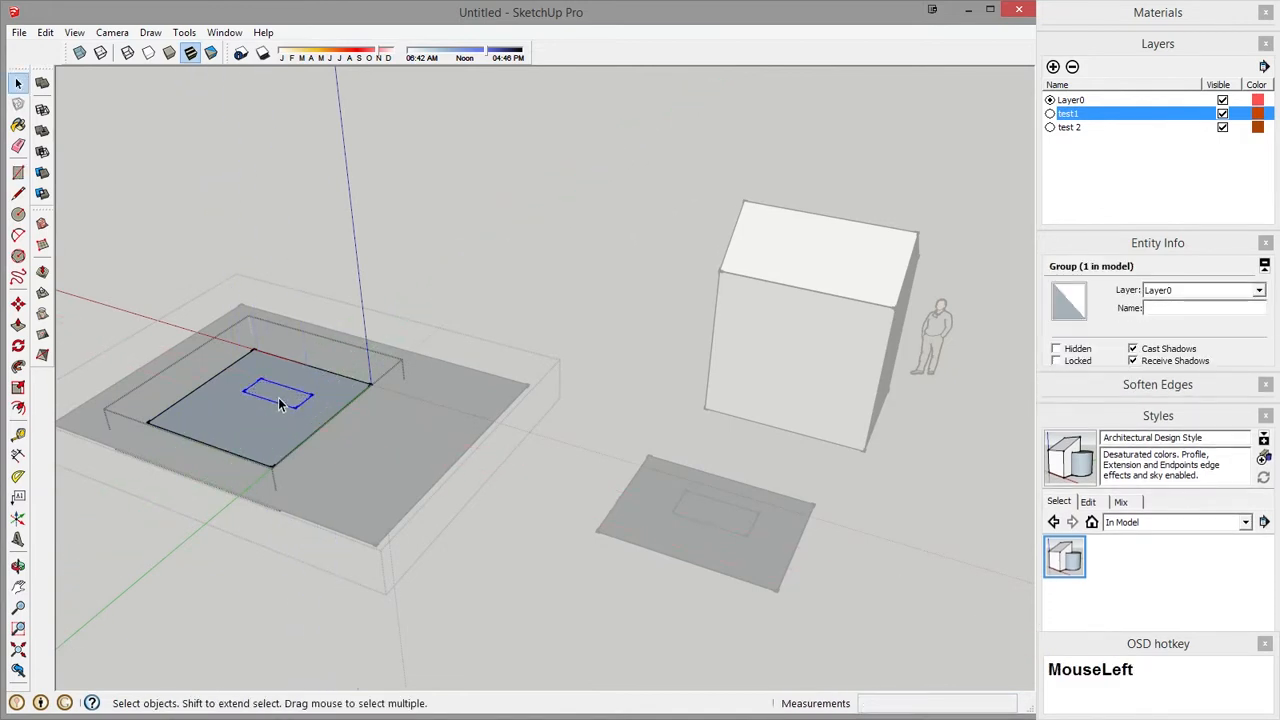
# Move the innermost rectangle group off Layer0 to one of the test layers and exit group editing.
pyautogui.click(1259, 291)
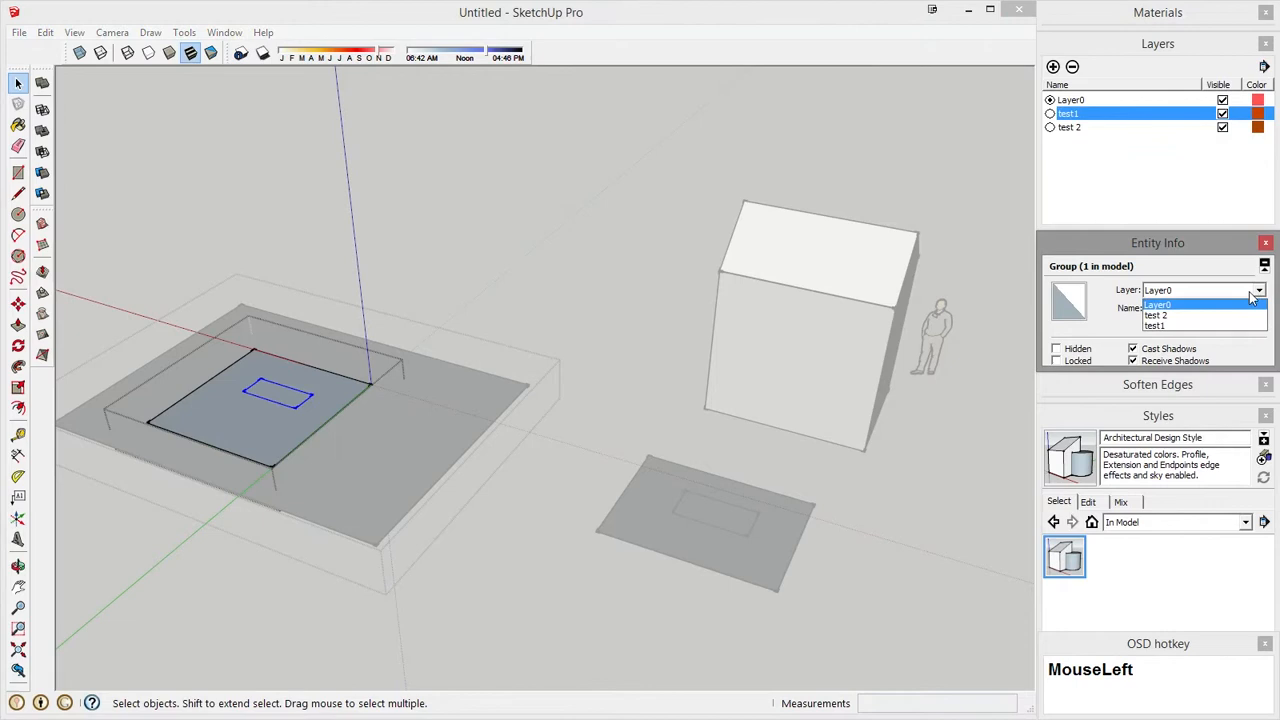
pyautogui.click(1204, 320)
pyautogui.click(530, 252)
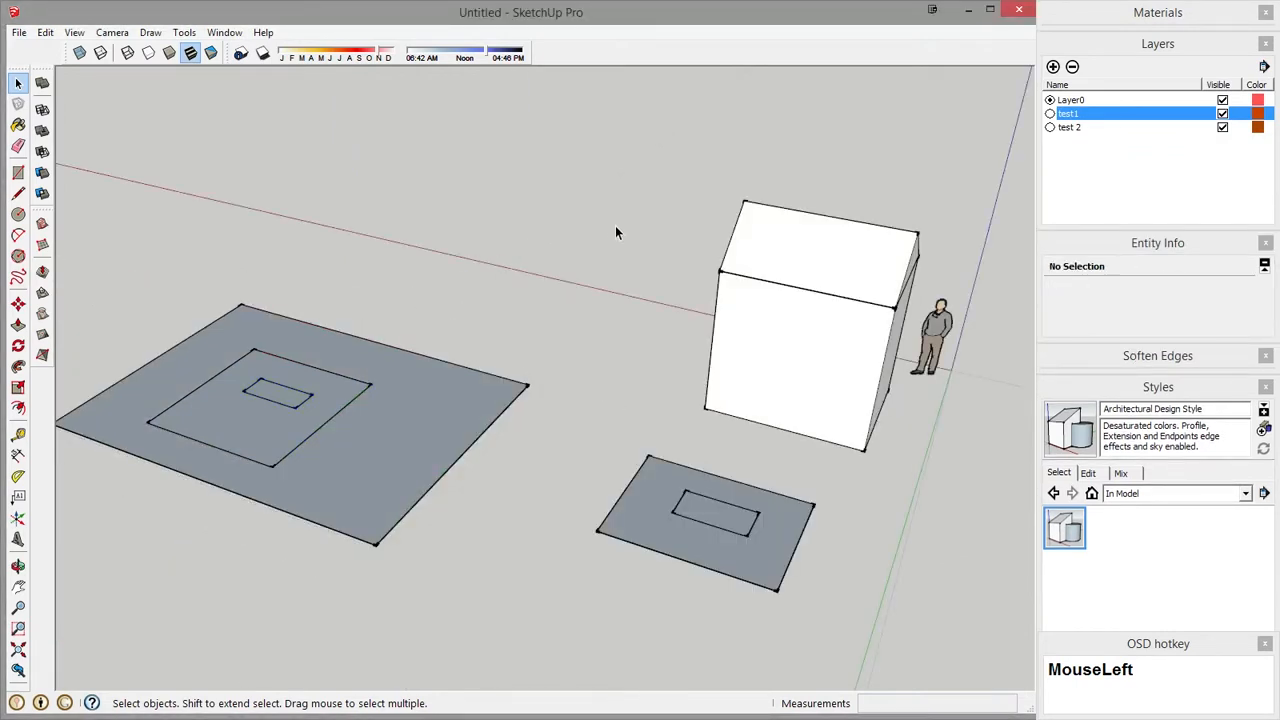
# Hide and reshow layer test1, and delete the large group with its nested rectangles.
pyautogui.click(1222, 114)
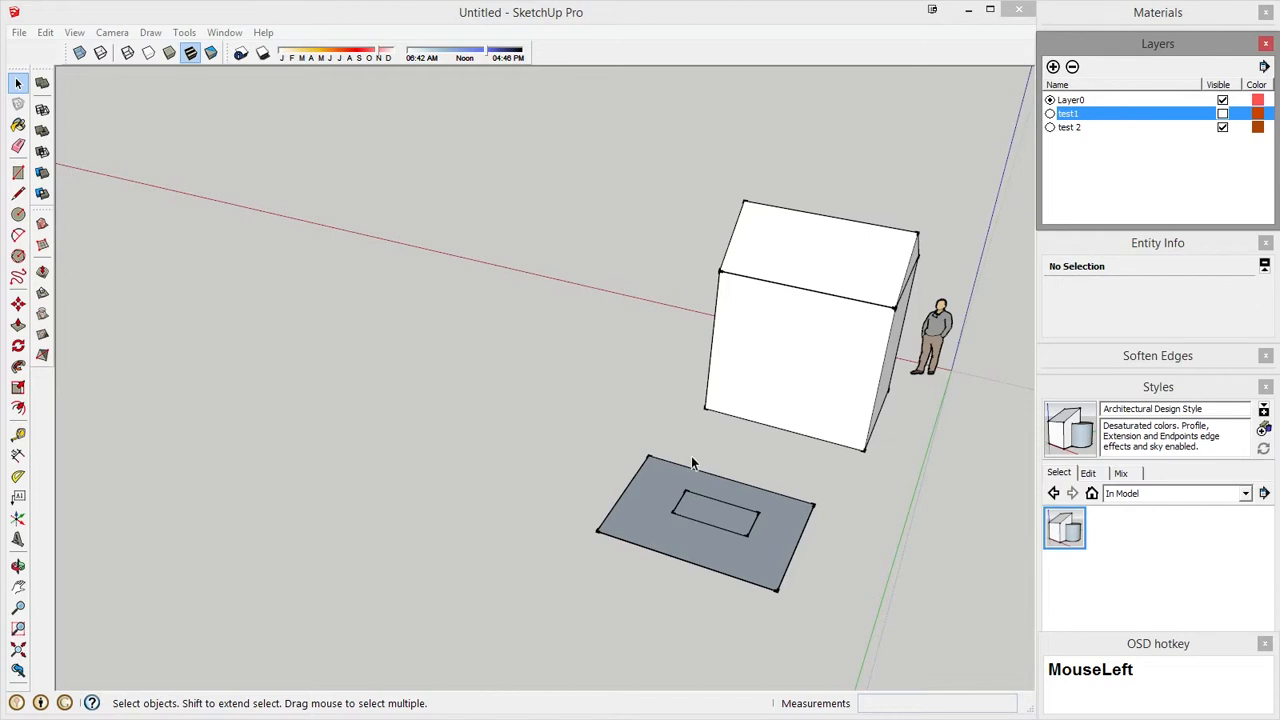
pyautogui.click(1222, 113)
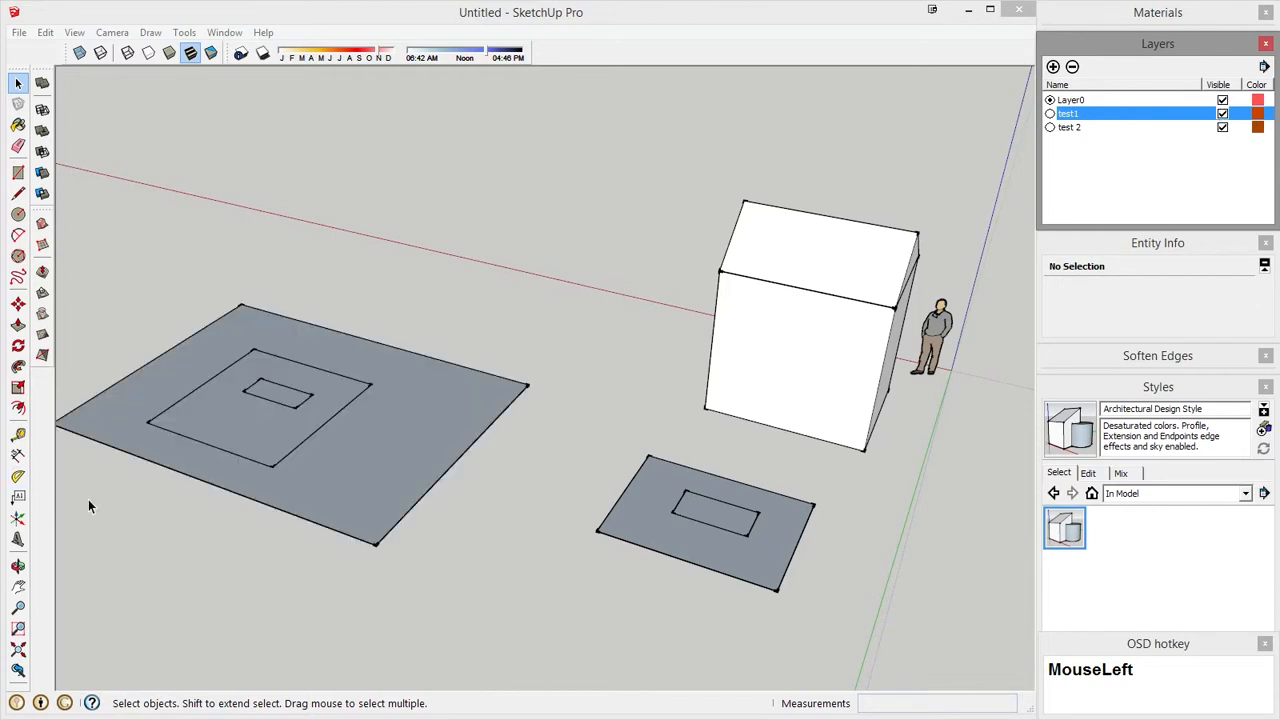
pyautogui.click(357, 449)
pyautogui.press('Delete')
# Rename layer test1 to Roof and assign the house's roof group to it.
pyautogui.moveTo(544, 363)
pyautogui.keyDown('shift'); pyautogui.mouseDown(button='middle')
pyautogui.moveTo(415, 450)
pyautogui.moveTo(443, 380)
pyautogui.moveTo(543, 374)
pyautogui.mouseUp(button='middle'); pyautogui.keyUp('shift')
pyautogui.click(657, 272)
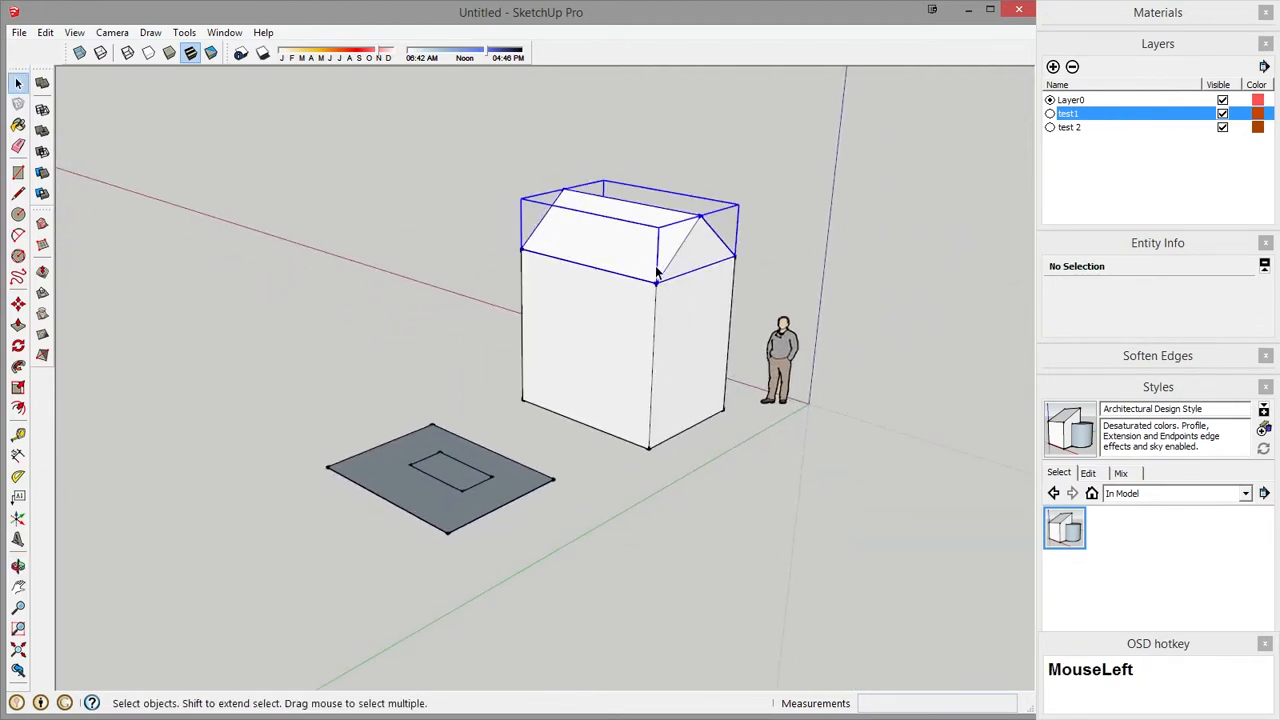
pyautogui.click(1068, 114)
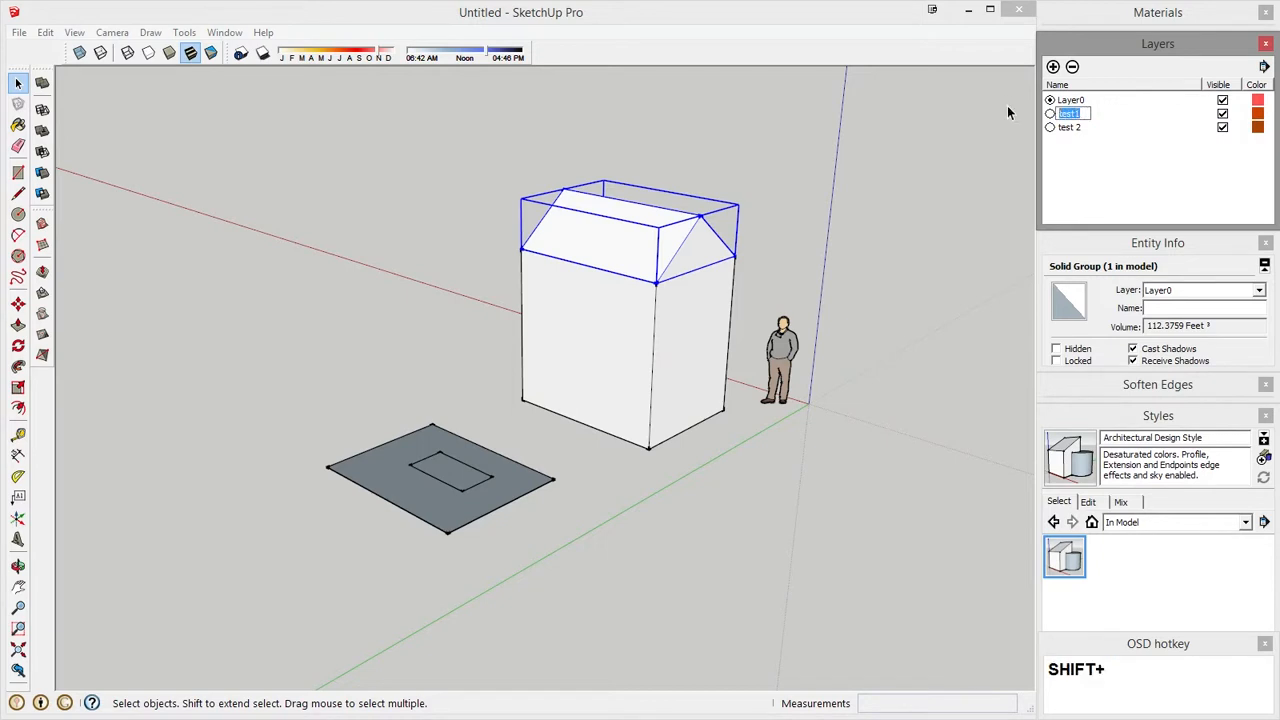
pyautogui.write('Roof')
pyautogui.press('Return')
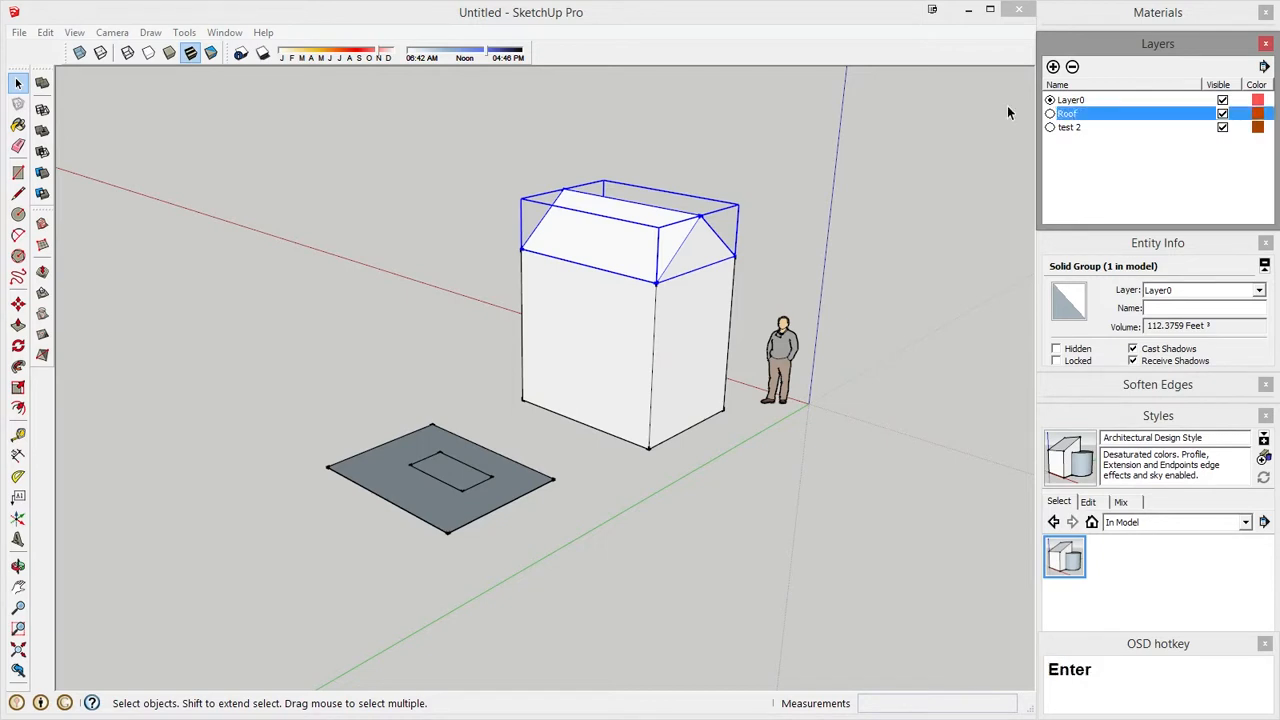
pyautogui.click(1260, 290)
pyautogui.click(1238, 312)
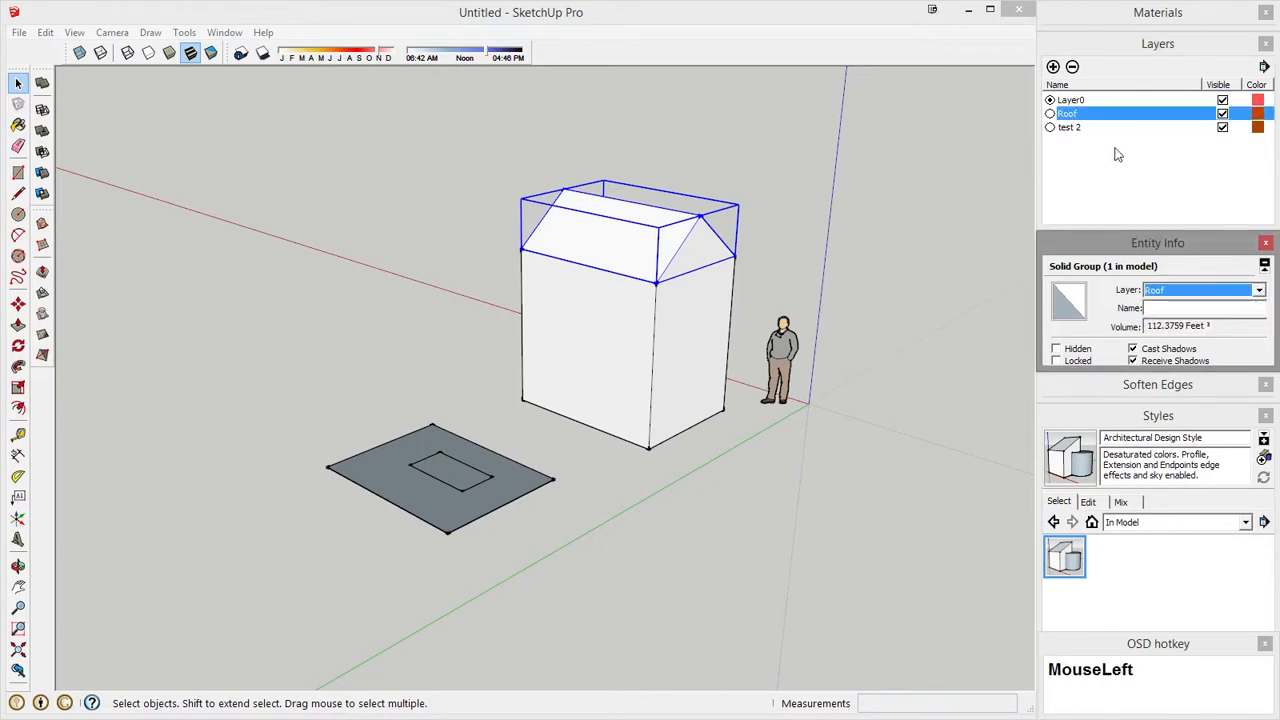
# Add a layer named DWG and assign the flat ground plate group to it.
pyautogui.click(1053, 66)
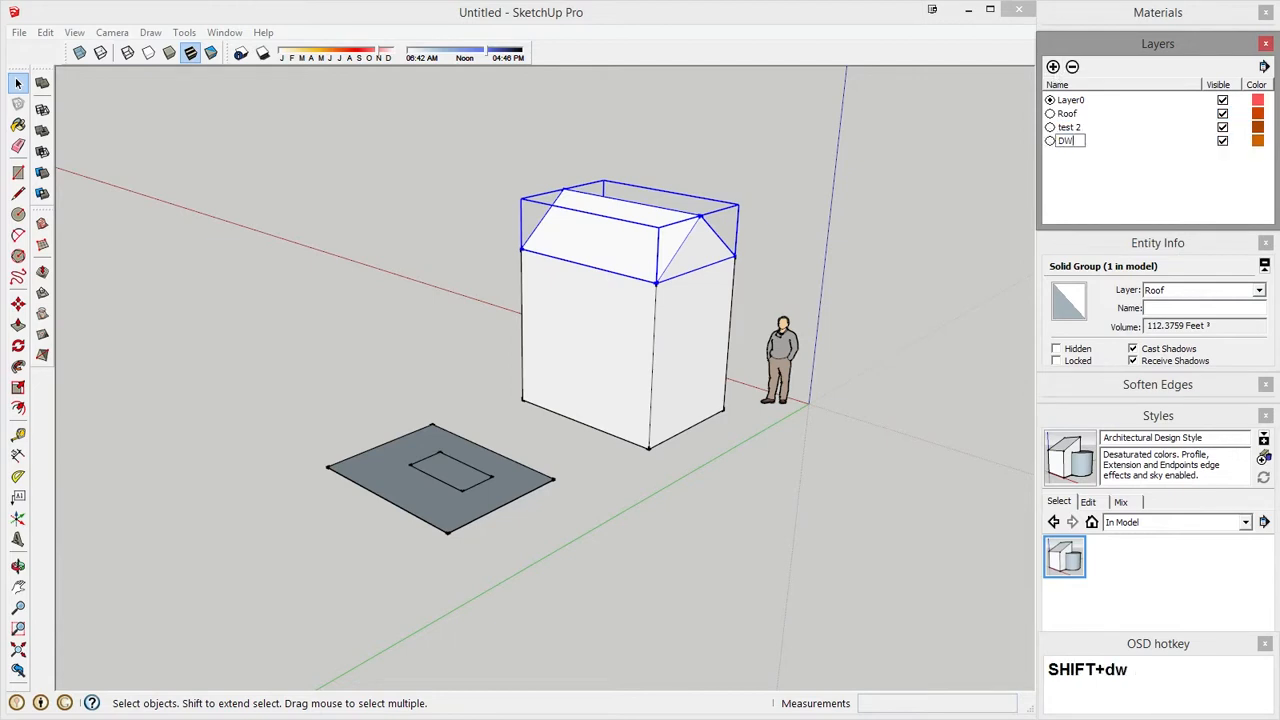
pyautogui.click(1067, 163)
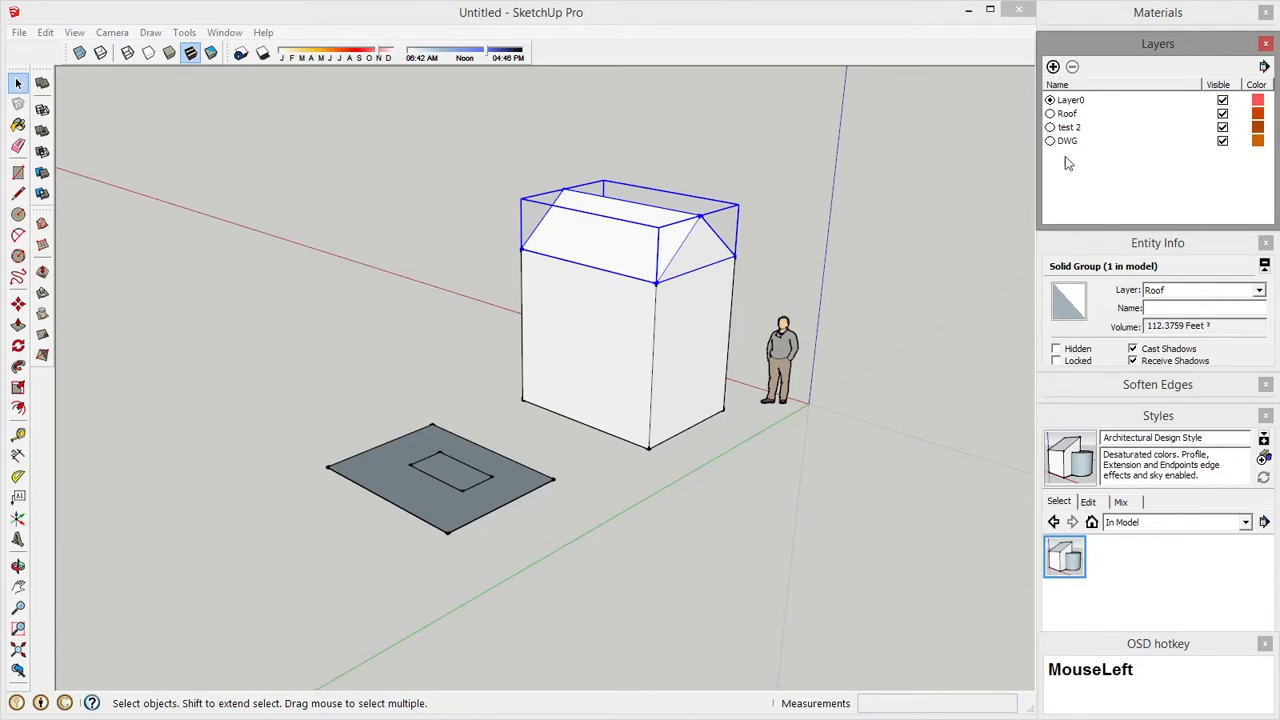
pyautogui.click(1073, 141)
pyautogui.click(480, 478)
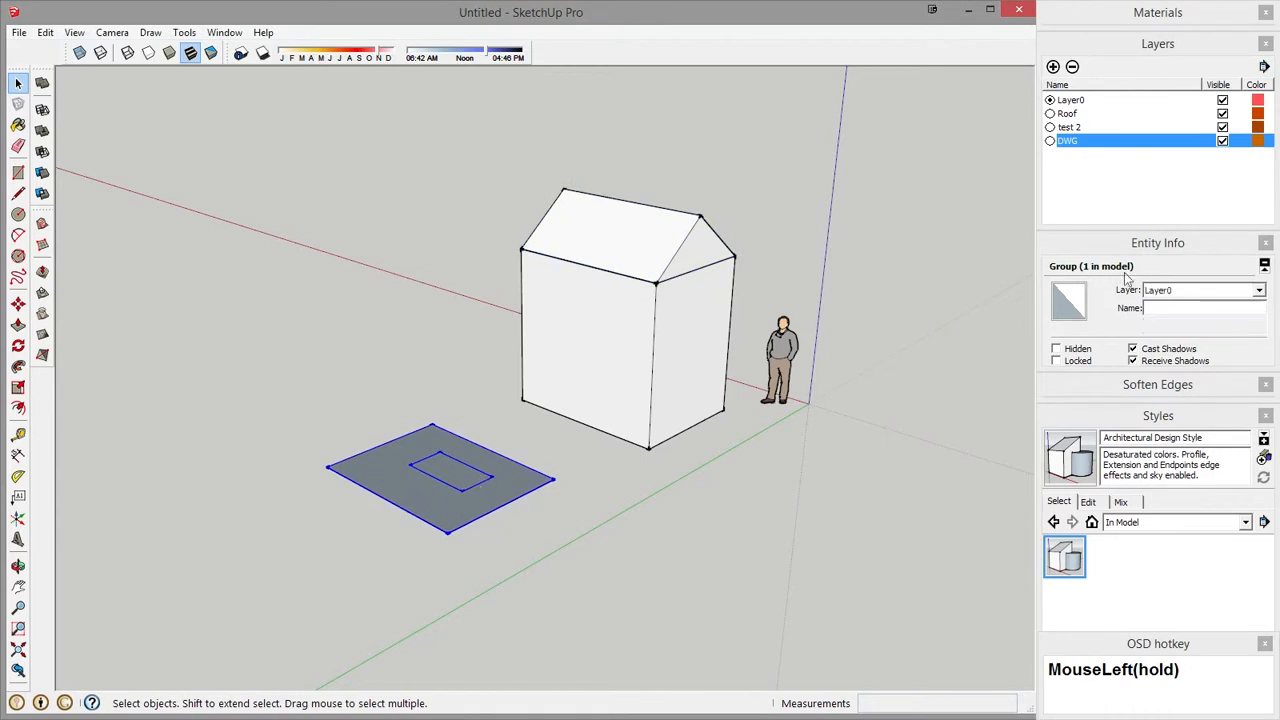
pyautogui.click(1249, 292)
pyautogui.click(1229, 315)
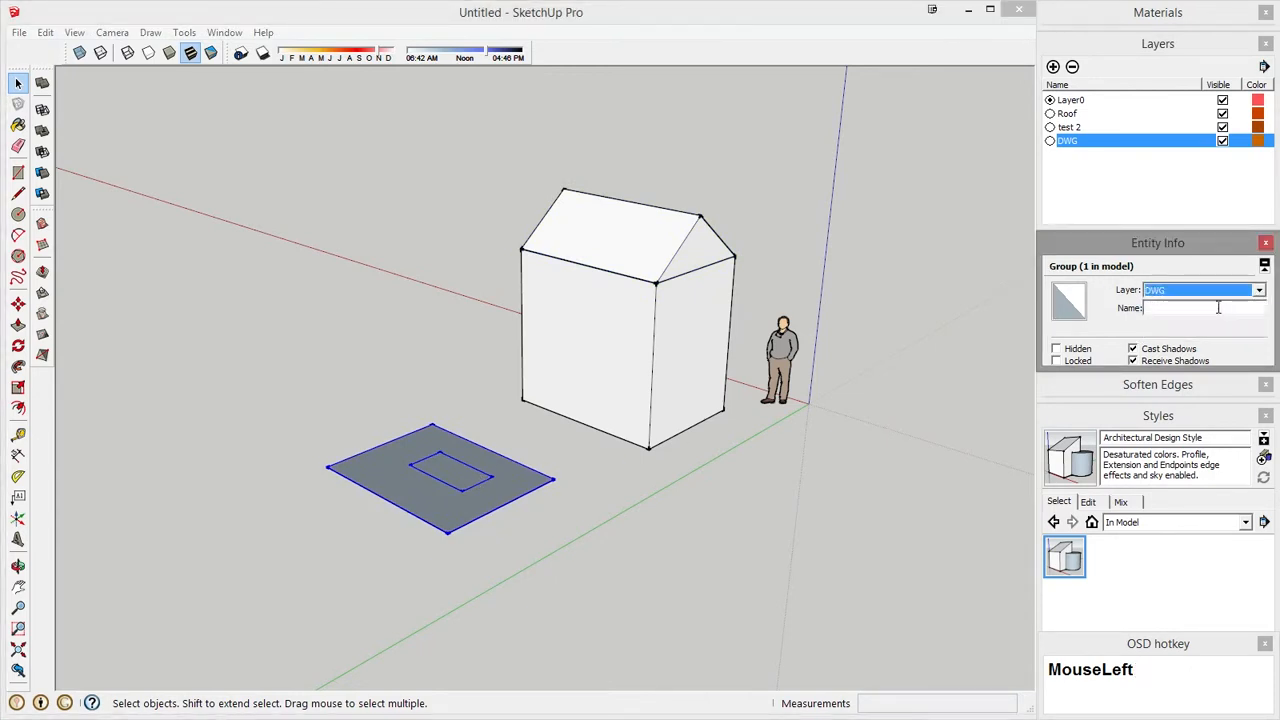
pyautogui.click(1134, 203)
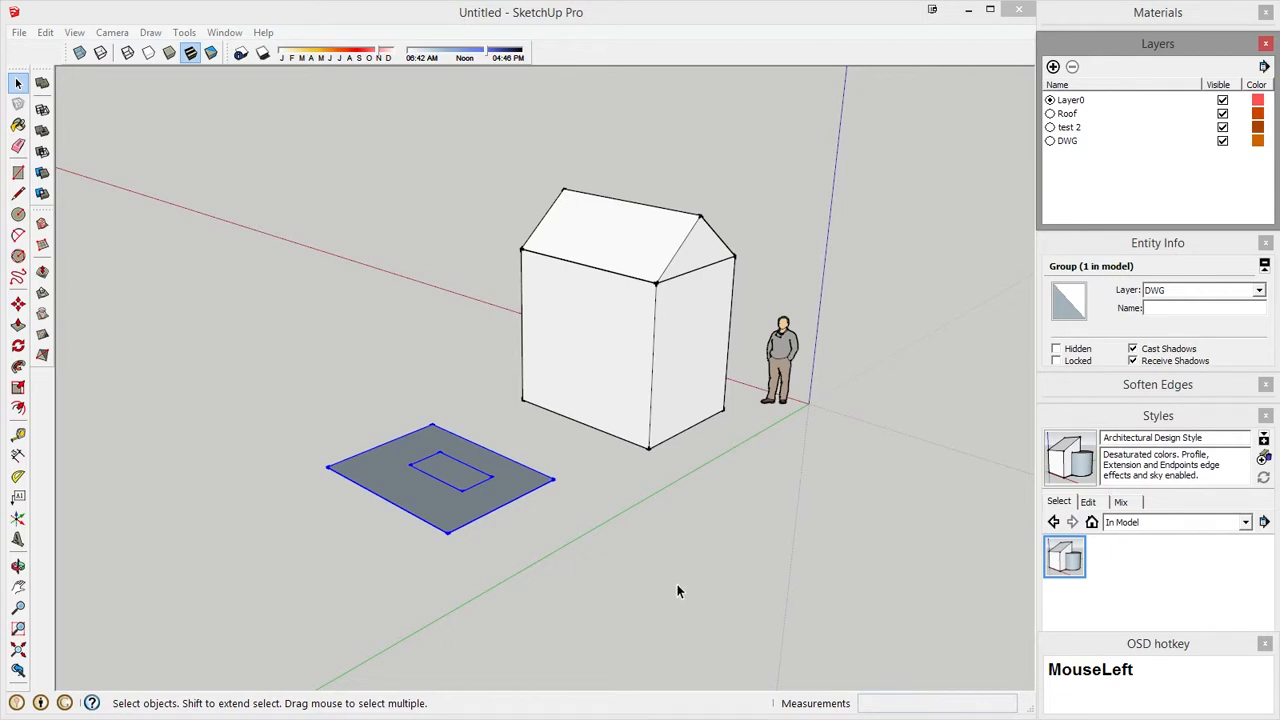
# Select the roof, walls and ground plate groups together.
pyautogui.moveTo(677, 591); pyautogui.dragTo(395, 166)
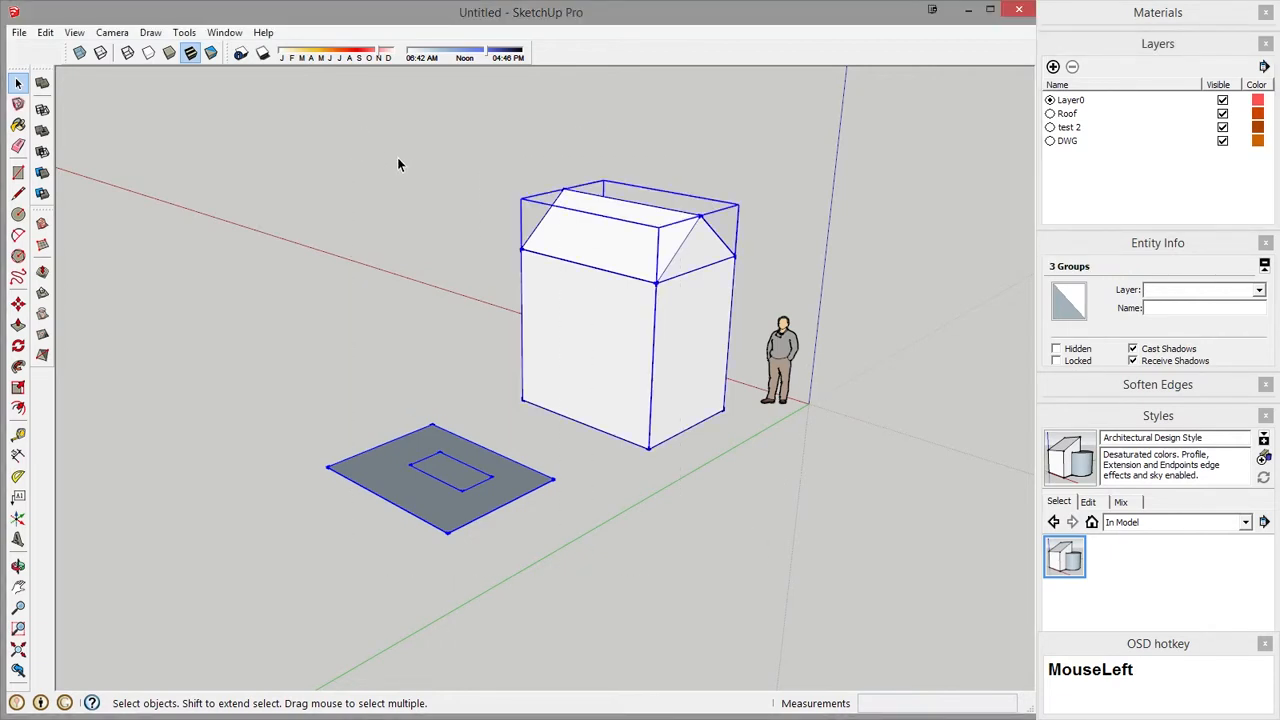